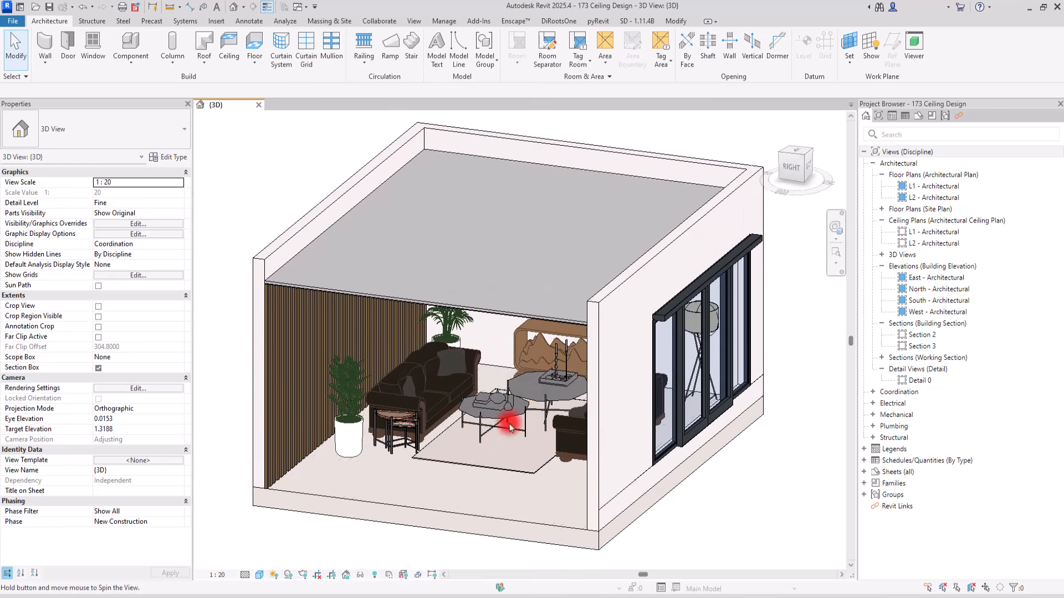
{"action": "scroll", "coordinate": [475, 302], "scroll_direction": "down", "scroll_amount": 3}
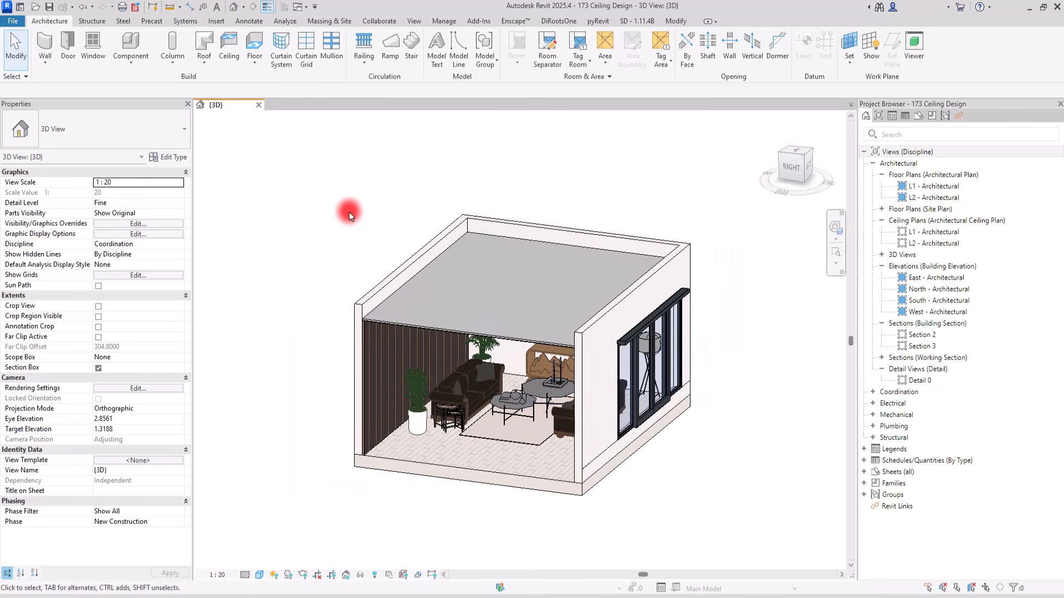
{"action": "scroll", "coordinate": [504, 316], "scroll_direction": "up", "scroll_amount": 5}
{"action": "middle_click_drag", "start_coordinate": [463, 254], "coordinate": [520, 202], "text": "shift"}
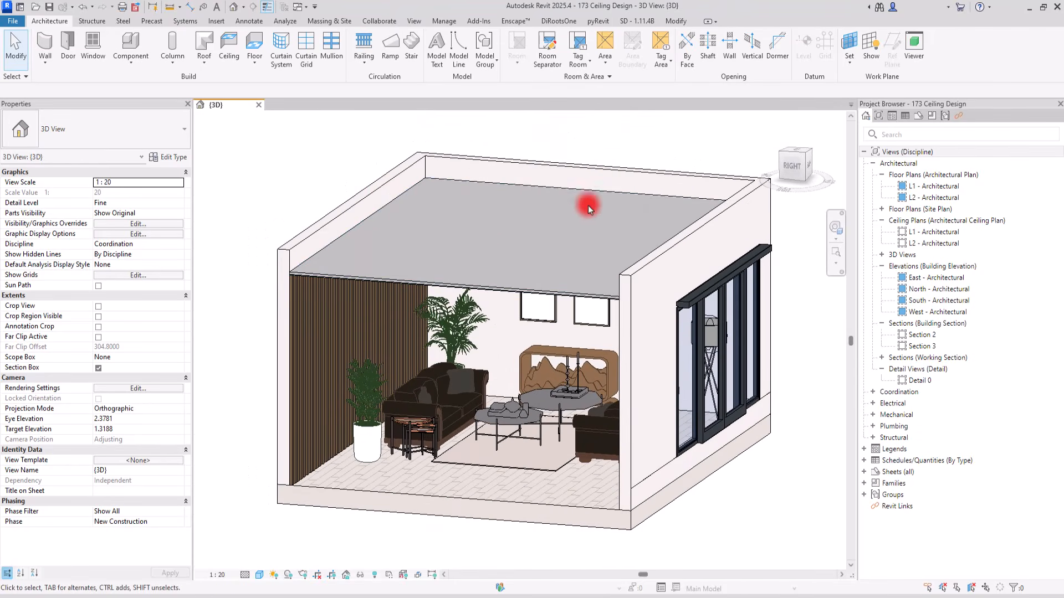
Open the L1 - Architectural ceiling plan and start an in-place model in the Ceilings category, named Ceilings 1
{"action": "double_click", "coordinate": [908, 231]}
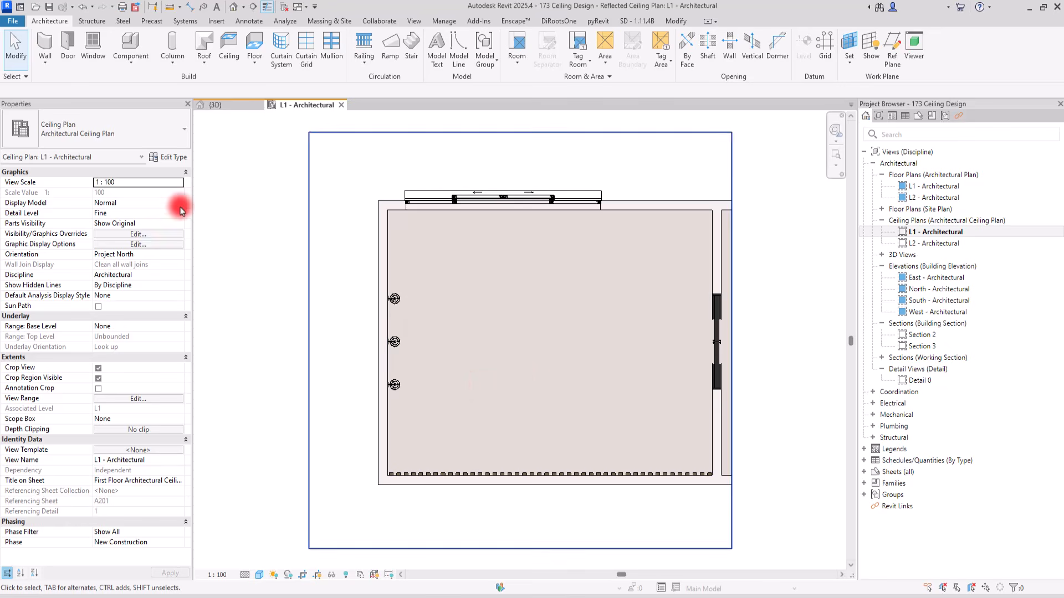
{"action": "left_click", "coordinate": [132, 60]}
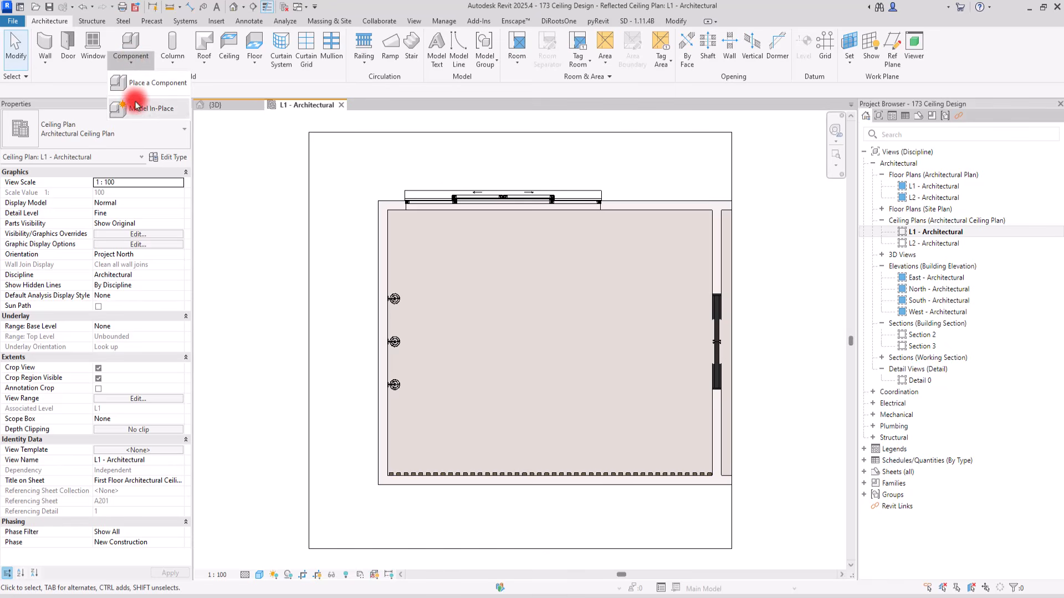
{"action": "left_click", "coordinate": [147, 109]}
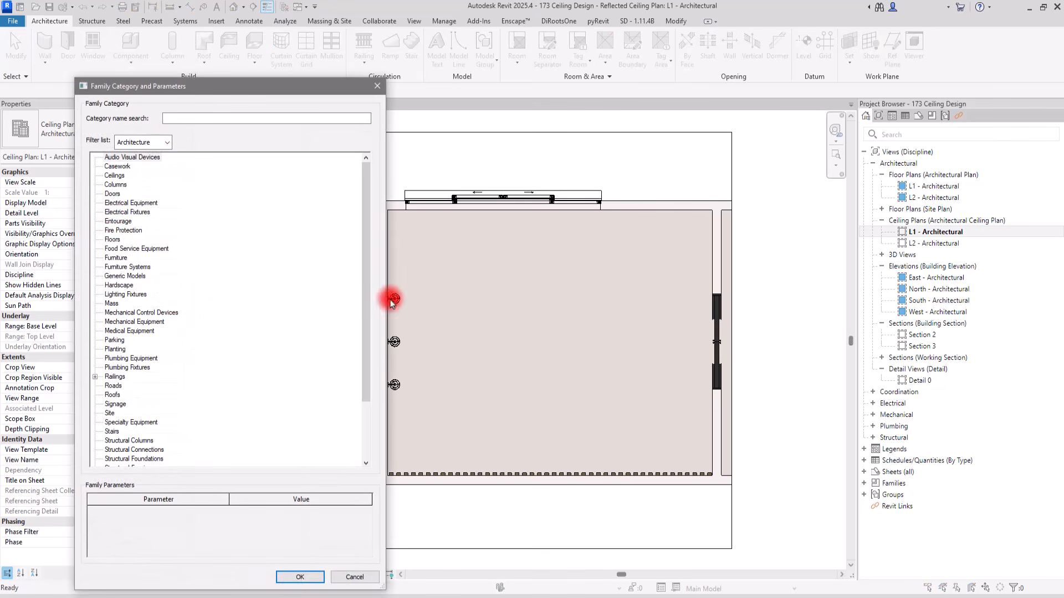
{"action": "left_click", "coordinate": [300, 577]}
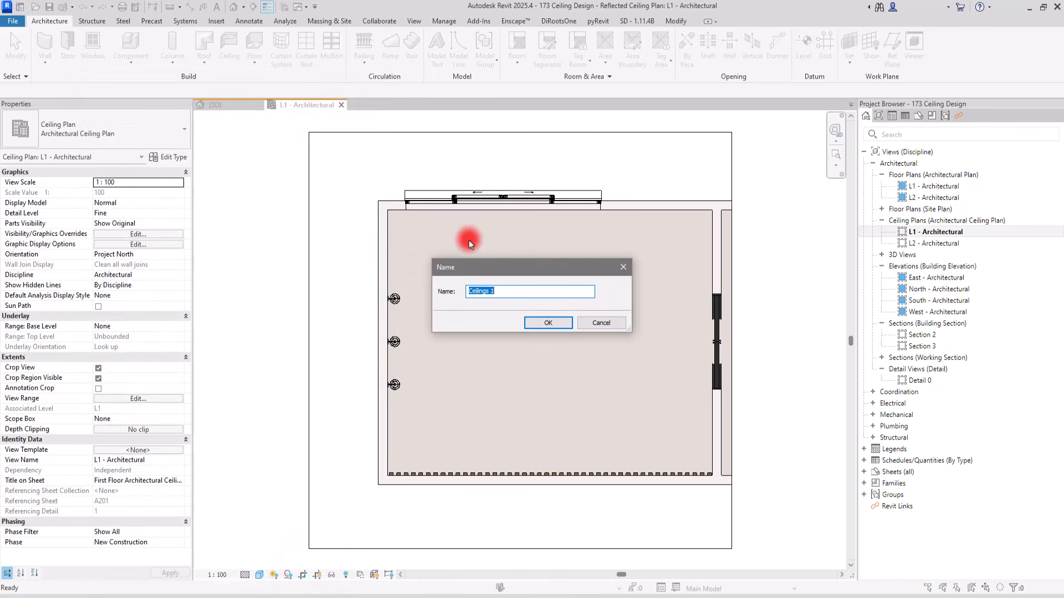
{"action": "left_click", "coordinate": [559, 324]}
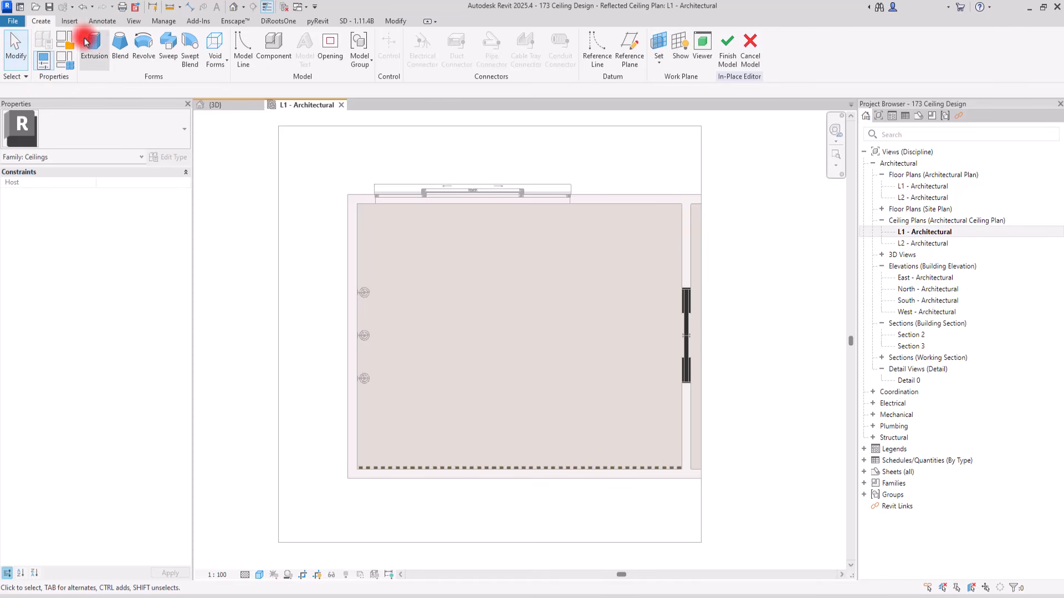
Start an extrusion, sketch an ellipse with half-axes of about 2.9 and 1.5, and shift it slightly toward the room's left wall
{"action": "left_click", "coordinate": [102, 52]}
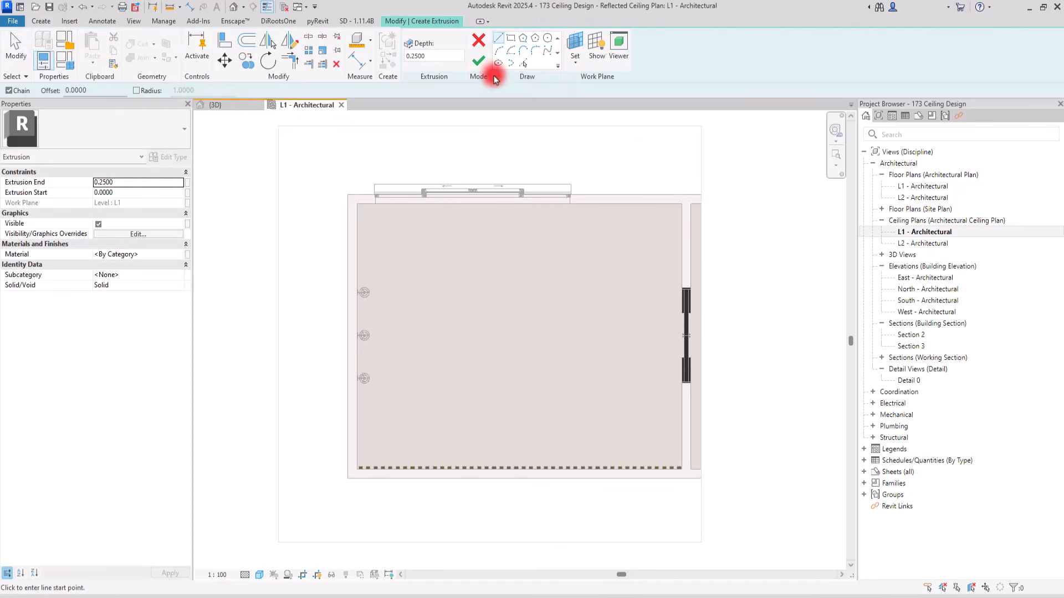
{"action": "left_click", "coordinate": [498, 63]}
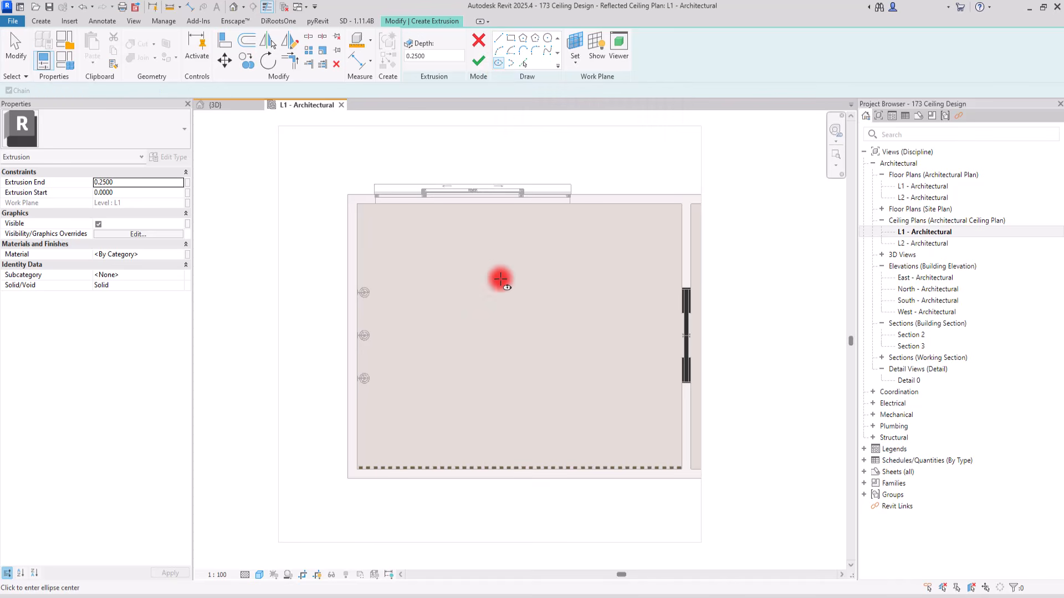
{"action": "left_click", "coordinate": [536, 329]}
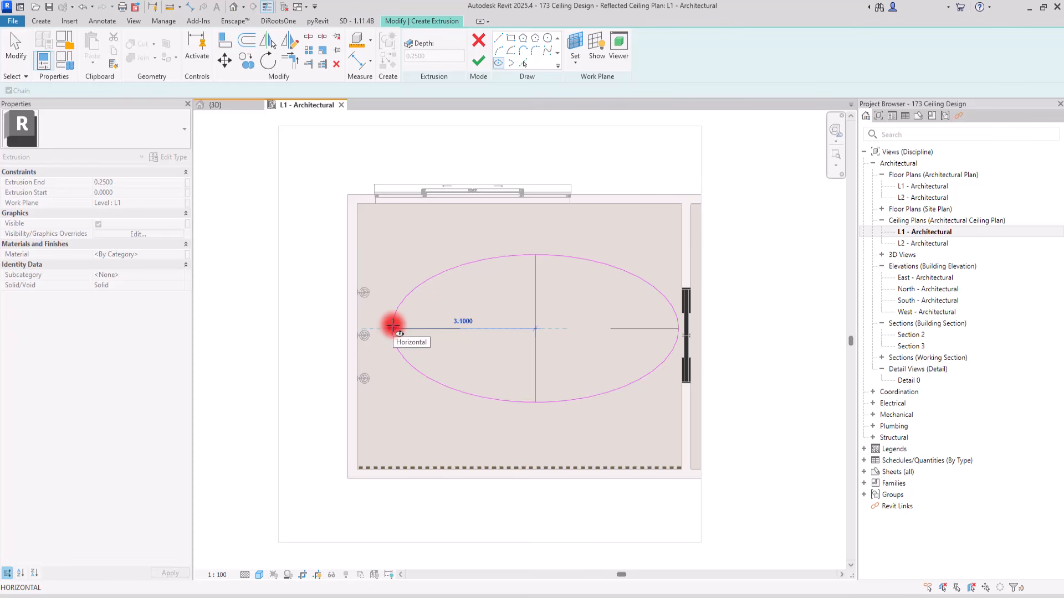
{"action": "left_click", "coordinate": [402, 324]}
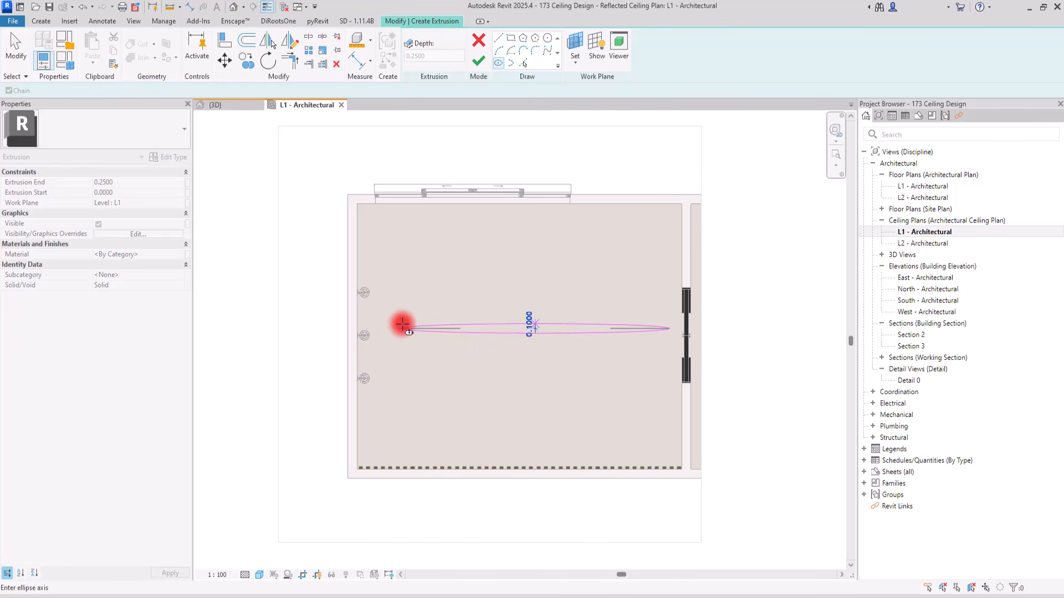
{"action": "left_click", "coordinate": [528, 257]}
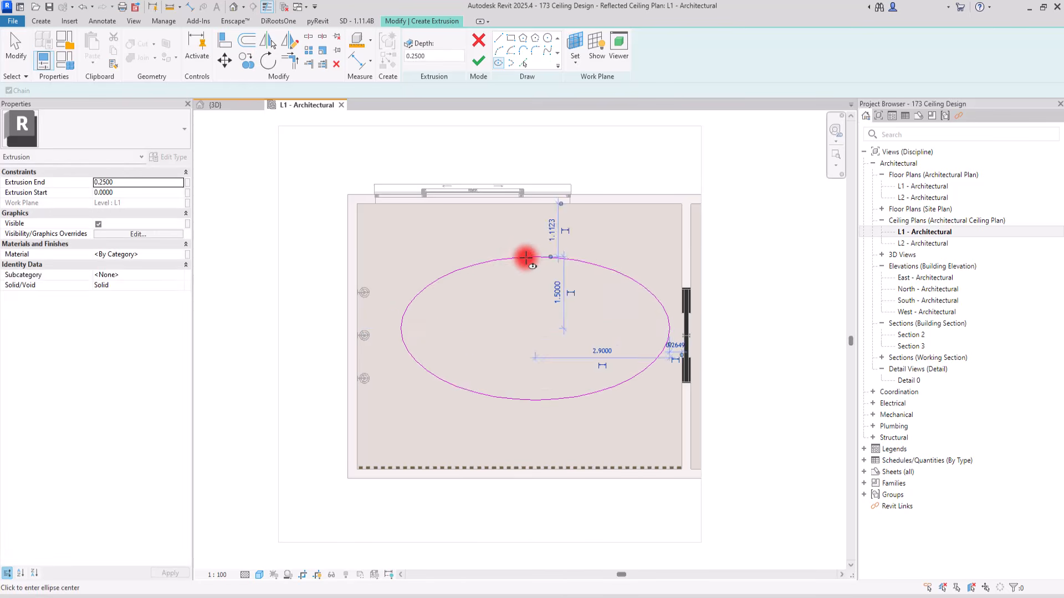
{"action": "key", "text": "Escape"}
{"action": "key", "text": "Escape"}
{"action": "left_click", "coordinate": [455, 270]}
{"action": "mouse_move", "coordinate": [456, 270]}
{"action": "left_mouse_down"}
{"action": "mouse_move", "coordinate": [432, 279]}
{"action": "mouse_move", "coordinate": [444, 266]}
{"action": "left_mouse_up"}
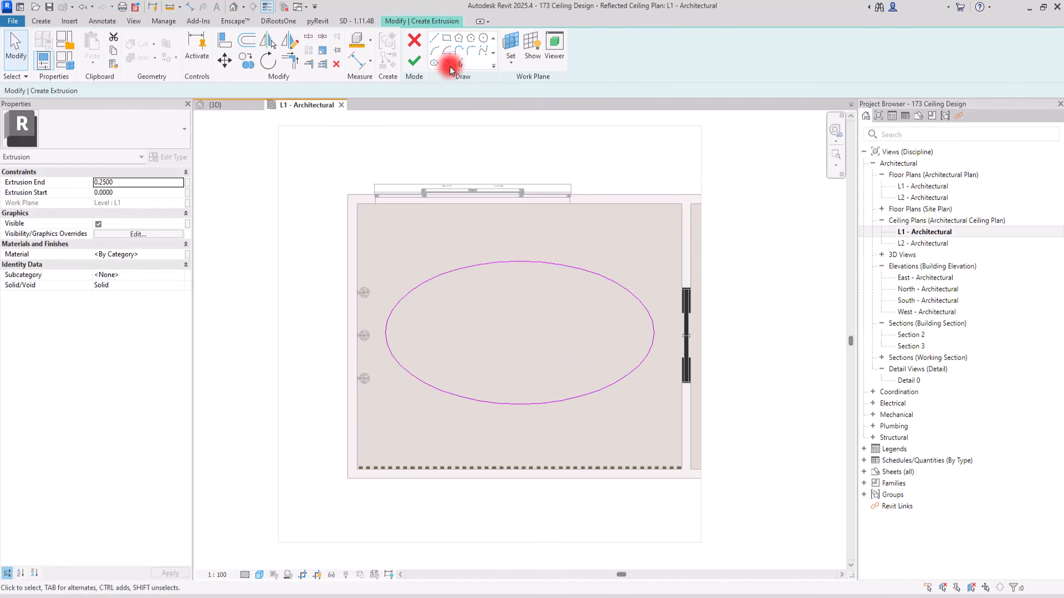
Sketch a second ellipse inside the first, with half-axes of about 2.2 and 1.1
{"action": "left_click", "coordinate": [433, 64]}
{"action": "scroll", "coordinate": [570, 343], "scroll_direction": "up", "scroll_amount": 1}
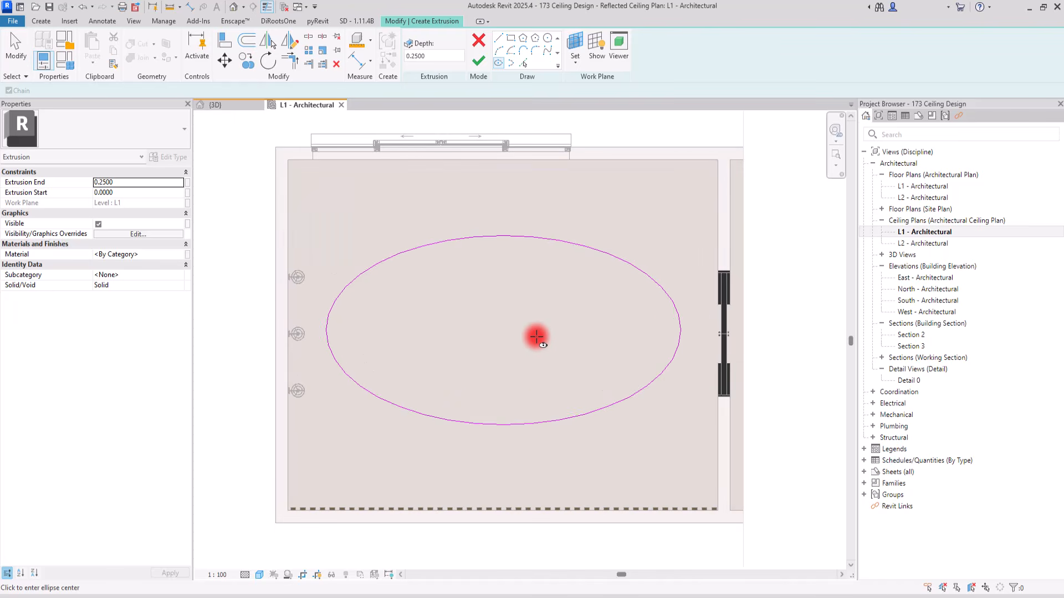
{"action": "left_click", "coordinate": [495, 327]}
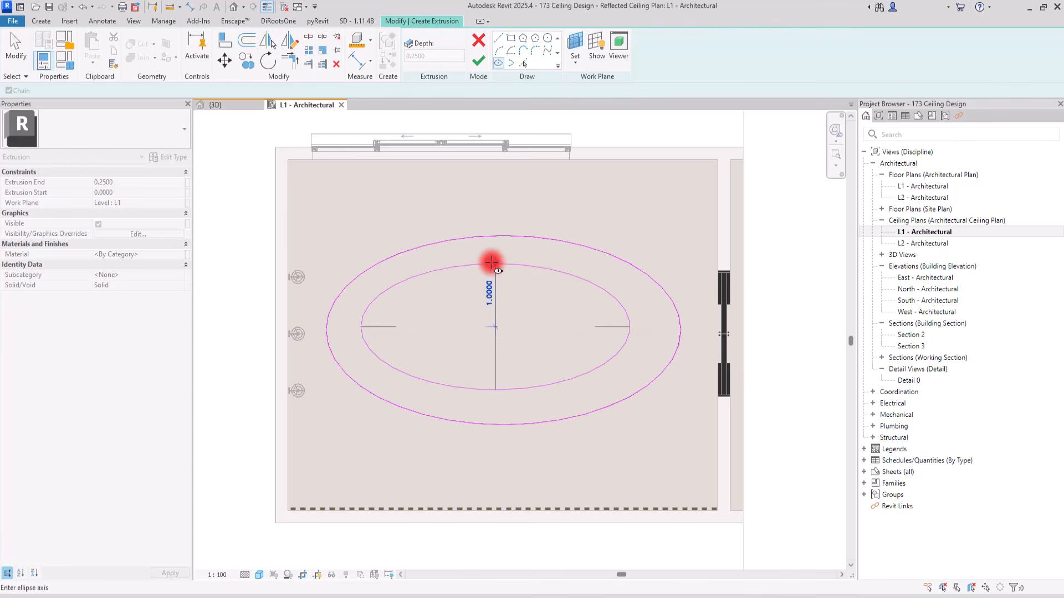
{"action": "left_click", "coordinate": [492, 258]}
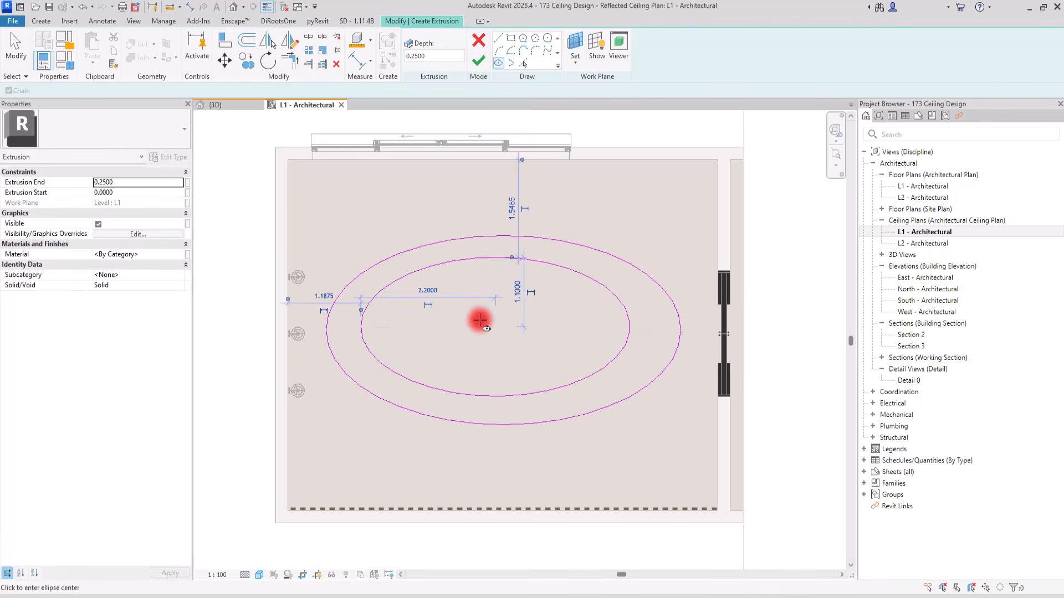
Sketch a third ellipse inside the second, slightly off-centre toward the upper left, with a minor half-axis of about 0.7
{"action": "left_click", "coordinate": [477, 320]}
{"action": "left_click", "coordinate": [570, 320]}
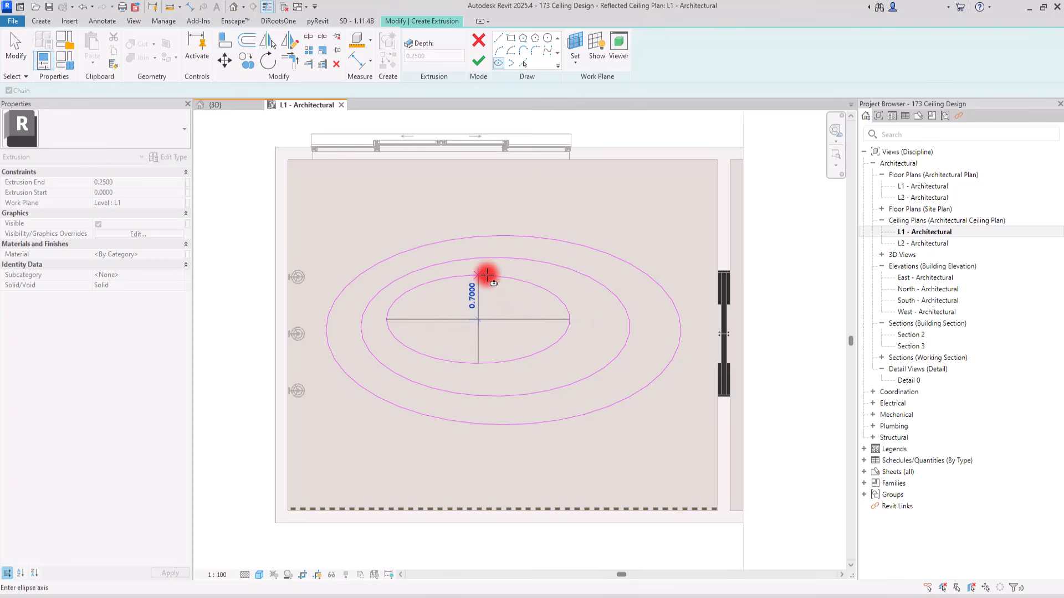
{"action": "left_click", "coordinate": [486, 273]}
{"action": "left_click", "coordinate": [473, 320]}
{"action": "key", "text": "Escape"}
{"action": "key", "text": "Escape"}
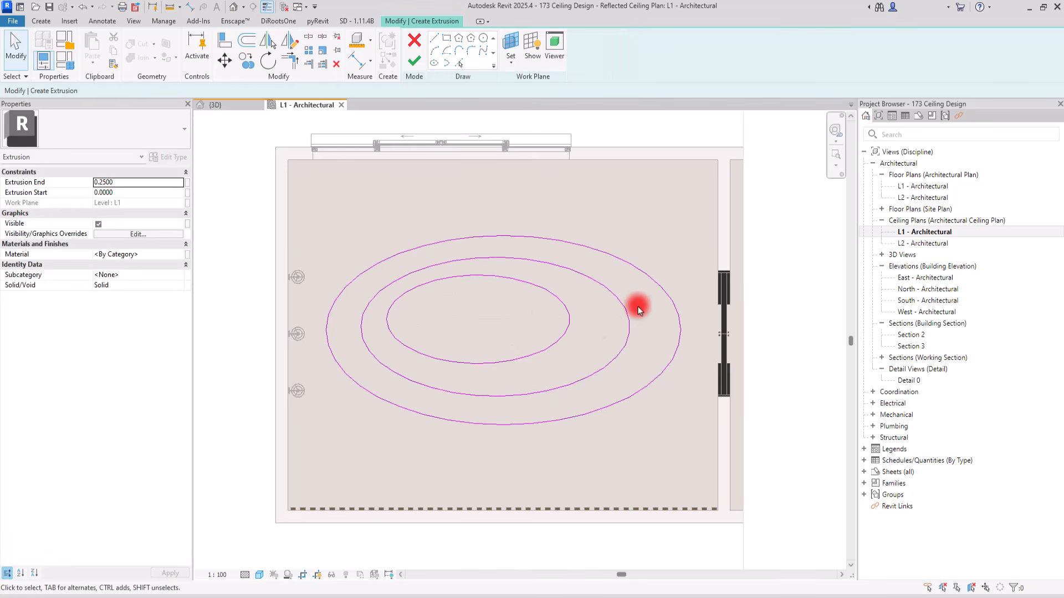
Sketch a fourth, innermost ellipse with half-axes of about 0.9 and 0.5 inside the third
{"action": "left_click", "coordinate": [433, 62]}
{"action": "left_click", "coordinate": [464, 316]}
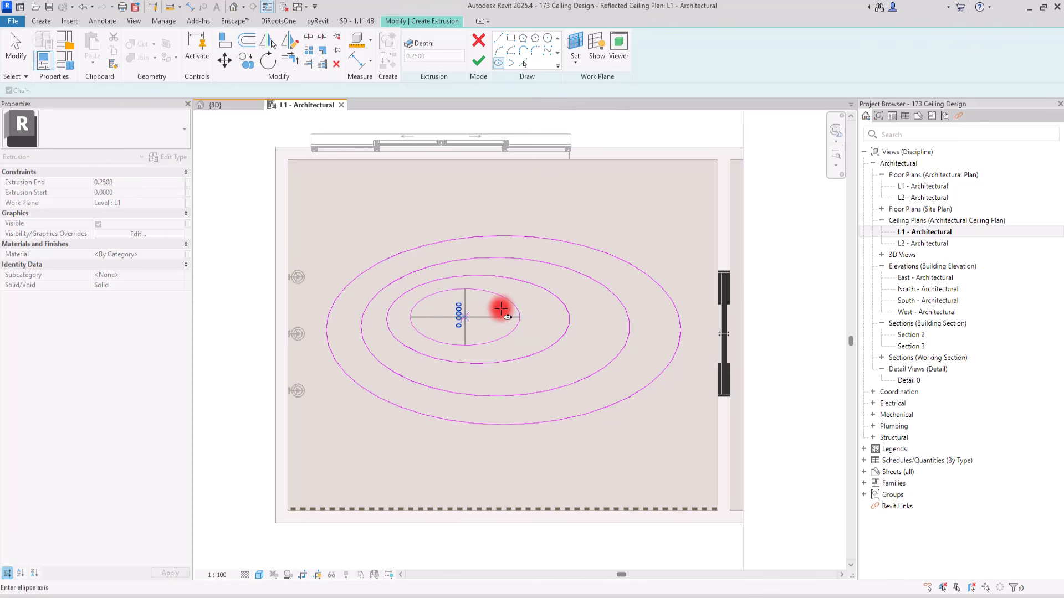
{"action": "left_click", "coordinate": [451, 288]}
{"action": "key", "text": "Escape"}
{"action": "key", "text": "Escape"}
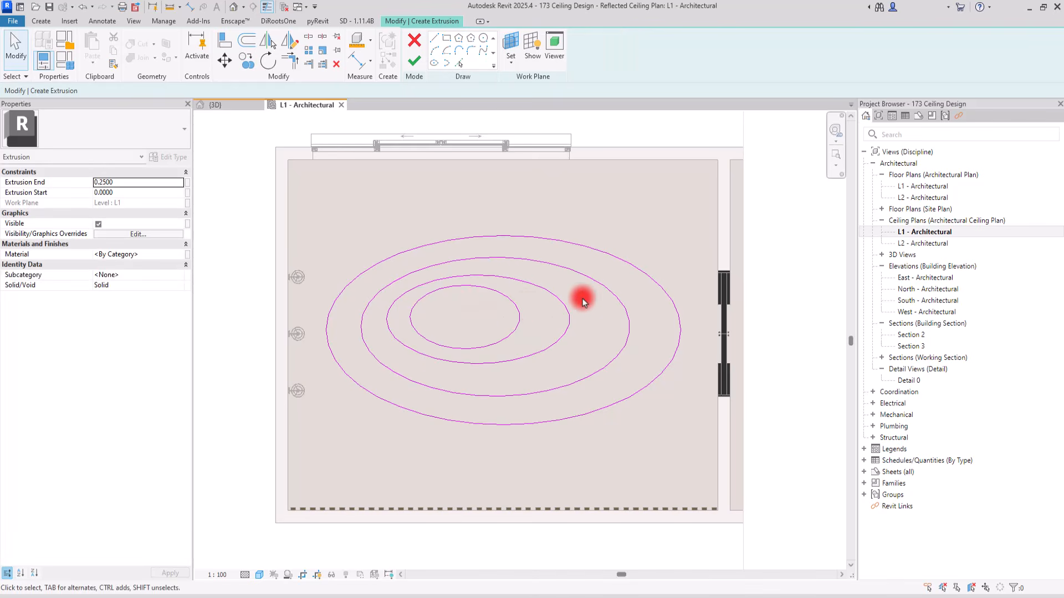
Move the two innermost ellipses together to the right, keeping them inside the second ellipse
{"action": "left_click_drag", "start_coordinate": [590, 298], "coordinate": [484, 312]}
{"action": "key", "text": "Escape"}
{"action": "mouse_move", "coordinate": [580, 304]}
{"action": "left_mouse_down"}
{"action": "mouse_move", "coordinate": [506, 311]}
{"action": "mouse_move", "coordinate": [561, 315]}
{"action": "left_mouse_up"}
{"action": "left_click", "coordinate": [570, 304]}
{"action": "left_click", "coordinate": [560, 308]}
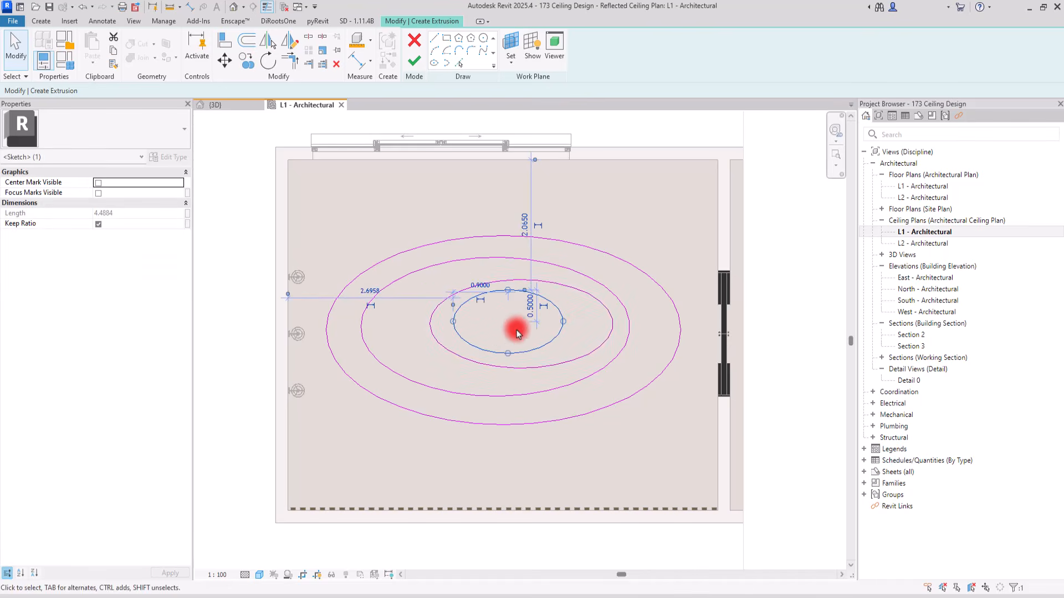
{"action": "left_click", "coordinate": [405, 196]}
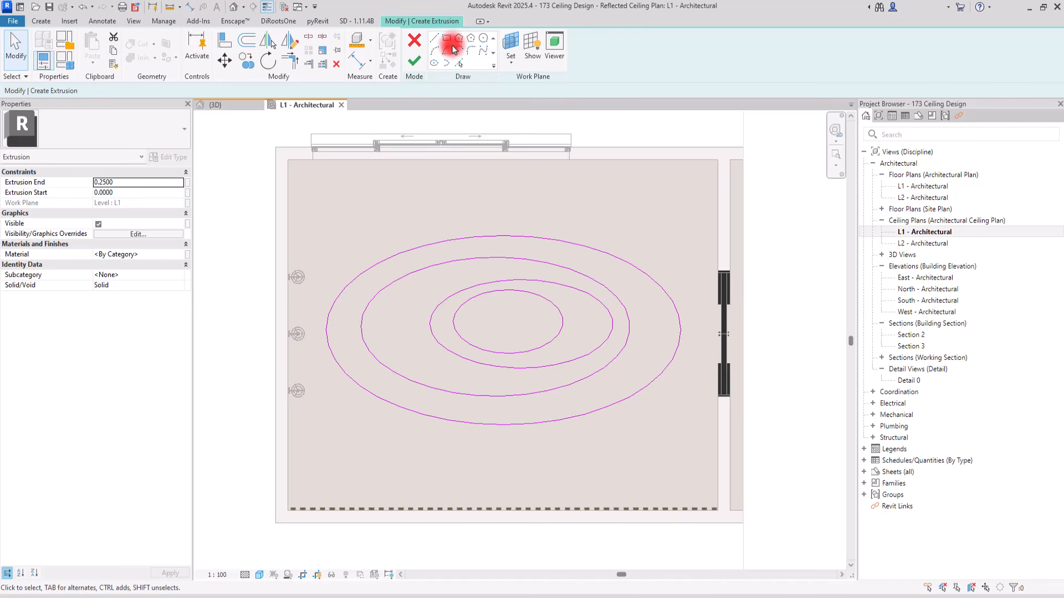
Sketch two short lines about 0.3 long across the outermost ellipse, at its upper left and lower right
{"action": "left_click", "coordinate": [434, 38]}
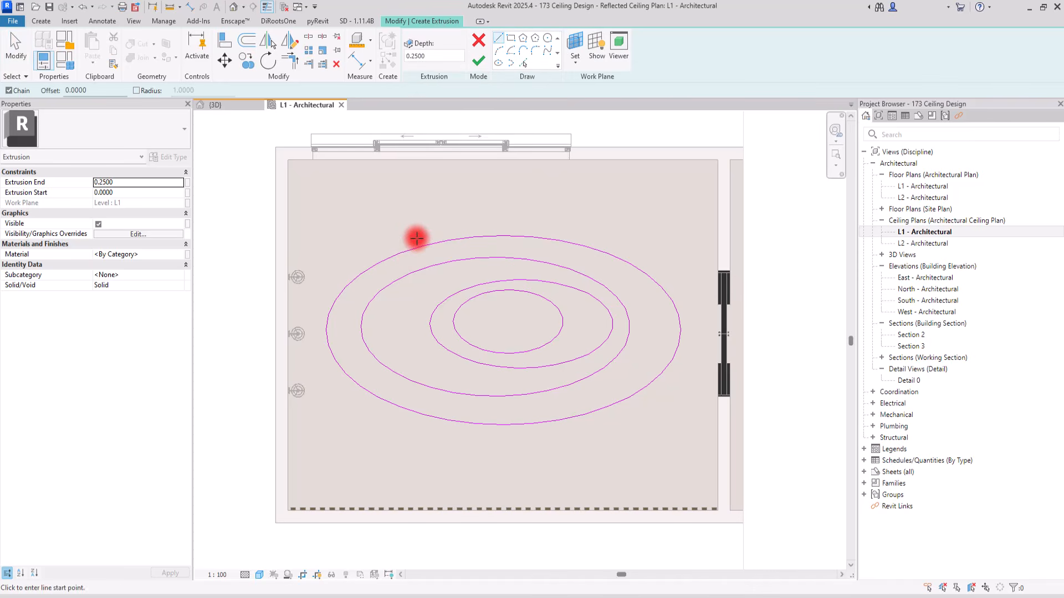
{"action": "left_click", "coordinate": [414, 239]}
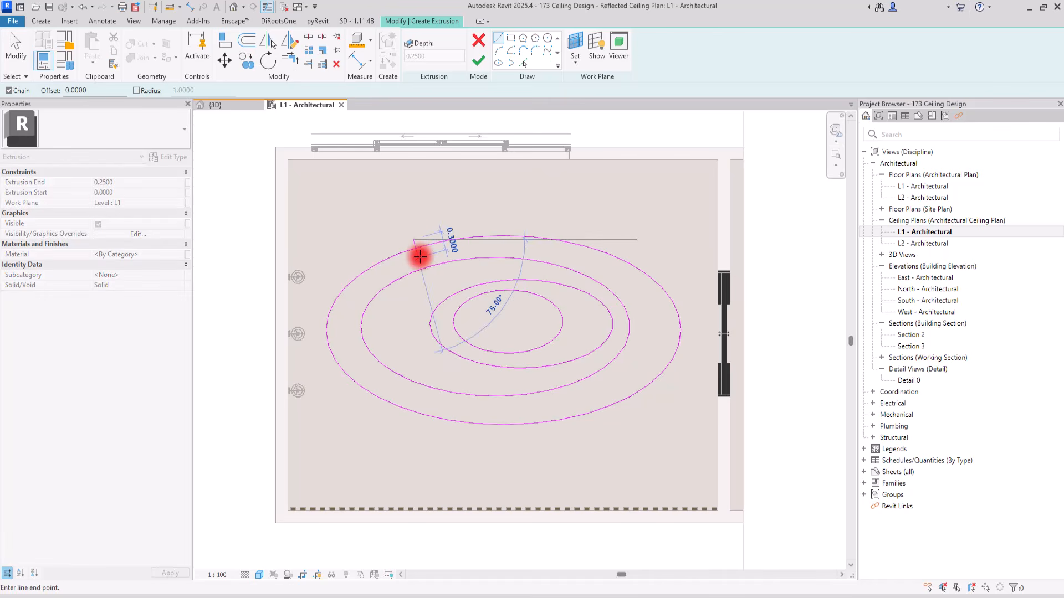
{"action": "left_click", "coordinate": [417, 257]}
{"action": "key", "text": "Escape"}
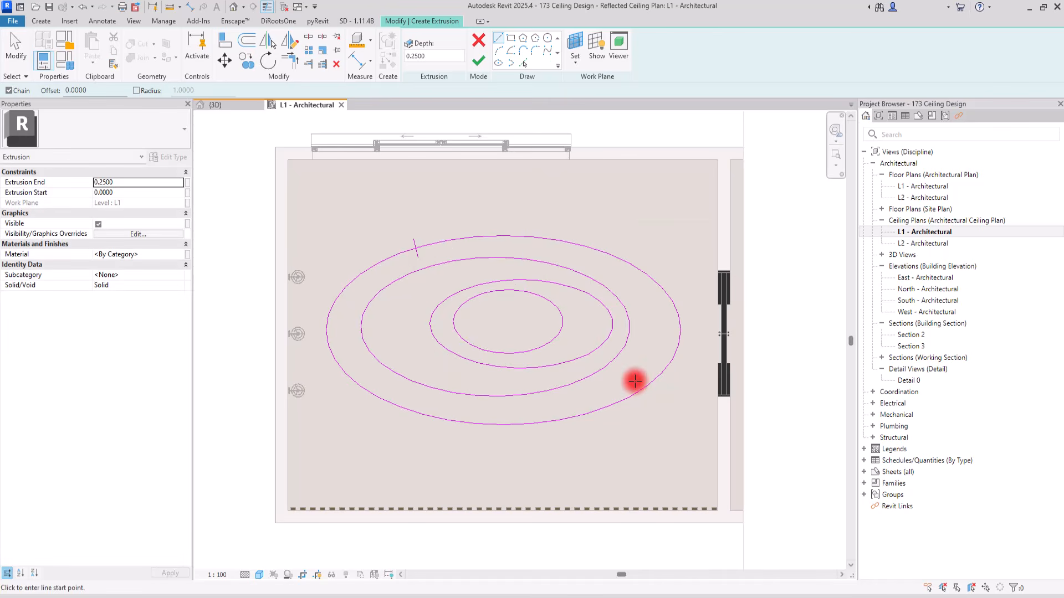
{"action": "left_click", "coordinate": [640, 382]}
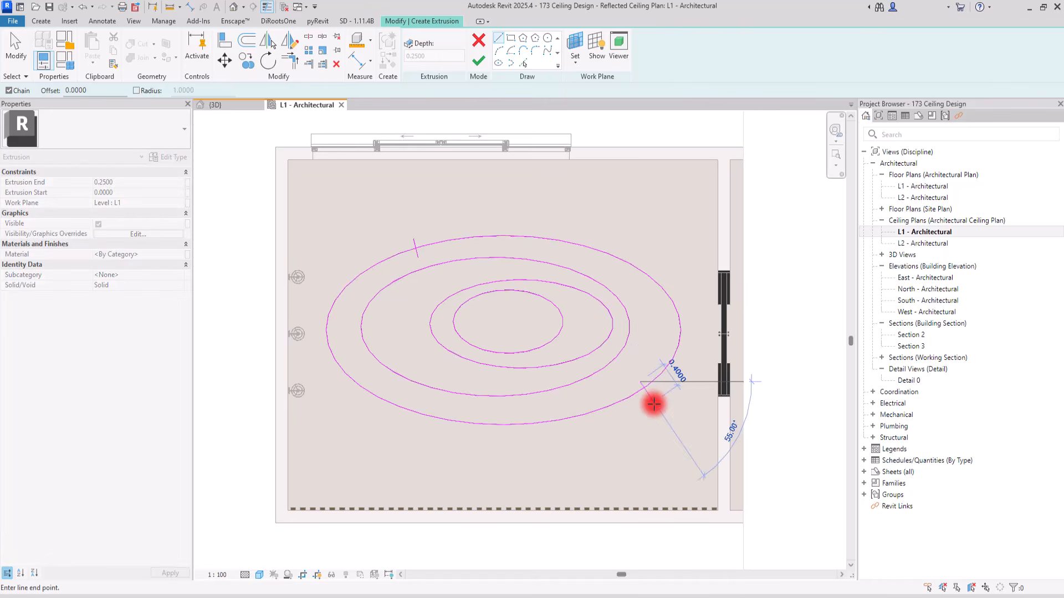
{"action": "left_click", "coordinate": [646, 399]}
{"action": "key", "text": "Escape"}
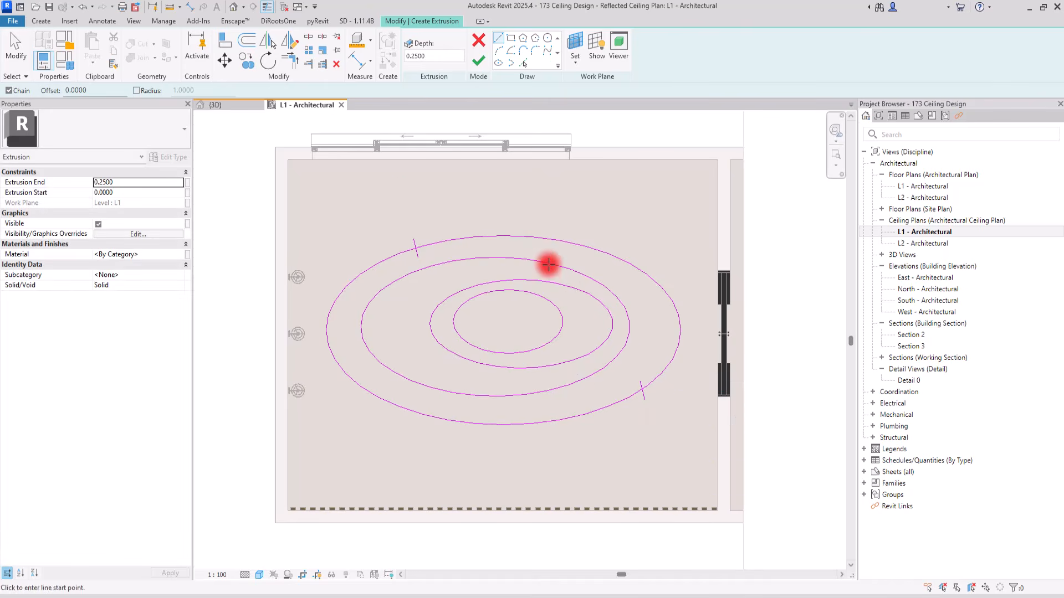
Sketch two short lines across the second ellipse, one at its left end and one at its right end
{"action": "left_click", "coordinate": [396, 269]}
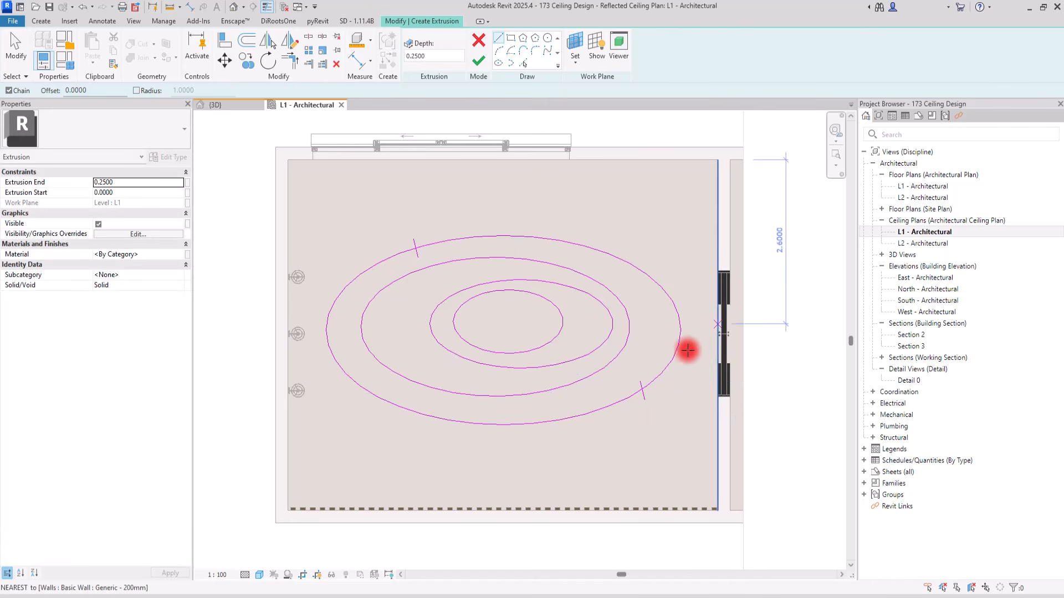
{"action": "key", "text": "Escape"}
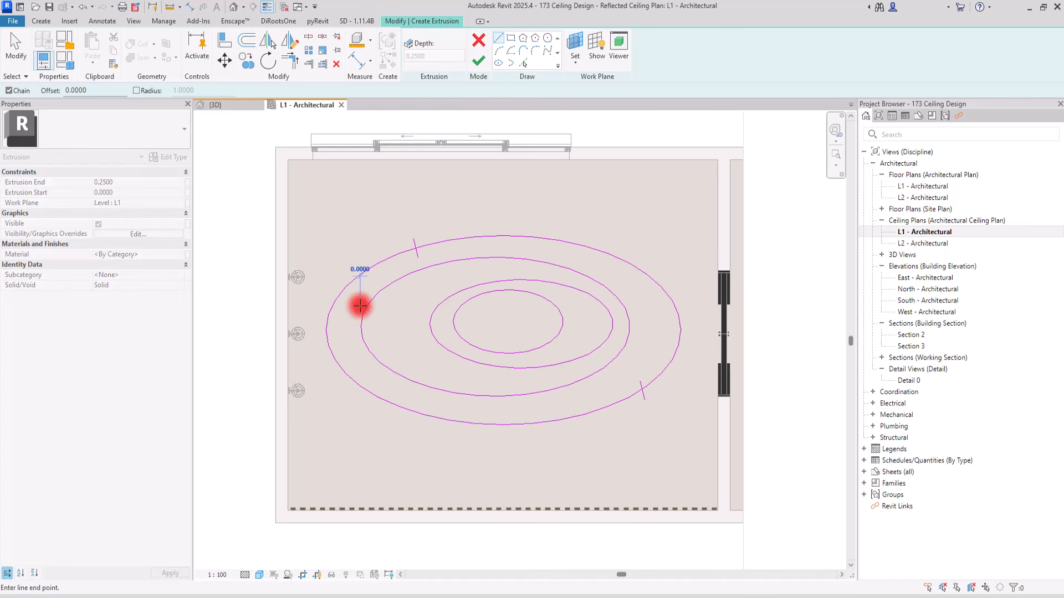
{"action": "left_click", "coordinate": [376, 314]}
{"action": "key", "text": "Escape"}
{"action": "left_click", "coordinate": [639, 322]}
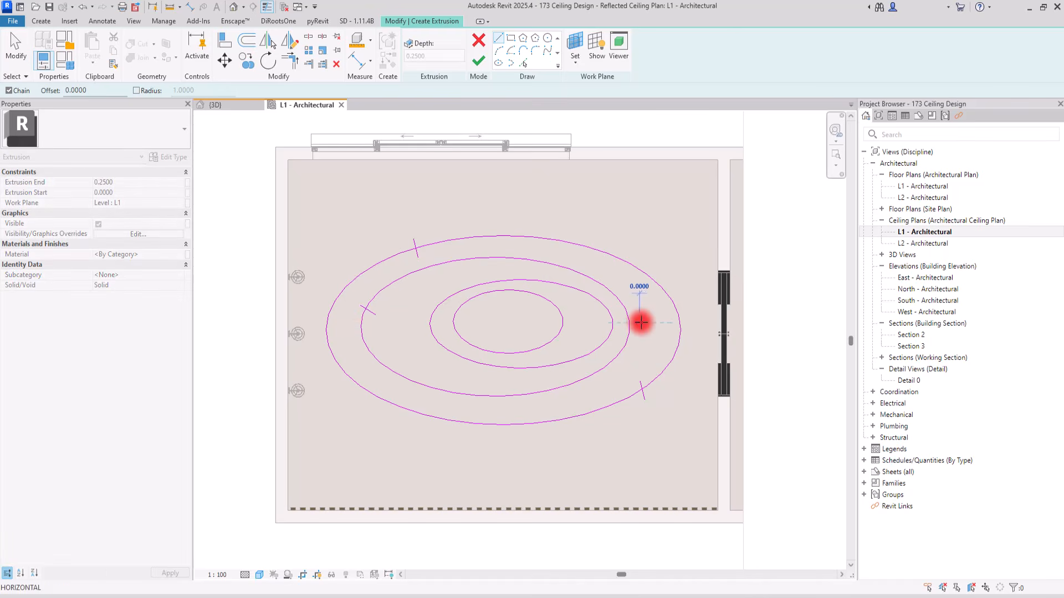
{"action": "left_click", "coordinate": [625, 323]}
{"action": "key", "text": "Escape"}
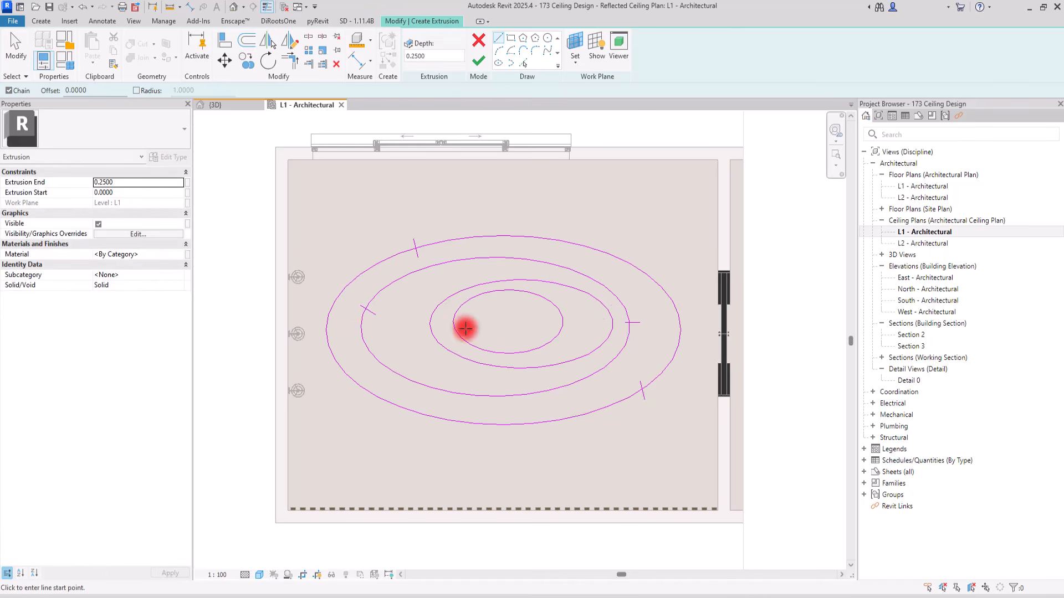
Sketch two short vertical lines across the third ellipse, at its upper left and lower right
{"action": "key", "text": "Escape"}
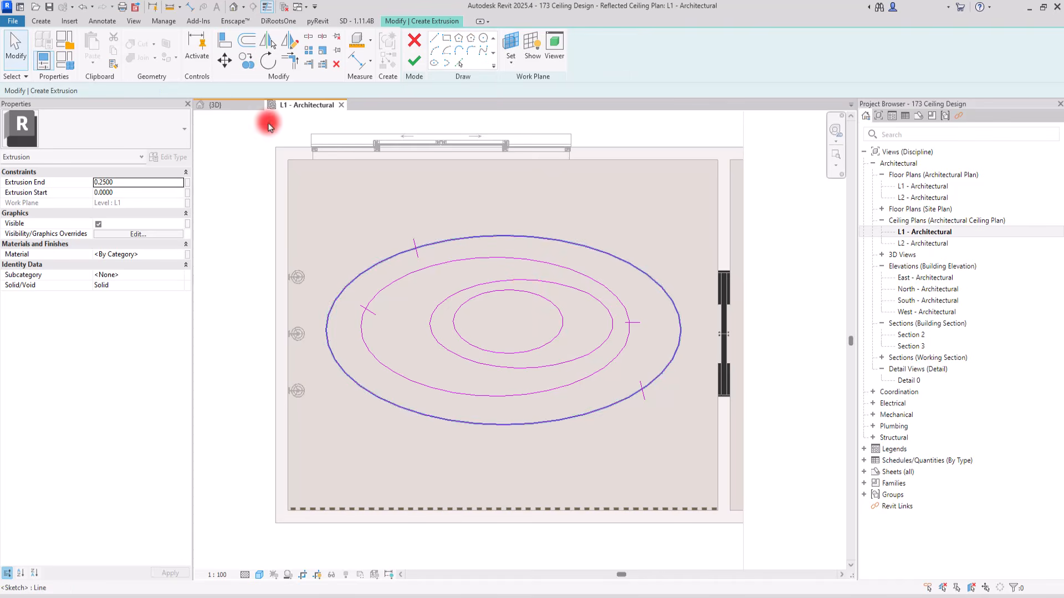
{"action": "left_click", "coordinate": [435, 40]}
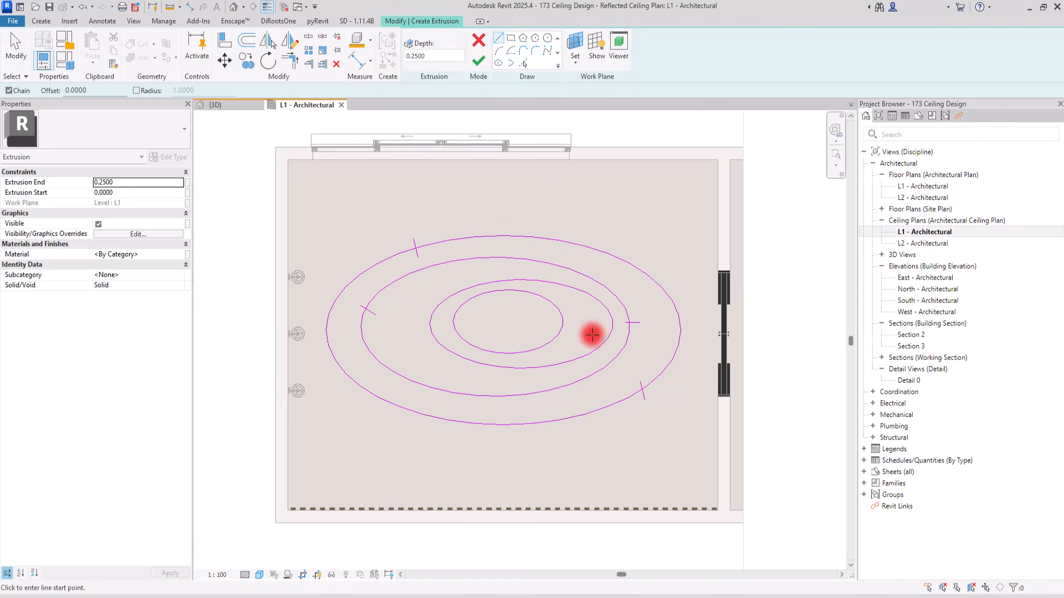
{"action": "left_click", "coordinate": [490, 274]}
{"action": "key", "text": "Escape"}
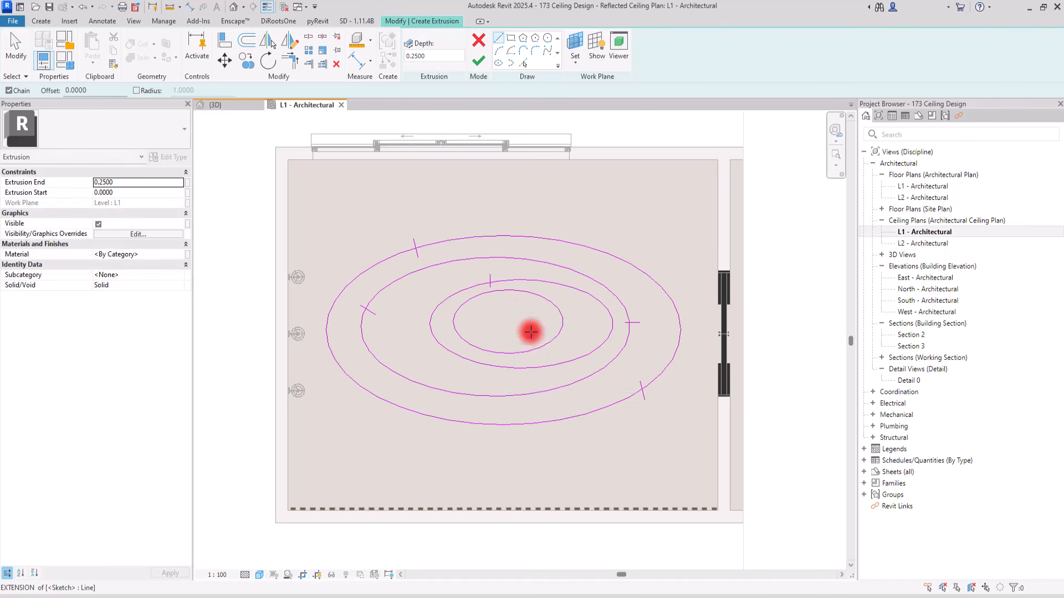
{"action": "left_click", "coordinate": [572, 353]}
{"action": "left_click", "coordinate": [573, 365]}
{"action": "key", "text": "Escape"}
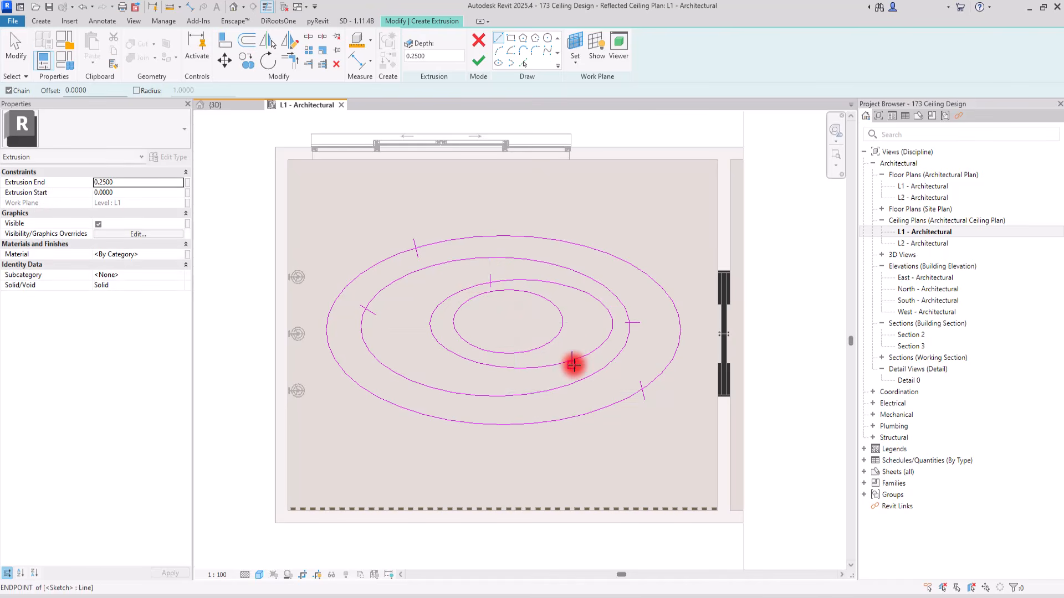
Sketch two short lines across the innermost ellipse, a vertical one at its bottom and a slanted one at its upper right
{"action": "left_click", "coordinate": [516, 343]}
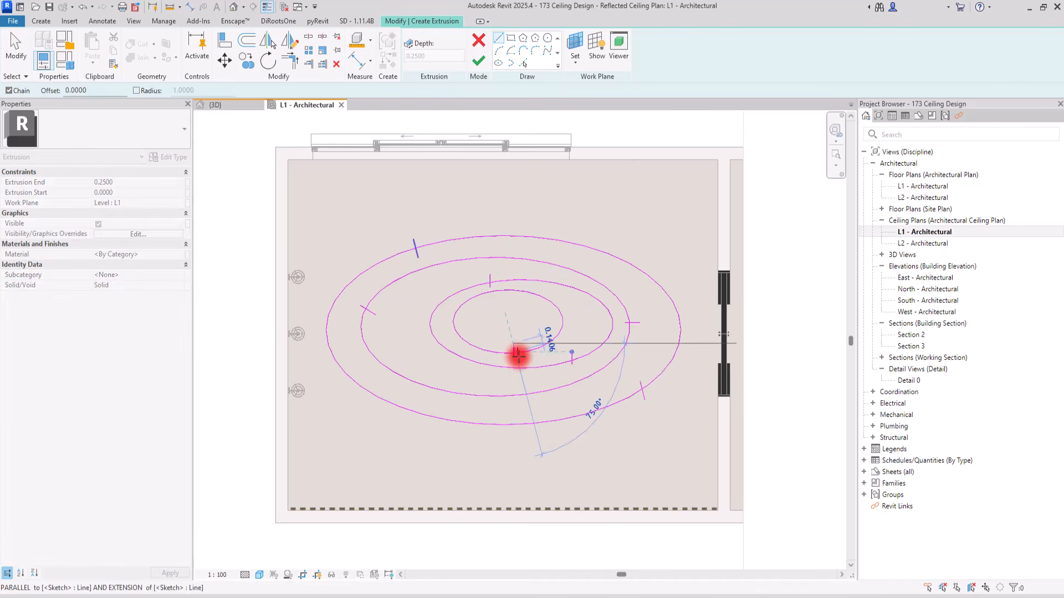
{"action": "left_click", "coordinate": [513, 355]}
{"action": "key", "text": "Escape"}
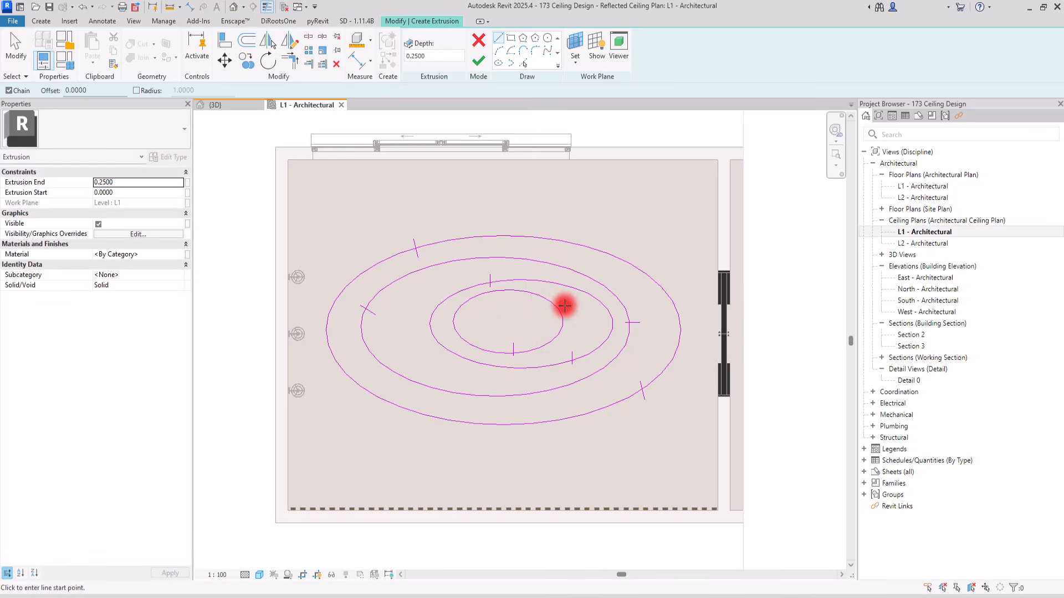
{"action": "left_click", "coordinate": [541, 304]}
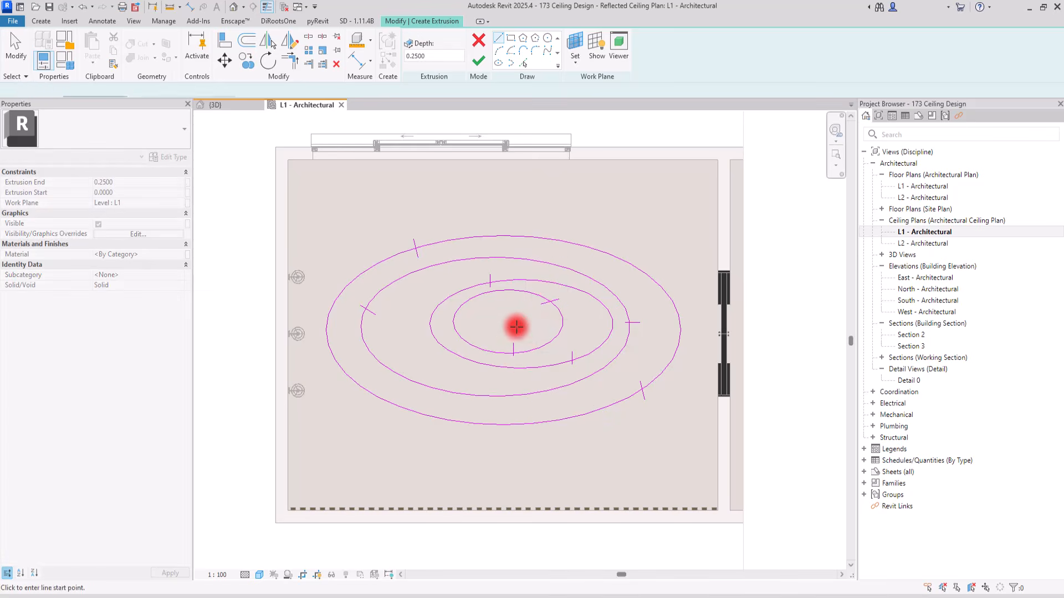
{"action": "key", "text": "Escape"}
{"action": "key", "text": "Escape"}
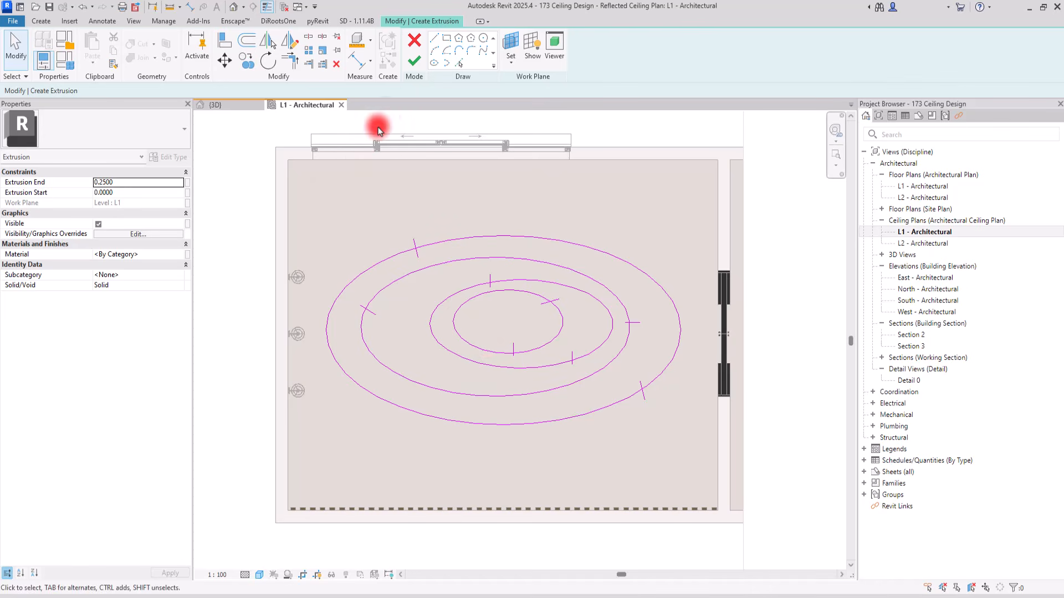
Split the three larger ellipses once each, the outermost at its top, the second at lower left and the third at upper right
{"action": "left_click", "coordinate": [308, 36]}
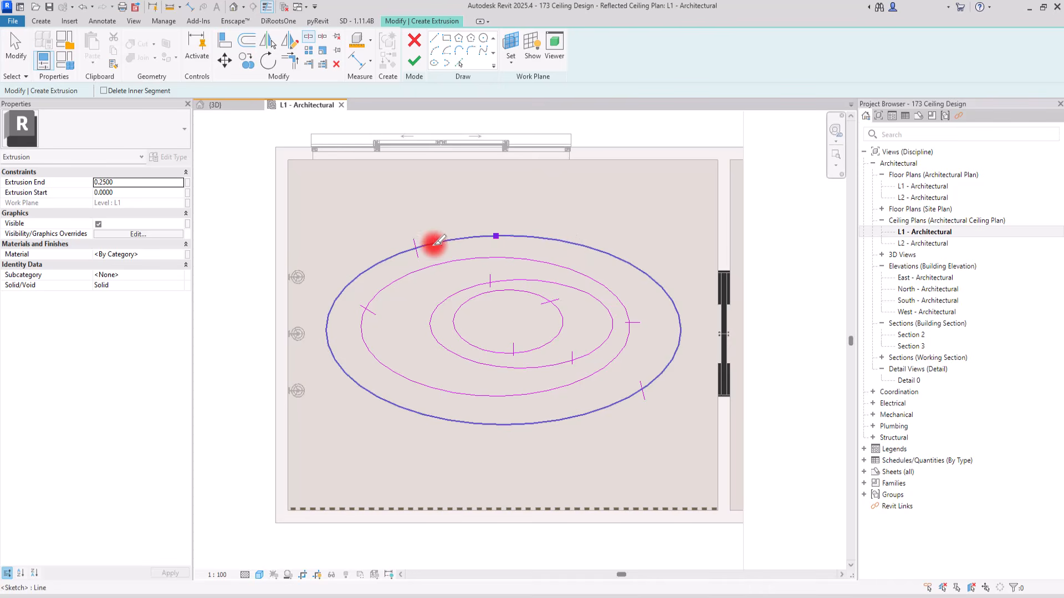
{"action": "left_click", "coordinate": [368, 308]}
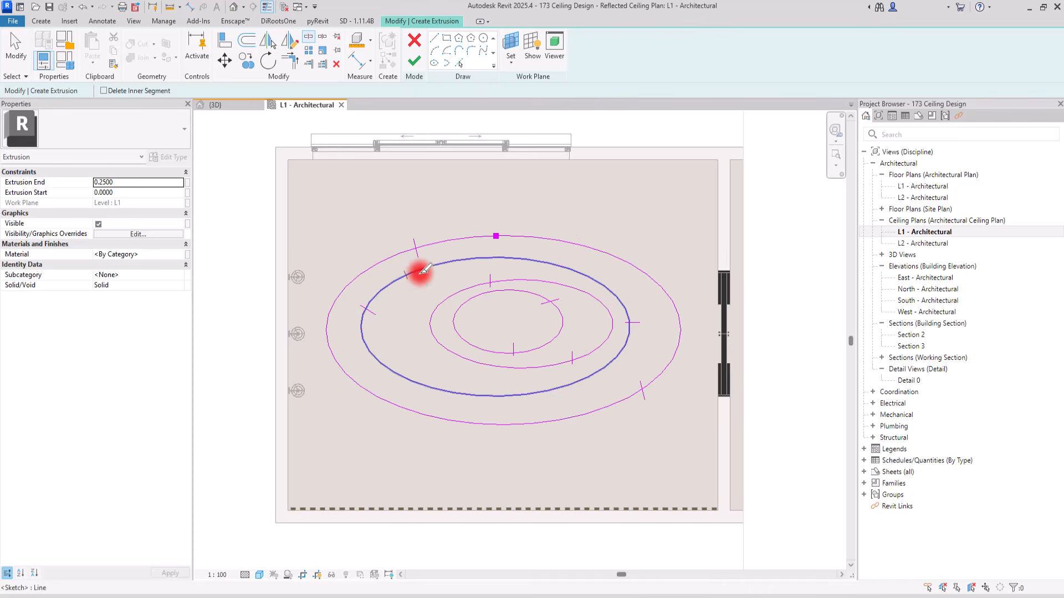
{"action": "left_click", "coordinate": [400, 375]}
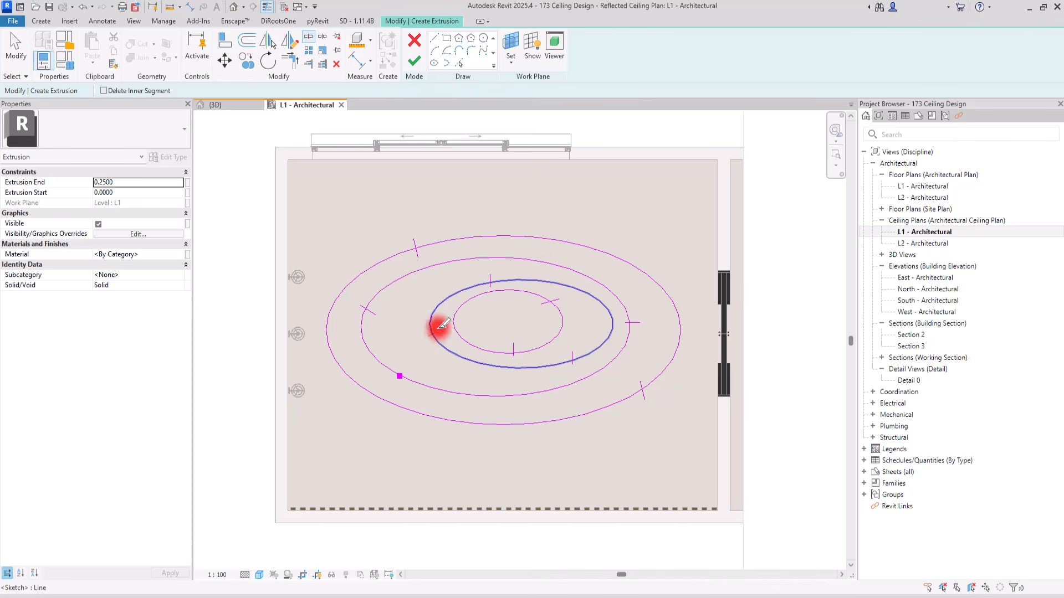
{"action": "left_click", "coordinate": [584, 292]}
{"action": "key", "text": "Escape"}
Trim the two largest ellipses to their short lines, keeping the outermost's lower-left arc and the second's upper arc
{"action": "left_click", "coordinate": [290, 58]}
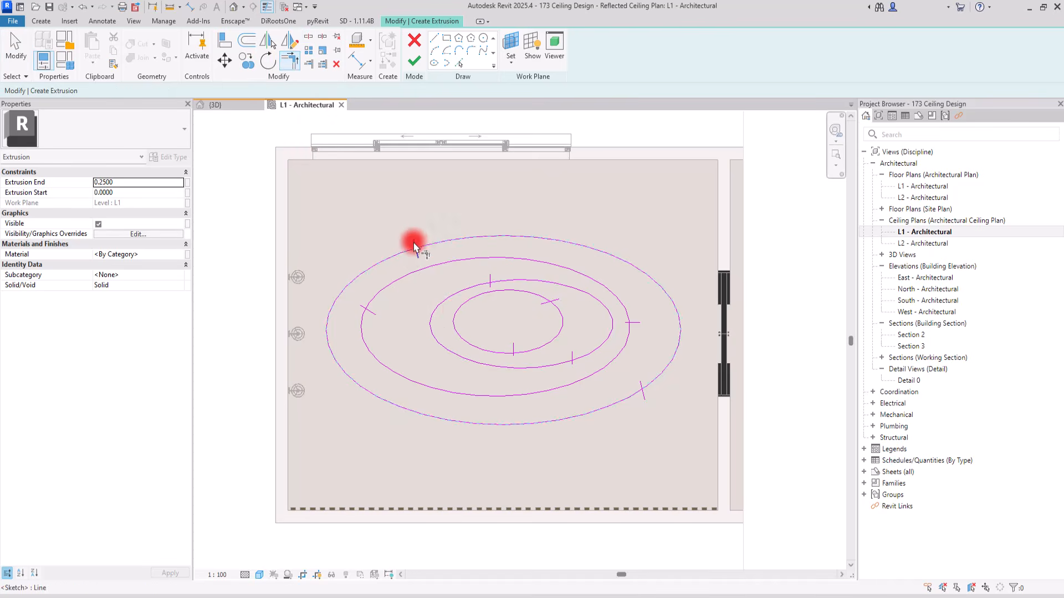
{"action": "left_click", "coordinate": [641, 396]}
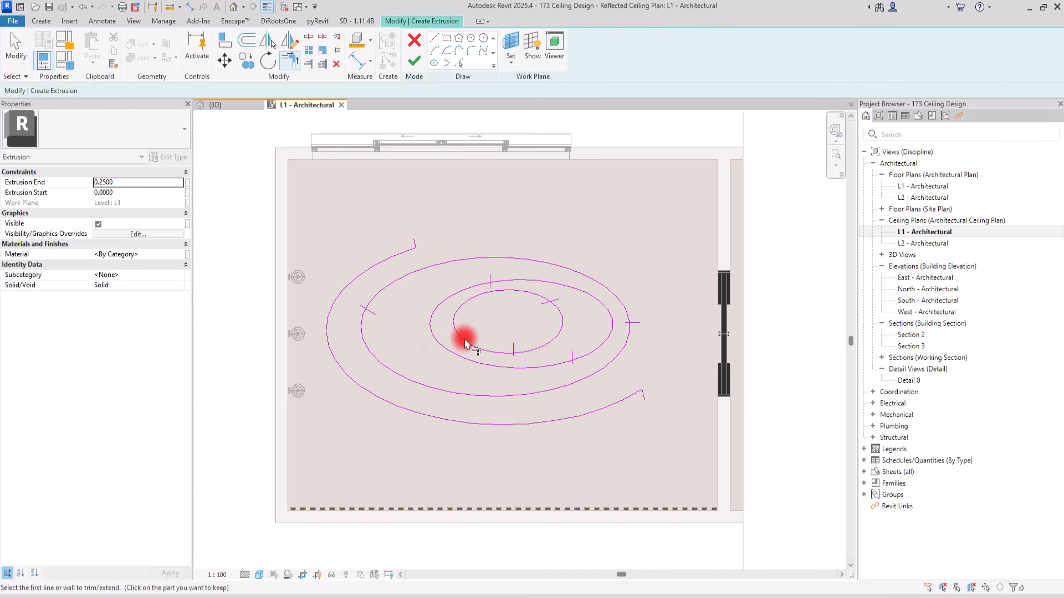
{"action": "left_click", "coordinate": [360, 313]}
{"action": "left_click", "coordinate": [376, 291]}
{"action": "left_click", "coordinate": [373, 313]}
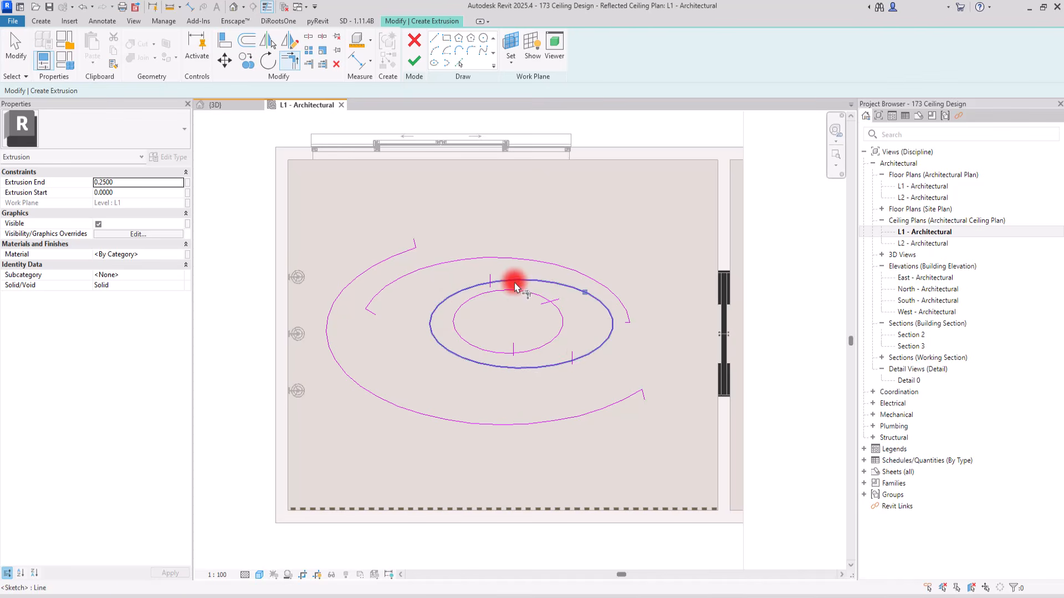
Trim the third ellipse to its two short lines, keeping the lower-left arc
{"action": "left_click", "coordinate": [480, 287]}
{"action": "left_click", "coordinate": [490, 277]}
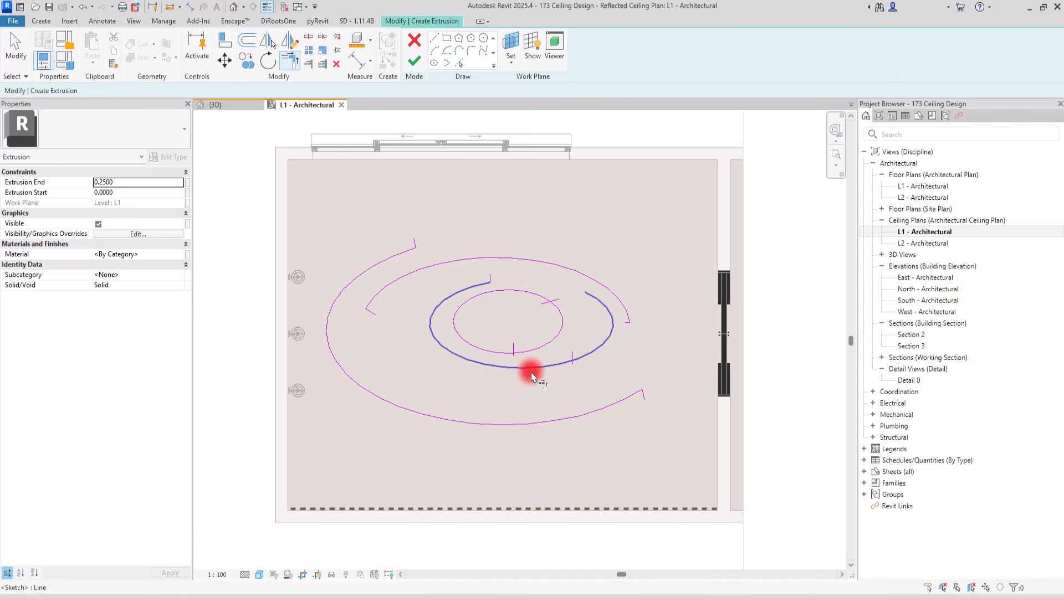
{"action": "left_click", "coordinate": [563, 363]}
{"action": "left_click", "coordinate": [571, 364]}
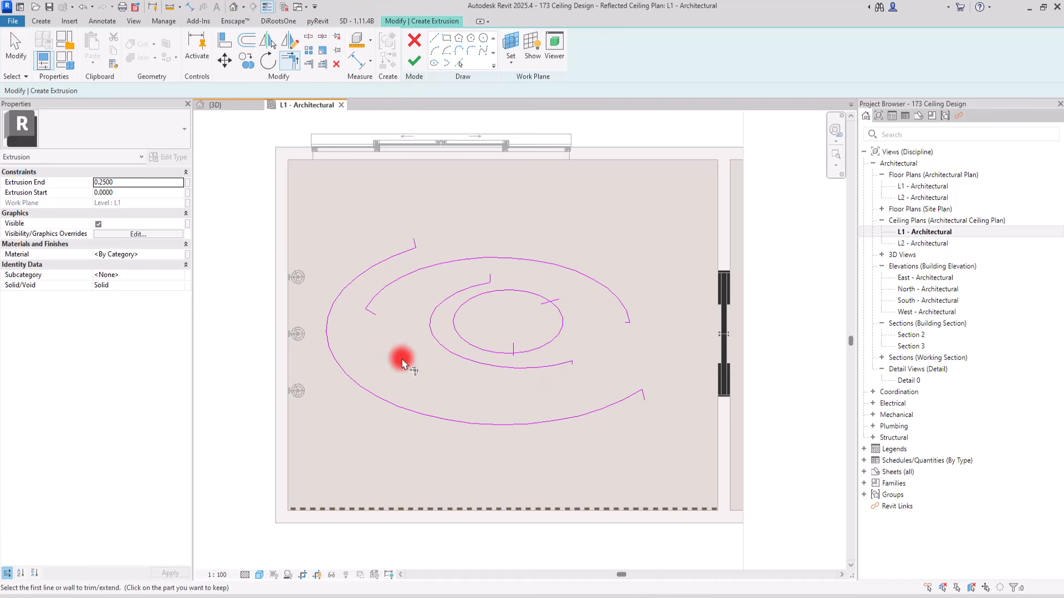
{"action": "left_click", "coordinate": [519, 299]}
{"action": "left_click", "coordinate": [542, 302]}
{"action": "key", "text": "ctrl+z"}
Trim the innermost ellipse to its two short lines, keeping only the right-hand arc
{"action": "left_click", "coordinate": [516, 349]}
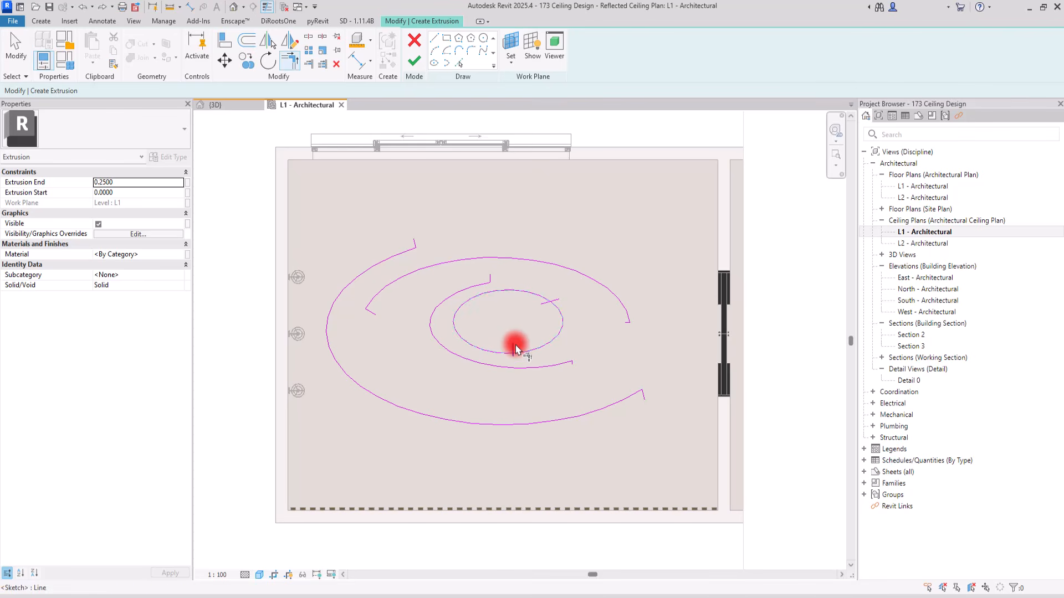
{"action": "left_click", "coordinate": [548, 303]}
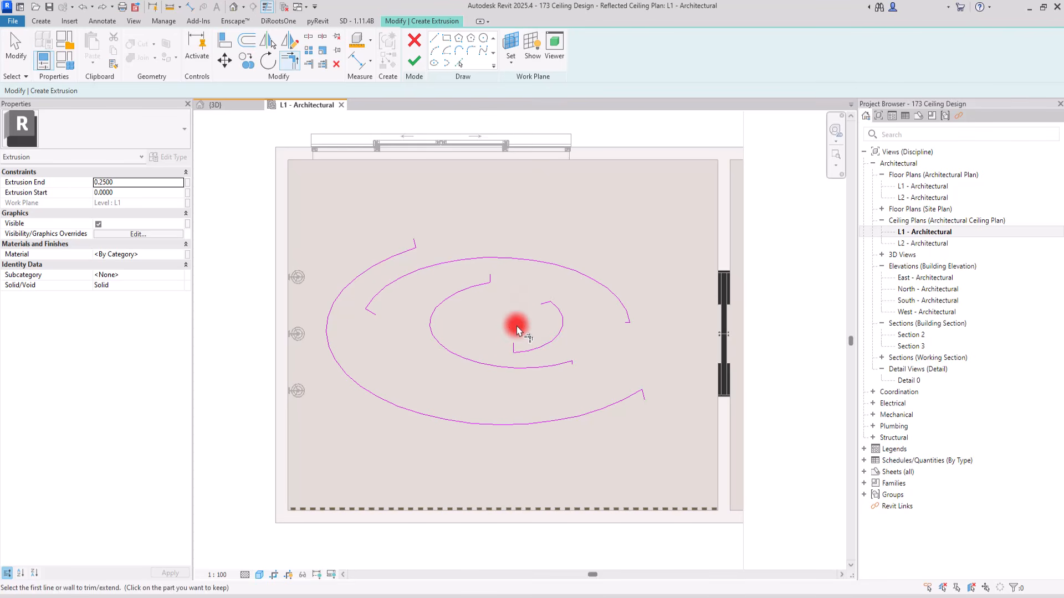
Move the second arc with its end lines to the right, and the outermost arc slightly up and to the right
{"action": "left_click_drag", "start_coordinate": [573, 282], "coordinate": [427, 371]}
{"action": "left_click", "coordinate": [577, 290]}
{"action": "mouse_move", "coordinate": [574, 282]}
{"action": "left_mouse_down"}
{"action": "mouse_move", "coordinate": [467, 316]}
{"action": "mouse_move", "coordinate": [418, 366]}
{"action": "mouse_move", "coordinate": [426, 371]}
{"action": "left_mouse_up"}
{"action": "left_click_drag", "start_coordinate": [652, 254], "coordinate": [610, 346]}
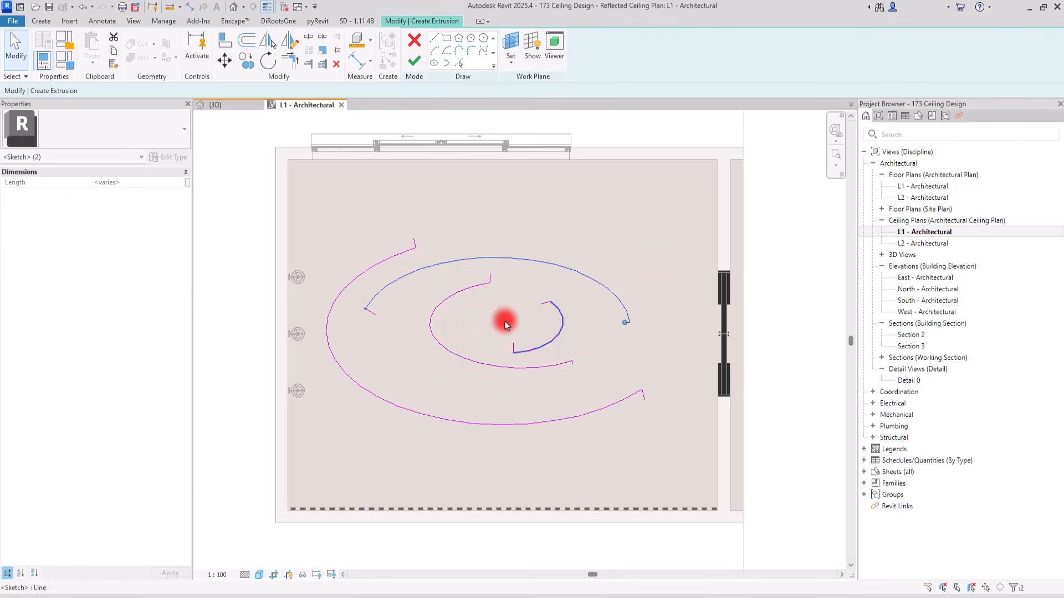
{"action": "left_click_drag", "start_coordinate": [570, 260], "coordinate": [590, 271]}
{"action": "left_click_drag", "start_coordinate": [438, 219], "coordinate": [374, 257]}
{"action": "mouse_move", "coordinate": [663, 388]}
{"action": "left_mouse_down", "text": "ctrl"}
{"action": "mouse_move", "coordinate": [617, 424]}
{"action": "mouse_move", "coordinate": [612, 392]}
{"action": "mouse_move", "coordinate": [551, 409]}
{"action": "mouse_move", "coordinate": [566, 419]}
{"action": "left_mouse_up", "text": "ctrl"}
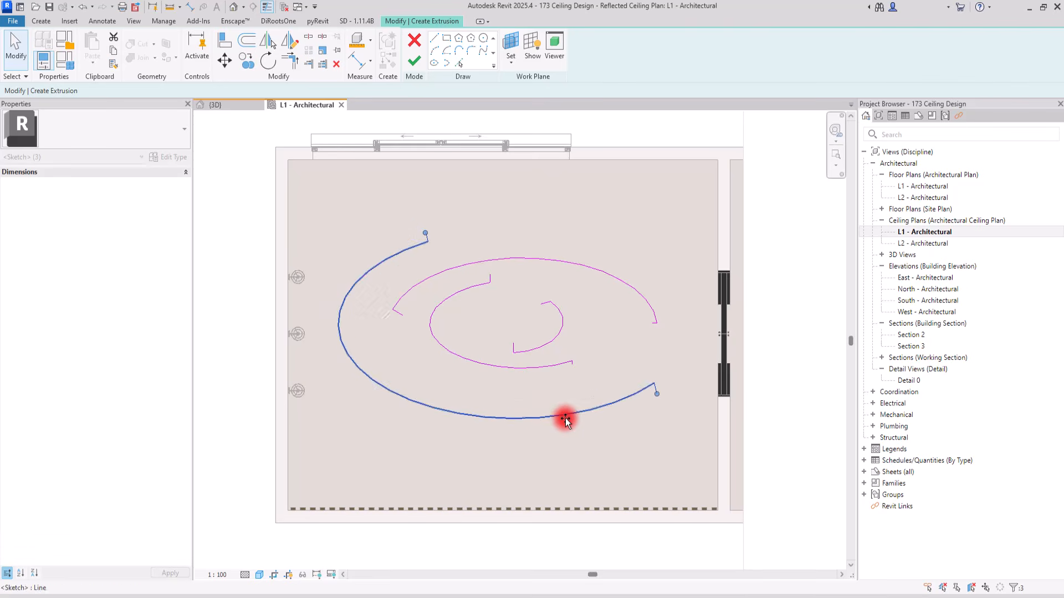
Move the second arc further up and right, and shift the two inner arcs together down and slightly right
{"action": "left_click_drag", "start_coordinate": [676, 247], "coordinate": [638, 339]}
{"action": "left_click", "coordinate": [418, 313], "text": "ctrl"}
{"action": "left_click", "coordinate": [405, 308], "text": "ctrl"}
{"action": "mouse_move", "coordinate": [551, 260]}
{"action": "left_mouse_down"}
{"action": "mouse_move", "coordinate": [572, 254]}
{"action": "mouse_move", "coordinate": [477, 343]}
{"action": "left_mouse_up"}
{"action": "mouse_move", "coordinate": [468, 381]}
{"action": "left_mouse_down"}
{"action": "mouse_move", "coordinate": [546, 385]}
{"action": "mouse_move", "coordinate": [538, 382]}
{"action": "left_mouse_up"}
{"action": "left_click", "coordinate": [577, 202]}
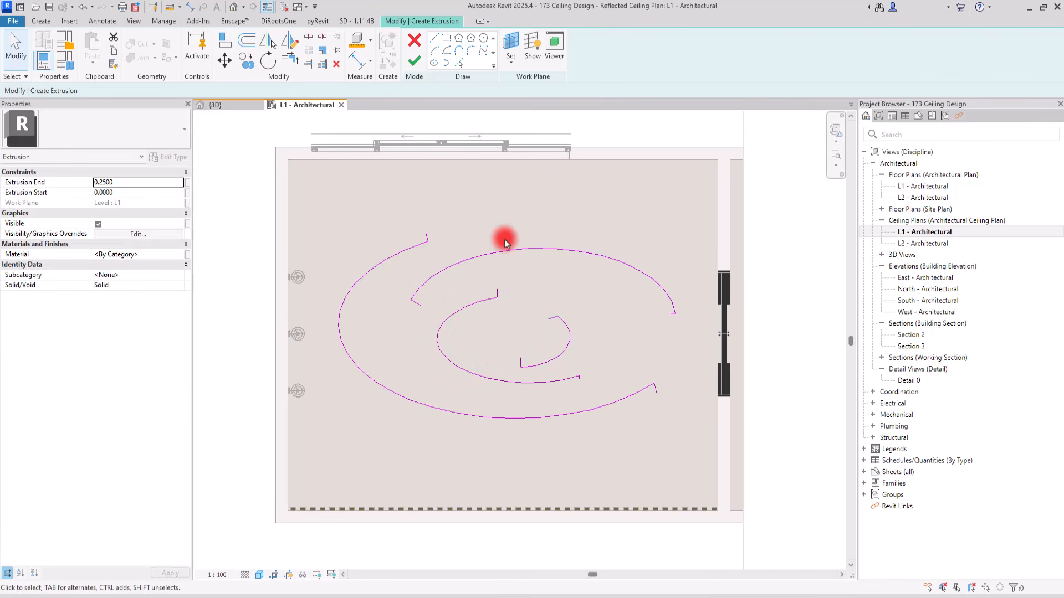
Add parallel copies of the four arcs with Pick Lines at a 0.05 offset, inward for the second arc and outward for the others
{"action": "scroll", "coordinate": [503, 238], "scroll_direction": "down", "scroll_amount": 1}
{"action": "left_click", "coordinate": [459, 65]}
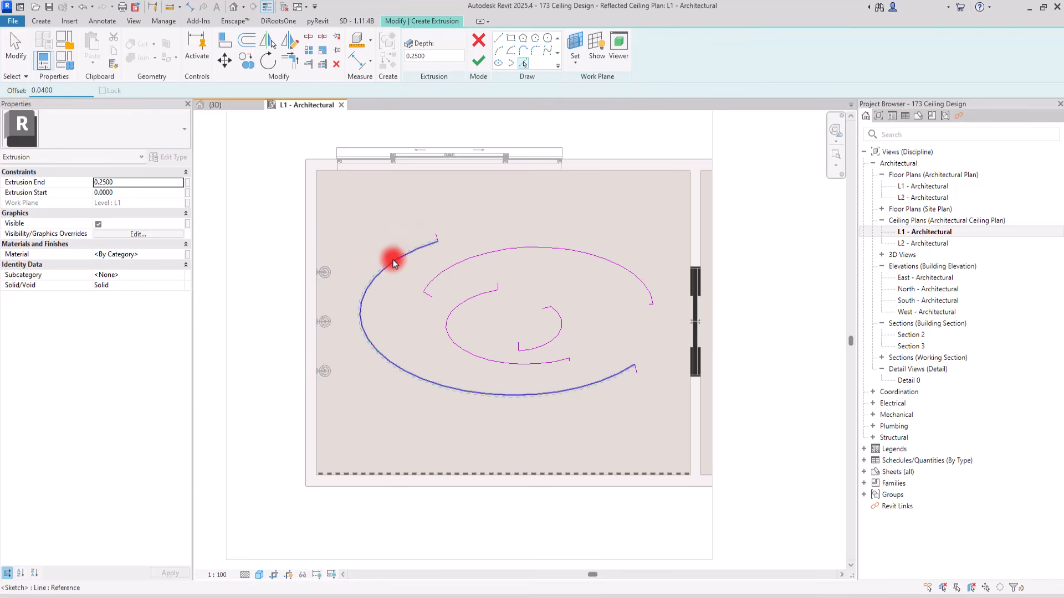
{"action": "scroll", "coordinate": [439, 263], "scroll_direction": "up", "scroll_amount": 3}
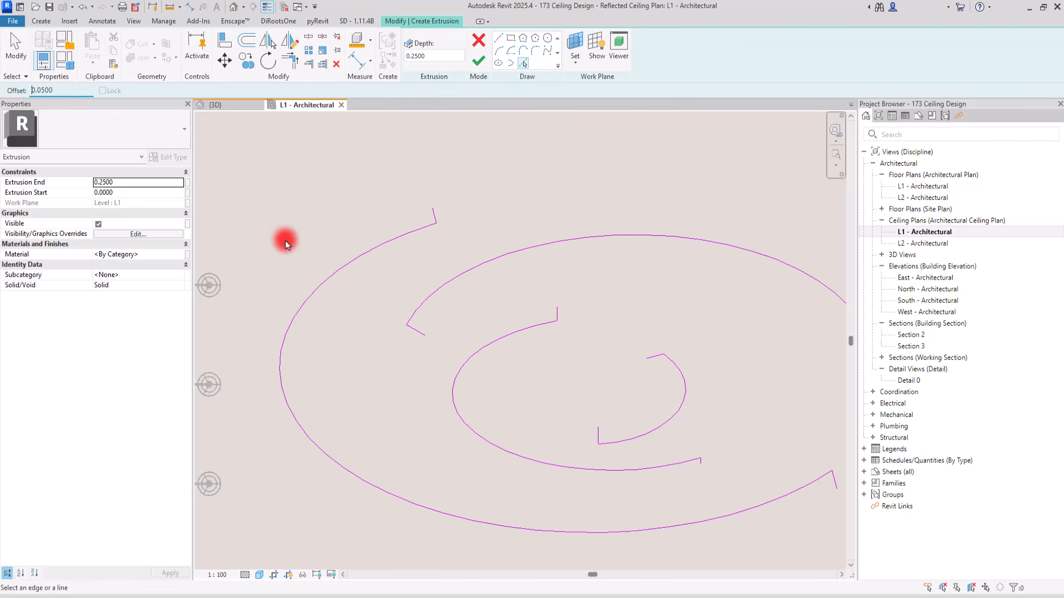
{"action": "left_click", "coordinate": [328, 276]}
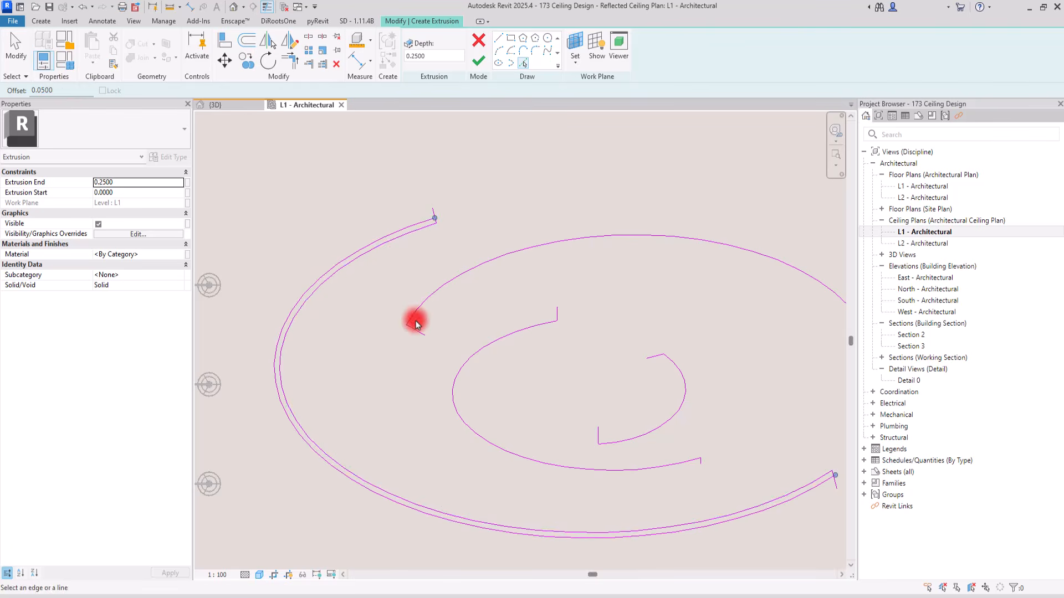
{"action": "left_click", "coordinate": [428, 302]}
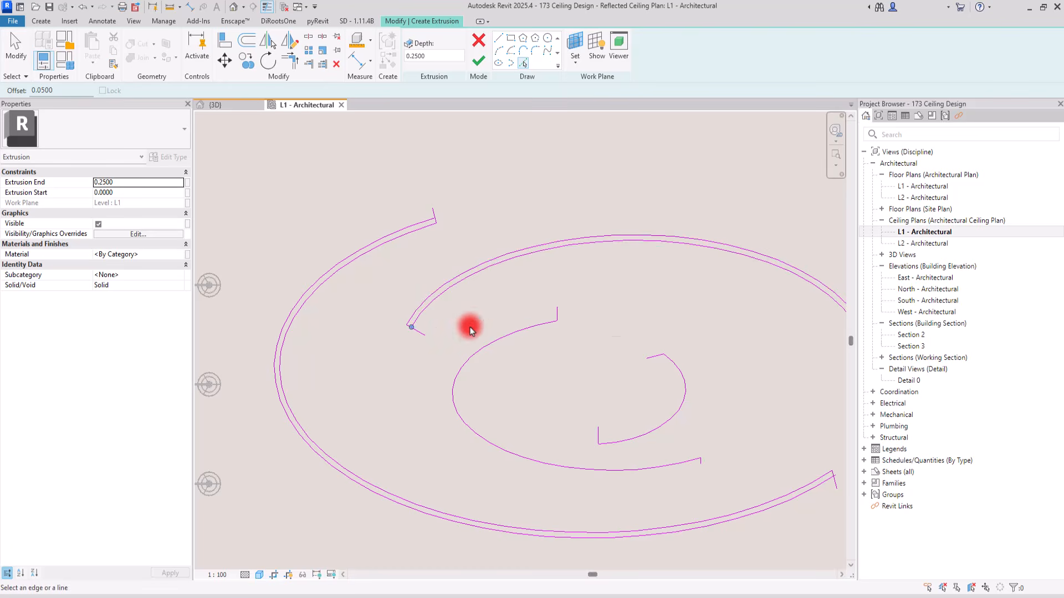
{"action": "left_click", "coordinate": [476, 352]}
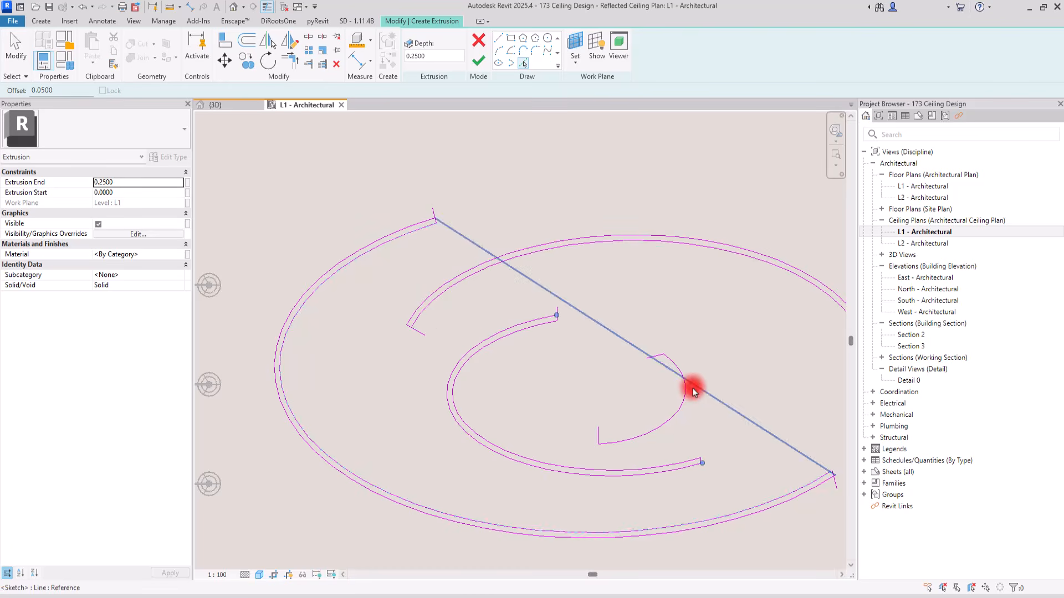
{"action": "key", "text": "Escape"}
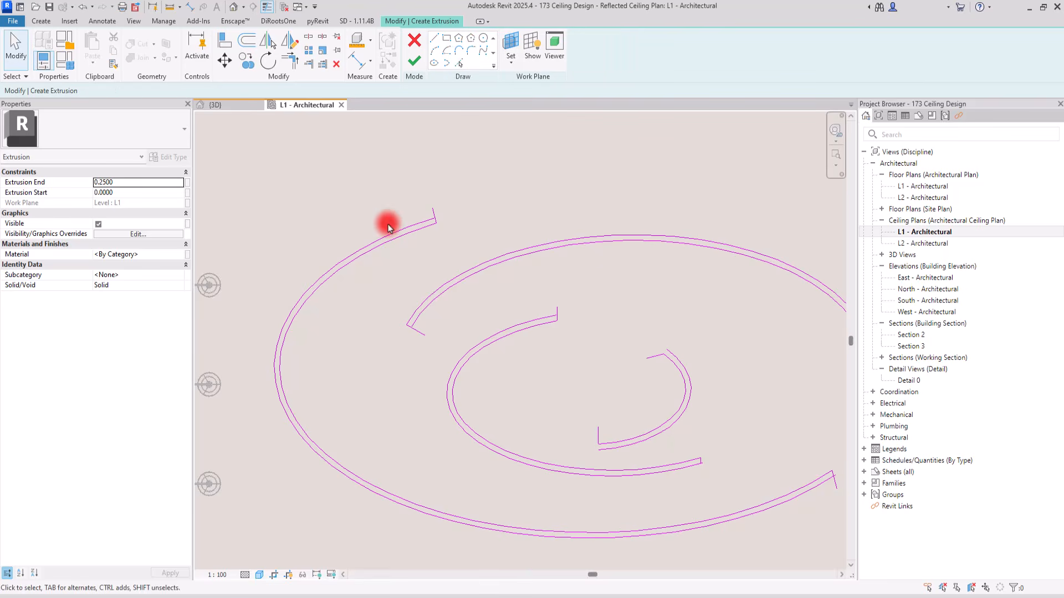
Adjust the short line at the outermost arc's upper-left end so it exactly joins the two parallel arcs
{"action": "scroll", "coordinate": [399, 213], "scroll_direction": "up", "scroll_amount": 4}
{"action": "left_click", "coordinate": [506, 239]}
{"action": "left_click_drag", "start_coordinate": [502, 211], "coordinate": [511, 256]}
{"action": "left_click", "coordinate": [410, 240]}
Shorten the line at the second arc's left end so it stops at the inner parallel arc
{"action": "scroll", "coordinate": [411, 140], "scroll_direction": "down", "scroll_amount": 3}
{"action": "scroll", "coordinate": [397, 183], "scroll_direction": "down", "scroll_amount": 2}
{"action": "scroll", "coordinate": [410, 304], "scroll_direction": "up", "scroll_amount": 5}
{"action": "left_click", "coordinate": [431, 346]}
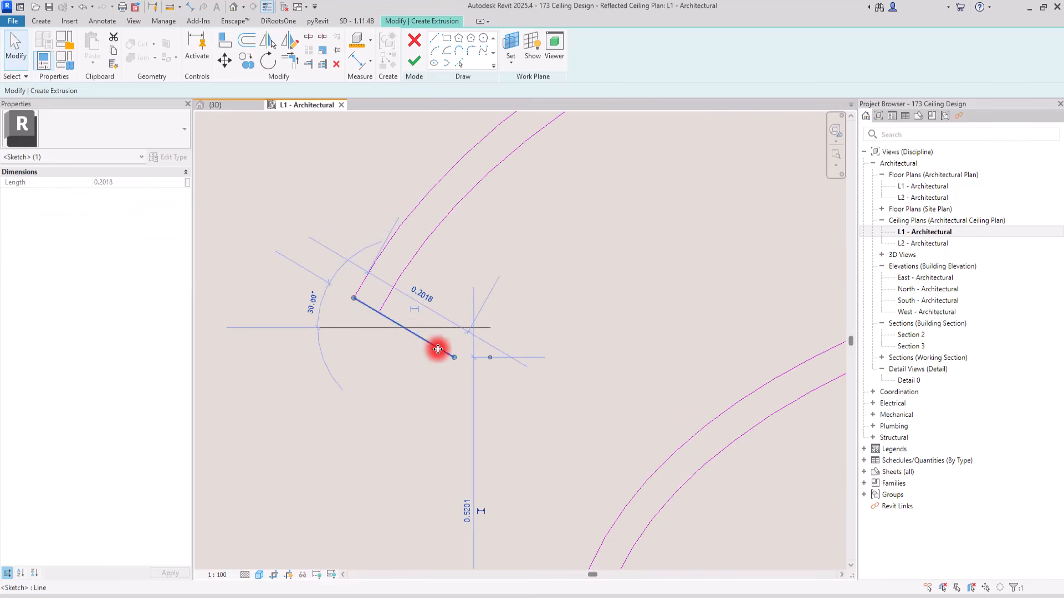
{"action": "mouse_move", "coordinate": [453, 359]}
{"action": "left_mouse_down"}
{"action": "mouse_move", "coordinate": [416, 318]}
{"action": "mouse_move", "coordinate": [379, 312]}
{"action": "left_mouse_up"}
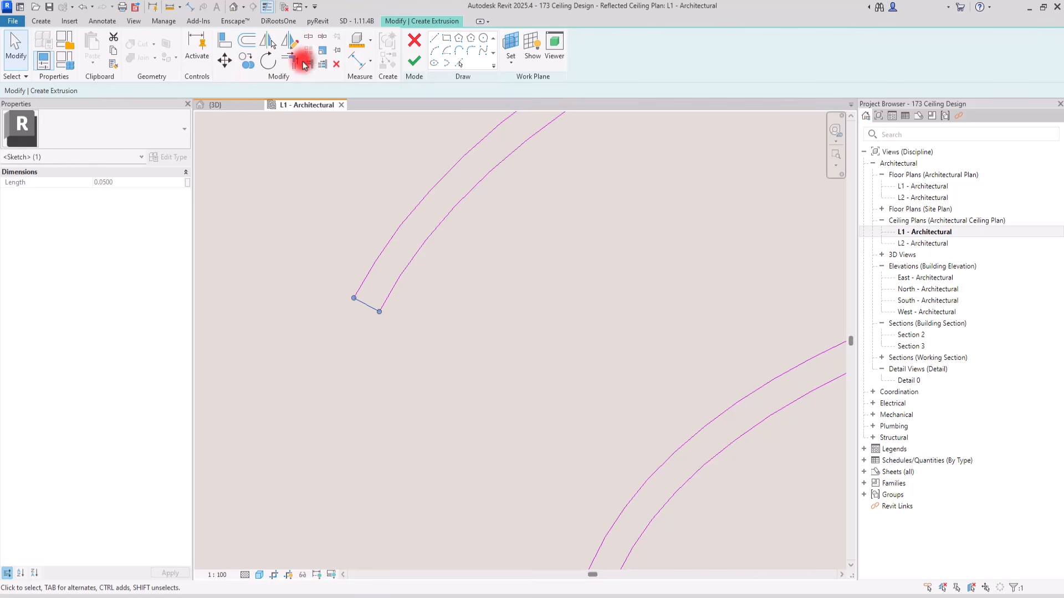
Fit the short vertical line at the third arc's upper end between its two parallel arcs
{"action": "middle_click_drag", "start_coordinate": [661, 233], "coordinate": [260, 313]}
{"action": "middle_click_drag", "start_coordinate": [517, 312], "coordinate": [387, 279]}
{"action": "left_click", "coordinate": [627, 268]}
{"action": "left_click_drag", "start_coordinate": [627, 254], "coordinate": [623, 298]}
{"action": "left_click", "coordinate": [540, 238]}
Reposition the free end of the short line at the innermost arc's upper end onto the outer parallel arc
{"action": "scroll", "coordinate": [479, 136], "scroll_direction": "down", "scroll_amount": 5}
{"action": "scroll", "coordinate": [637, 216], "scroll_direction": "up", "scroll_amount": 5}
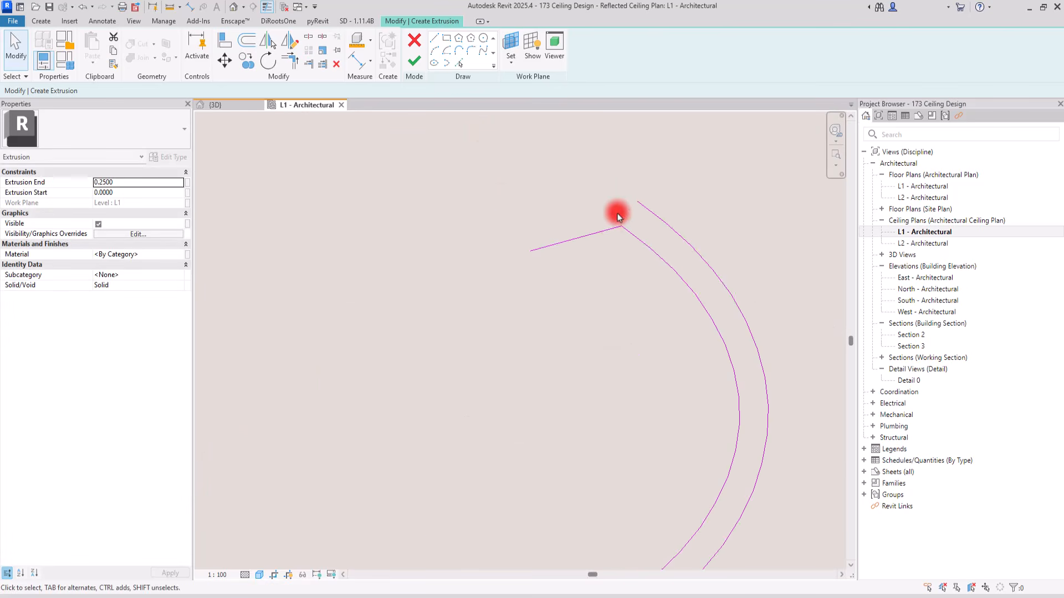
{"action": "left_click", "coordinate": [598, 238]}
{"action": "mouse_move", "coordinate": [536, 240]}
{"action": "left_mouse_down"}
{"action": "mouse_move", "coordinate": [632, 195]}
{"action": "mouse_move", "coordinate": [630, 208]}
{"action": "left_mouse_up"}
Close the innermost arc's lower end by moving the vertical line's free end onto the outer parallel arc
{"action": "scroll", "coordinate": [518, 170], "scroll_direction": "down", "scroll_amount": 5}
{"action": "scroll", "coordinate": [463, 316], "scroll_direction": "up", "scroll_amount": 5}
{"action": "scroll", "coordinate": [456, 312], "scroll_direction": "up", "scroll_amount": 3}
{"action": "left_click", "coordinate": [445, 258]}
{"action": "mouse_move", "coordinate": [445, 207]}
{"action": "left_mouse_down"}
{"action": "mouse_move", "coordinate": [420, 314]}
{"action": "mouse_move", "coordinate": [447, 323]}
{"action": "mouse_move", "coordinate": [408, 328]}
{"action": "mouse_move", "coordinate": [451, 323]}
{"action": "mouse_move", "coordinate": [382, 325]}
{"action": "mouse_move", "coordinate": [483, 321]}
{"action": "mouse_move", "coordinate": [468, 321]}
{"action": "left_mouse_up"}
{"action": "scroll", "coordinate": [442, 326], "scroll_direction": "up", "scroll_amount": 4}
Close the third arc's lower-right end by attaching its short line to both parallel arcs
{"action": "scroll", "coordinate": [581, 363], "scroll_direction": "down", "scroll_amount": 6}
{"action": "scroll", "coordinate": [390, 252], "scroll_direction": "down", "scroll_amount": 3}
{"action": "scroll", "coordinate": [602, 280], "scroll_direction": "up", "scroll_amount": 6}
{"action": "left_click", "coordinate": [598, 297]}
{"action": "left_click_drag", "start_coordinate": [600, 338], "coordinate": [616, 326]}
{"action": "left_click", "coordinate": [518, 248]}
Shorten the line at the outermost arc's lower-right end so it closes the gap between the two parallel arcs
{"action": "scroll", "coordinate": [437, 262], "scroll_direction": "down", "scroll_amount": 3}
{"action": "scroll", "coordinate": [437, 265], "scroll_direction": "down", "scroll_amount": 3}
{"action": "scroll", "coordinate": [539, 352], "scroll_direction": "up", "scroll_amount": 5}
{"action": "left_click", "coordinate": [519, 355]}
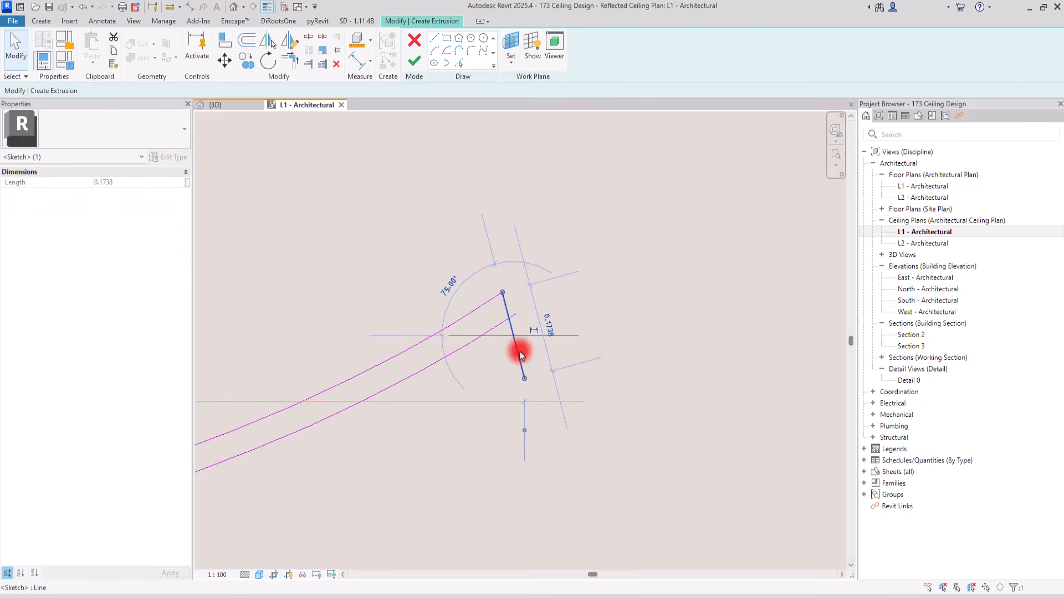
{"action": "left_click_drag", "start_coordinate": [525, 379], "coordinate": [514, 314]}
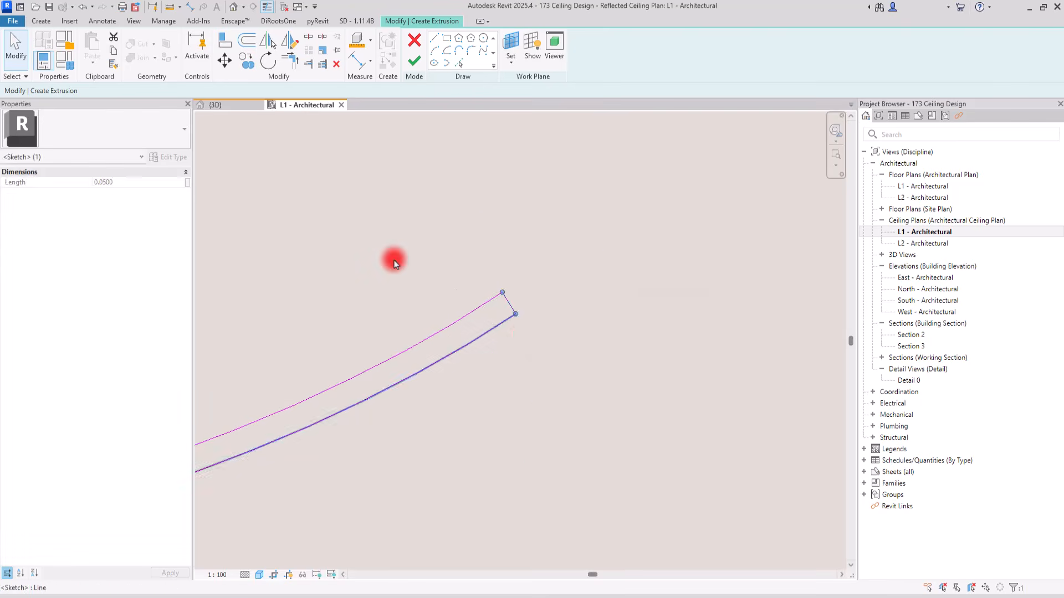
{"action": "left_click", "coordinate": [394, 261]}
Close the second arc's right end by fitting its short line to the inner parallel arc, and finish the extrusion sketch
{"action": "scroll", "coordinate": [407, 387], "scroll_direction": "down", "scroll_amount": 3}
{"action": "scroll", "coordinate": [407, 399], "scroll_direction": "down", "scroll_amount": 3}
{"action": "scroll", "coordinate": [463, 238], "scroll_direction": "up", "scroll_amount": 6}
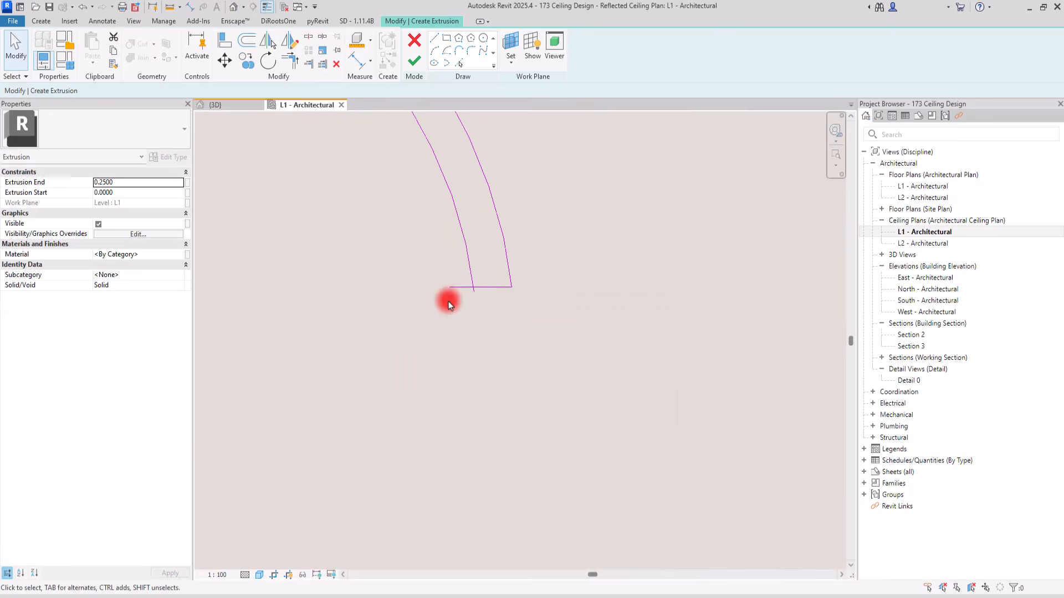
{"action": "left_click", "coordinate": [464, 287]}
{"action": "mouse_move", "coordinate": [451, 284]}
{"action": "left_mouse_down"}
{"action": "mouse_move", "coordinate": [475, 297]}
{"action": "mouse_move", "coordinate": [482, 288]}
{"action": "left_mouse_up"}
{"action": "left_click", "coordinate": [387, 270]}
{"action": "scroll", "coordinate": [570, 304], "scroll_direction": "down", "scroll_amount": 5}
{"action": "scroll", "coordinate": [477, 238], "scroll_direction": "up", "scroll_amount": 2}
{"action": "left_click", "coordinate": [414, 61]}
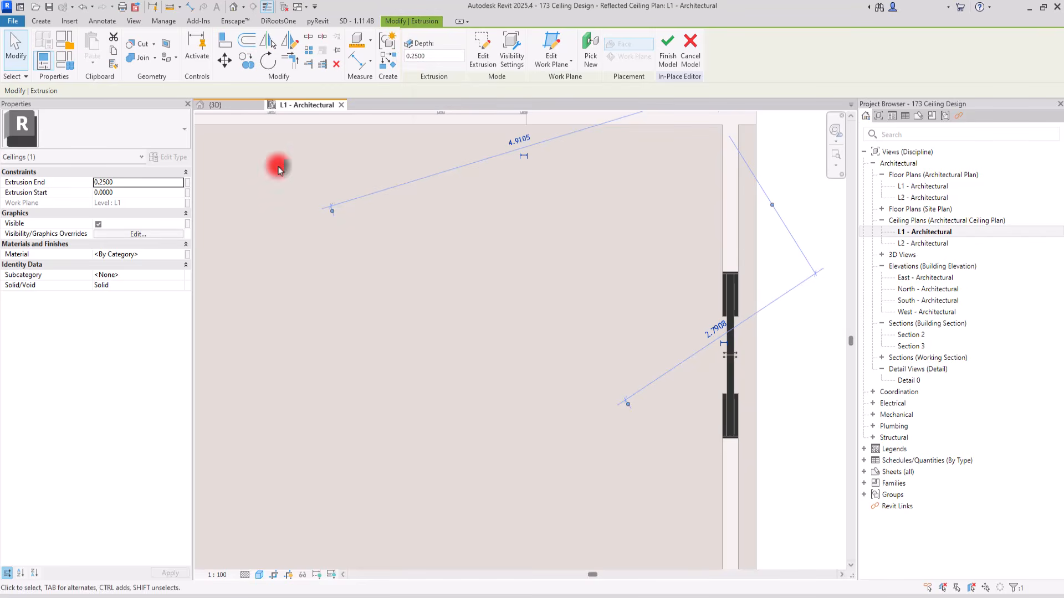
In the 3D view, raise the extrusion near the top of the walls so it spans about 2.49 to 3.01 above L1
{"action": "left_click", "coordinate": [208, 109]}
{"action": "left_click", "coordinate": [512, 378]}
{"action": "middle_click_drag", "start_coordinate": [579, 505], "coordinate": [526, 410], "text": "shift"}
{"action": "left_click_drag", "start_coordinate": [521, 280], "coordinate": [522, 233]}
{"action": "left_click_drag", "start_coordinate": [522, 272], "coordinate": [522, 270]}
{"action": "middle_click_drag", "start_coordinate": [530, 327], "coordinate": [504, 230], "text": "shift"}
{"action": "key", "text": "Escape"}
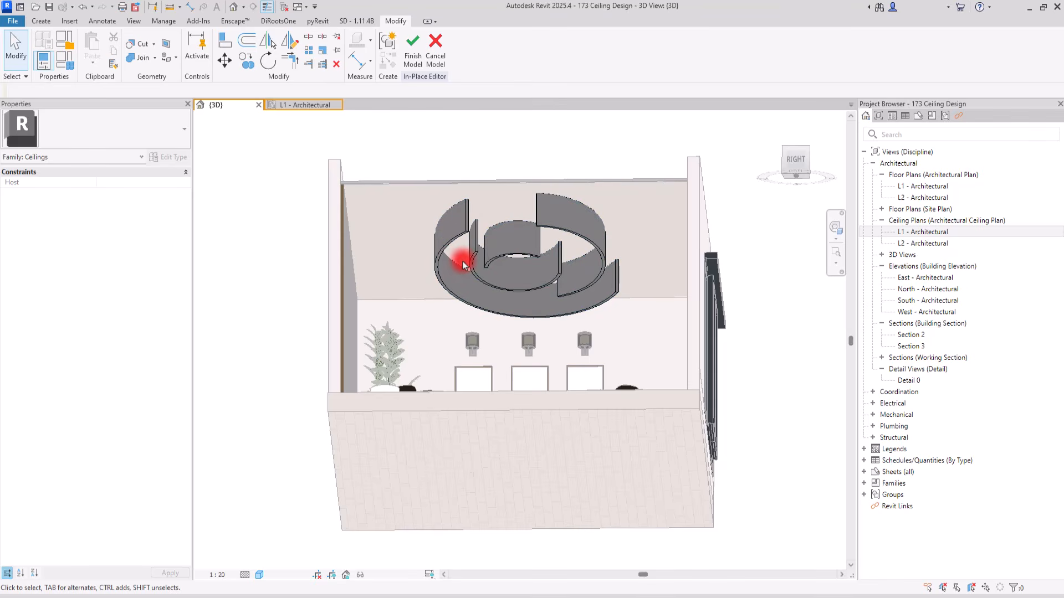
Copy the four-band extrusion and, in the L1 ceiling plan, paste three copies aligned to the same place
{"action": "left_click", "coordinate": [448, 244]}
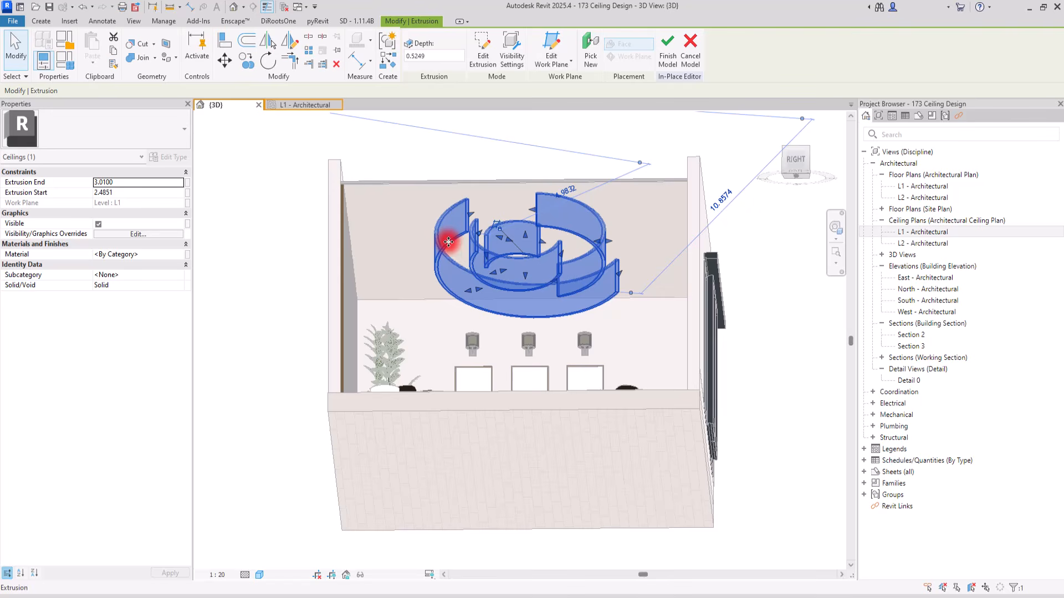
{"action": "left_click", "coordinate": [282, 105]}
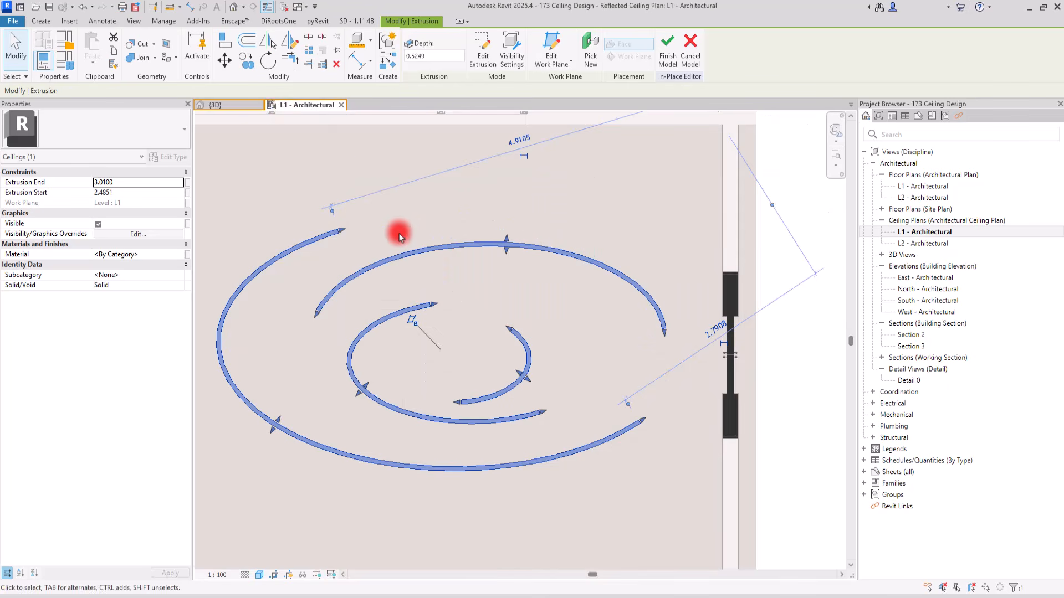
{"action": "left_click", "coordinate": [92, 64]}
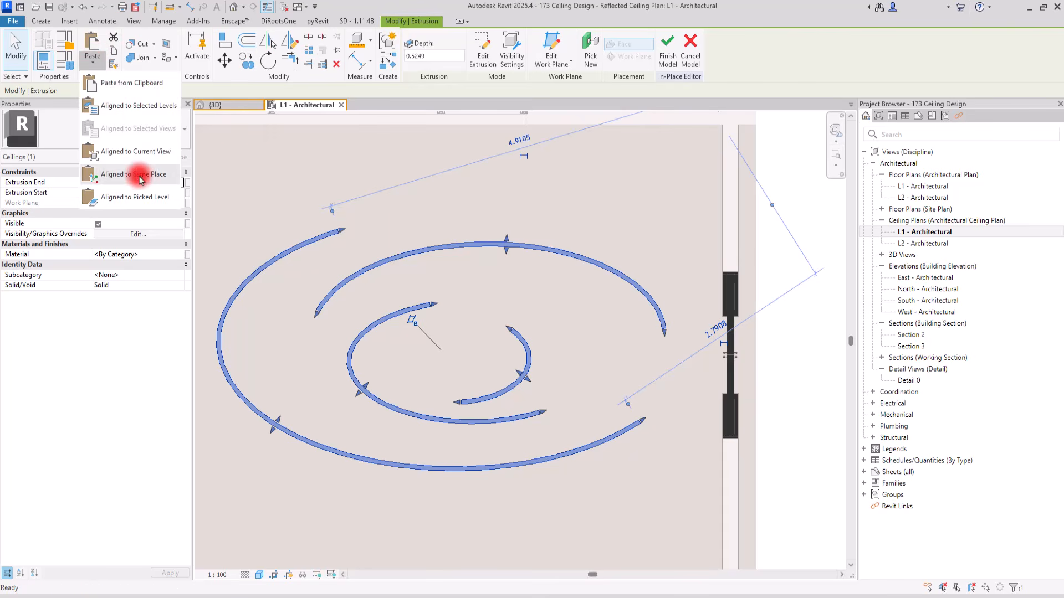
{"action": "left_click", "coordinate": [136, 171]}
{"action": "left_click", "coordinate": [95, 64]}
{"action": "left_click", "coordinate": [111, 174]}
{"action": "left_click", "coordinate": [92, 61]}
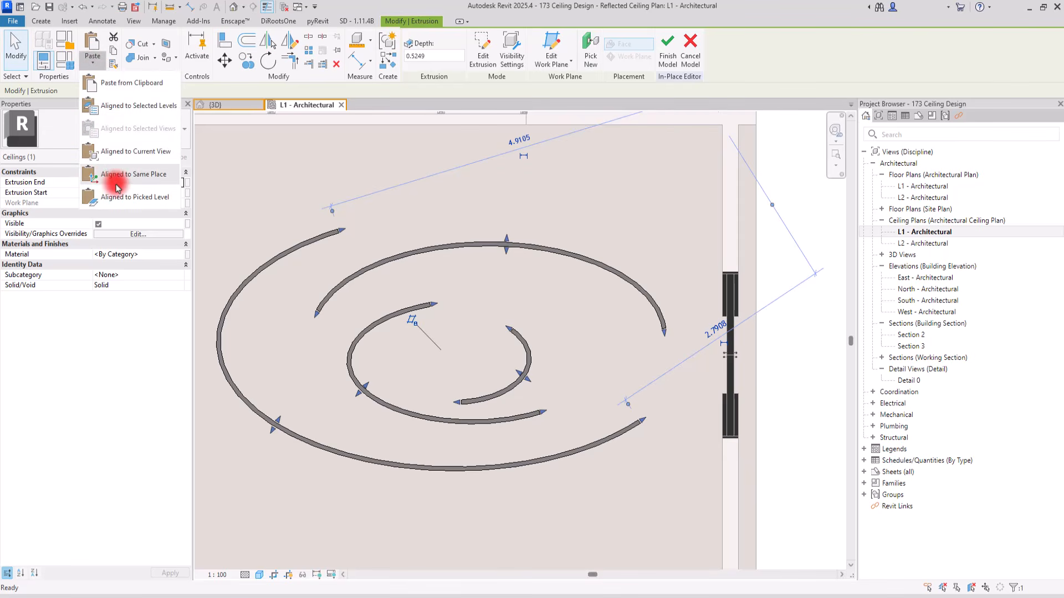
{"action": "left_click", "coordinate": [120, 176]}
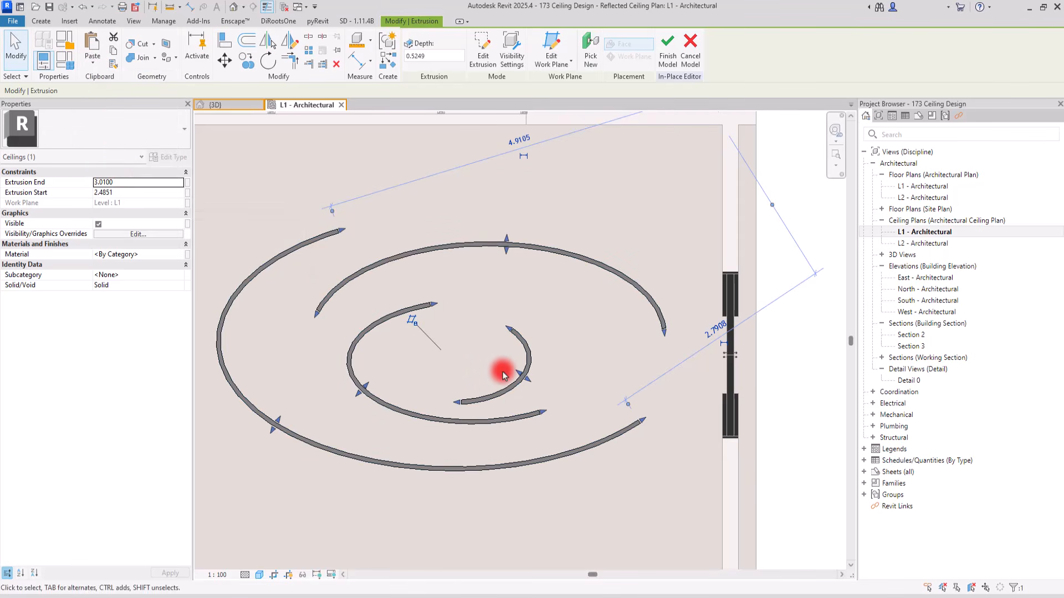
Edit the selected extrusion's sketch so only the outermost arc band remains, deleting the three inner bands, and finish it
{"action": "left_click", "coordinate": [479, 61]}
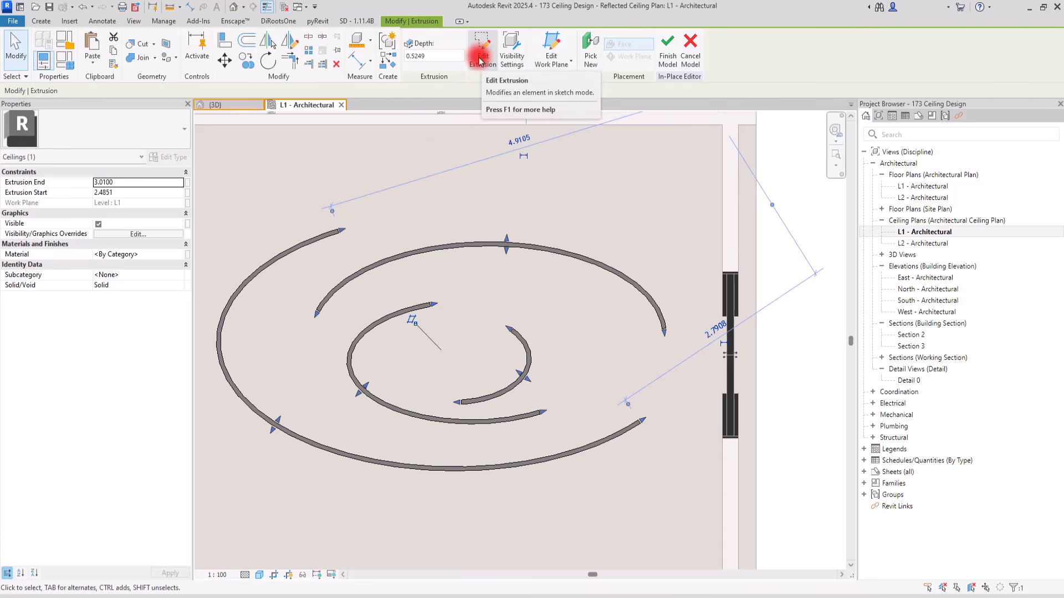
{"action": "scroll", "coordinate": [463, 221], "scroll_direction": "down", "scroll_amount": 2}
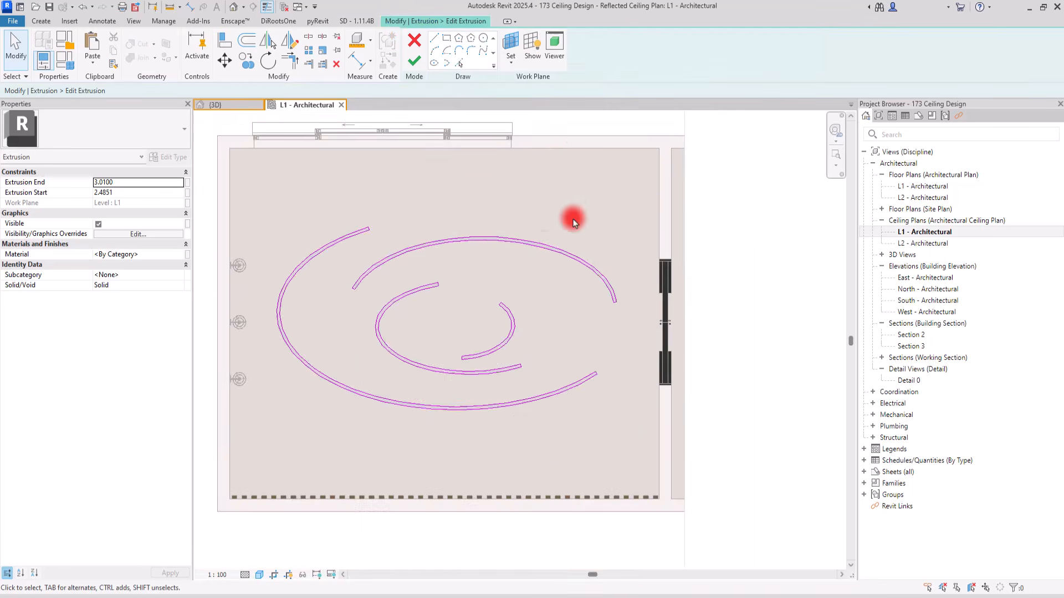
{"action": "left_click", "coordinate": [564, 253]}
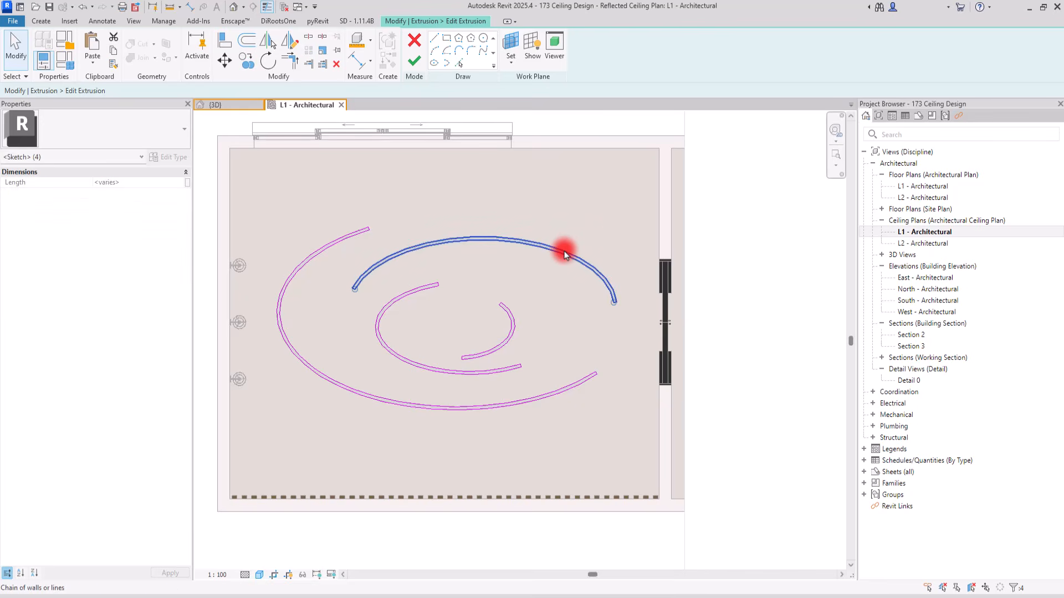
{"action": "key", "text": "Delete"}
{"action": "left_click", "coordinate": [406, 304]}
{"action": "key", "text": "Delete"}
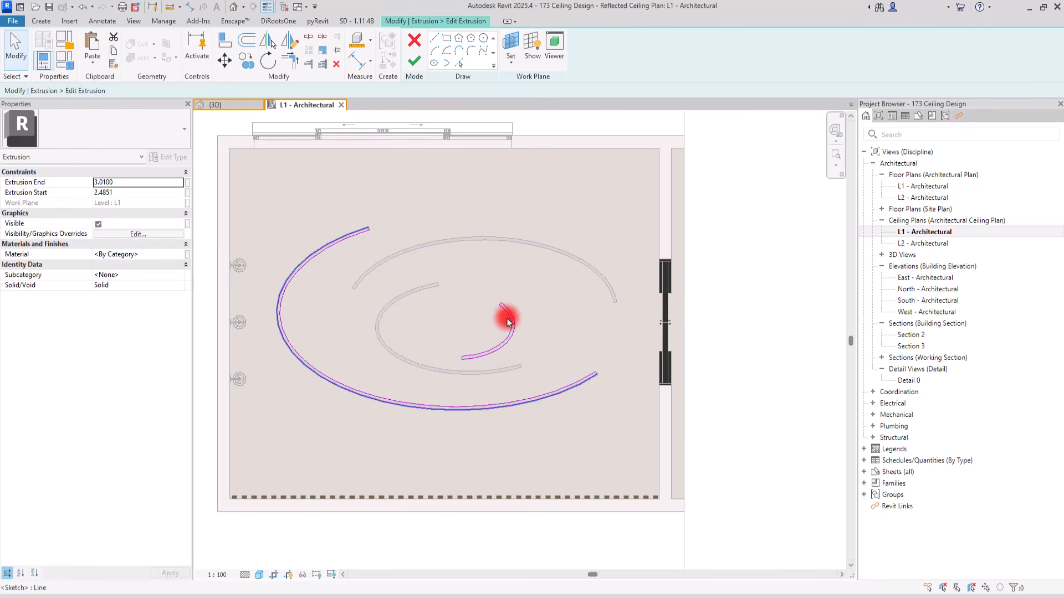
{"action": "left_click", "coordinate": [509, 314]}
{"action": "key", "text": "Delete"}
{"action": "left_click", "coordinate": [415, 56]}
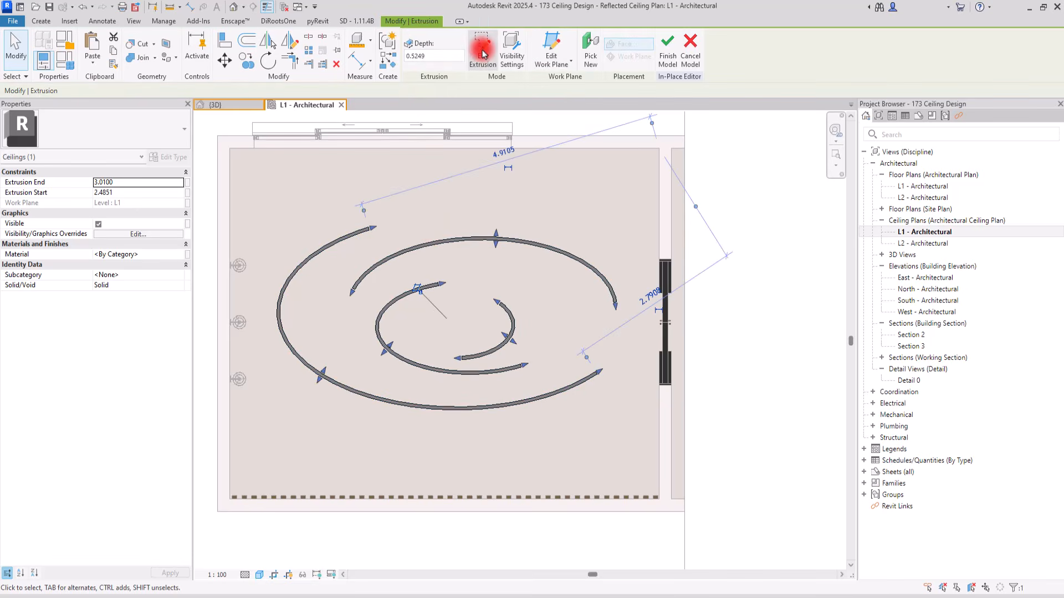
Edit the second extrusion copy, deleting the outermost and both inner bands so only the wide upper arc band remains
{"action": "left_click", "coordinate": [482, 49]}
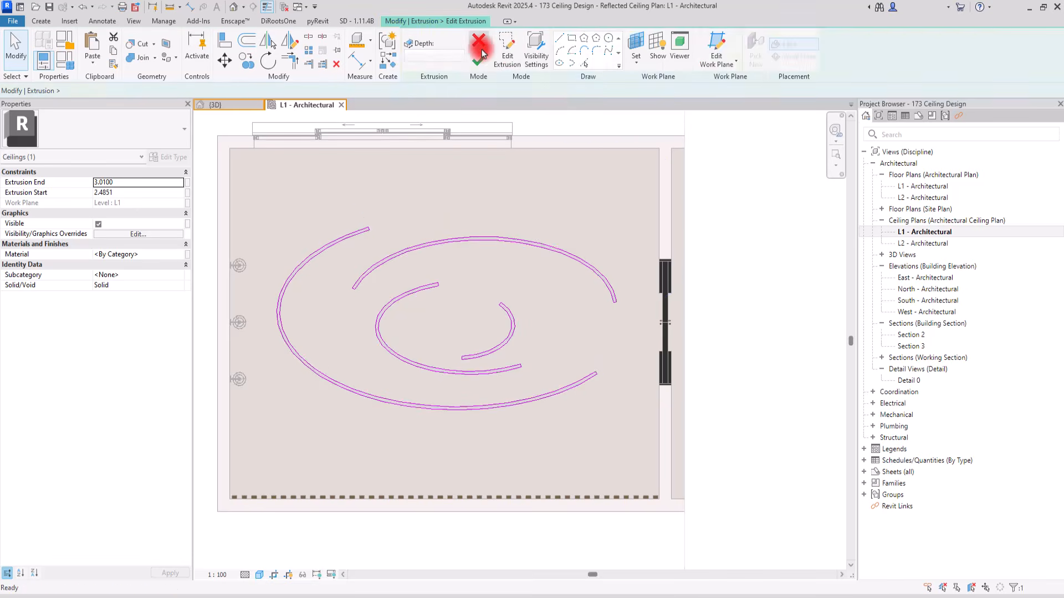
{"action": "left_click", "coordinate": [340, 247]}
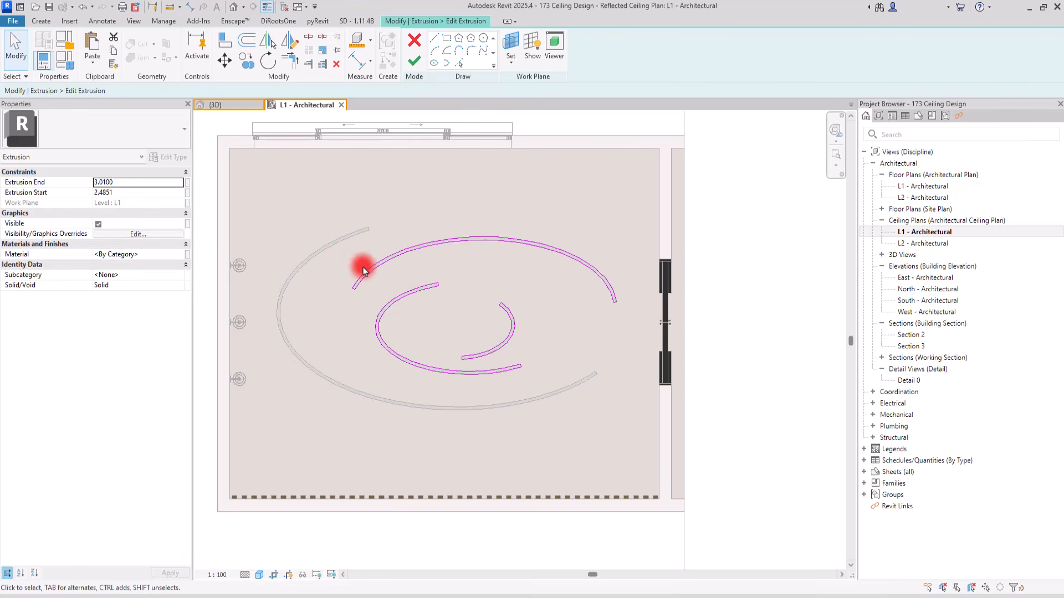
{"action": "left_click", "coordinate": [398, 299]}
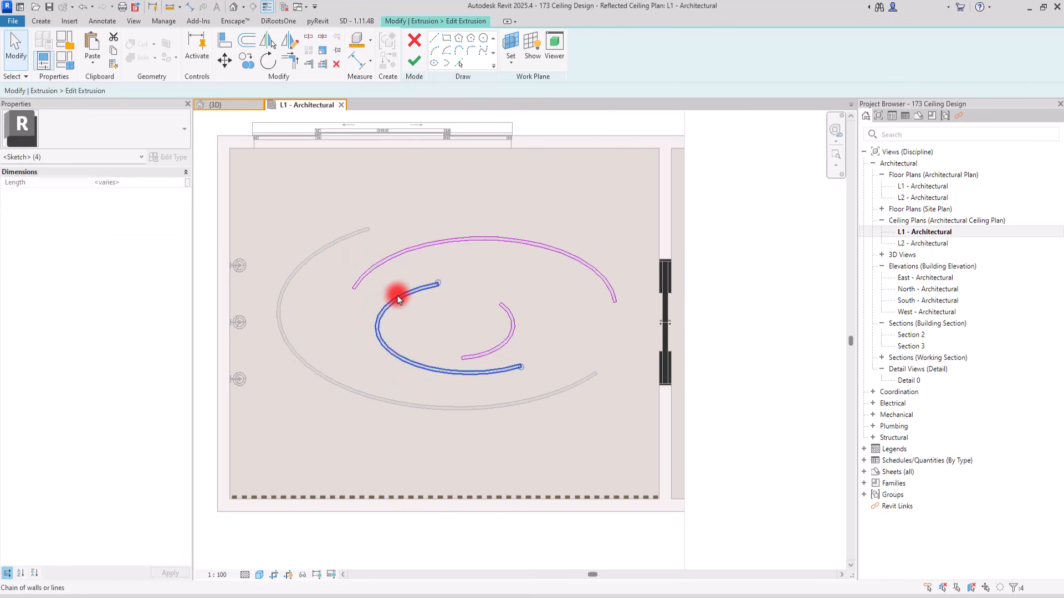
{"action": "left_click", "coordinate": [502, 313]}
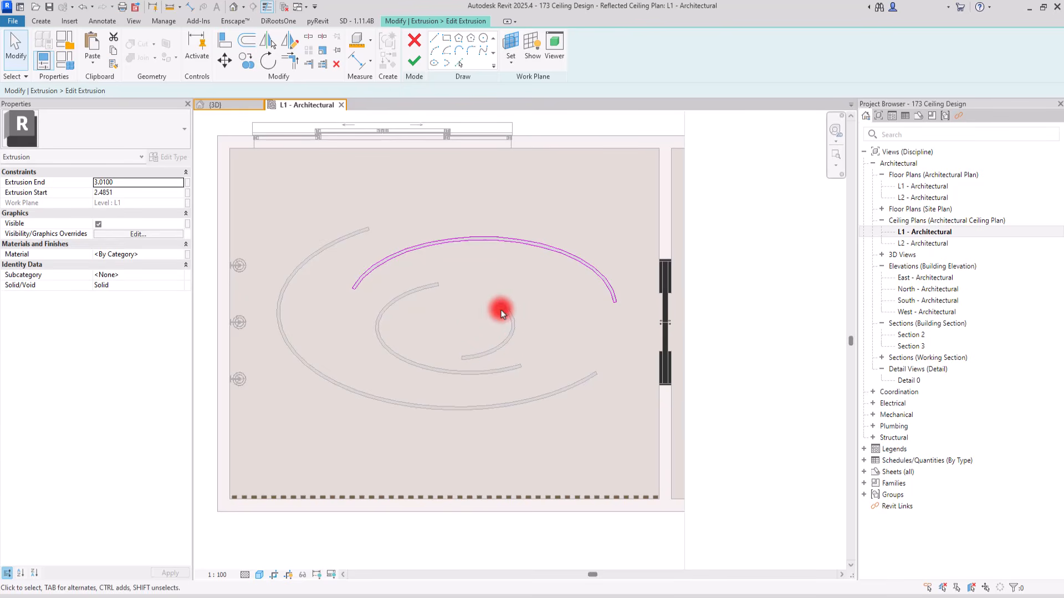
{"action": "left_click", "coordinate": [424, 64]}
Edit the third extrusion copy, keeping only the inner band that opens to the right, and finish the sketch
{"action": "left_click", "coordinate": [408, 293]}
{"action": "left_click", "coordinate": [484, 49]}
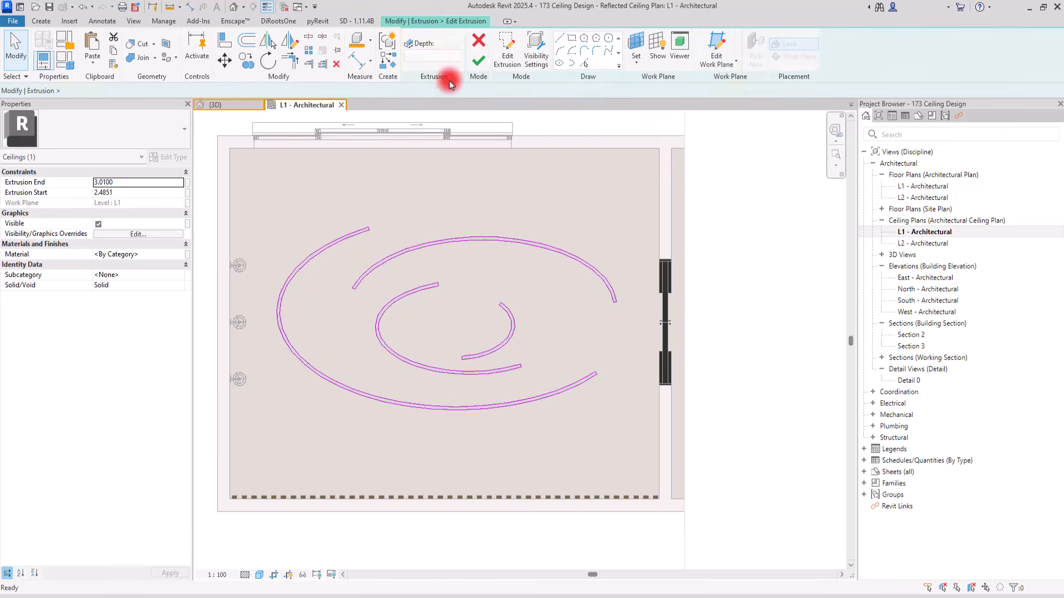
{"action": "left_click", "coordinate": [354, 241]}
{"action": "key", "text": "Delete"}
{"action": "left_click", "coordinate": [412, 257]}
{"action": "key", "text": "Delete"}
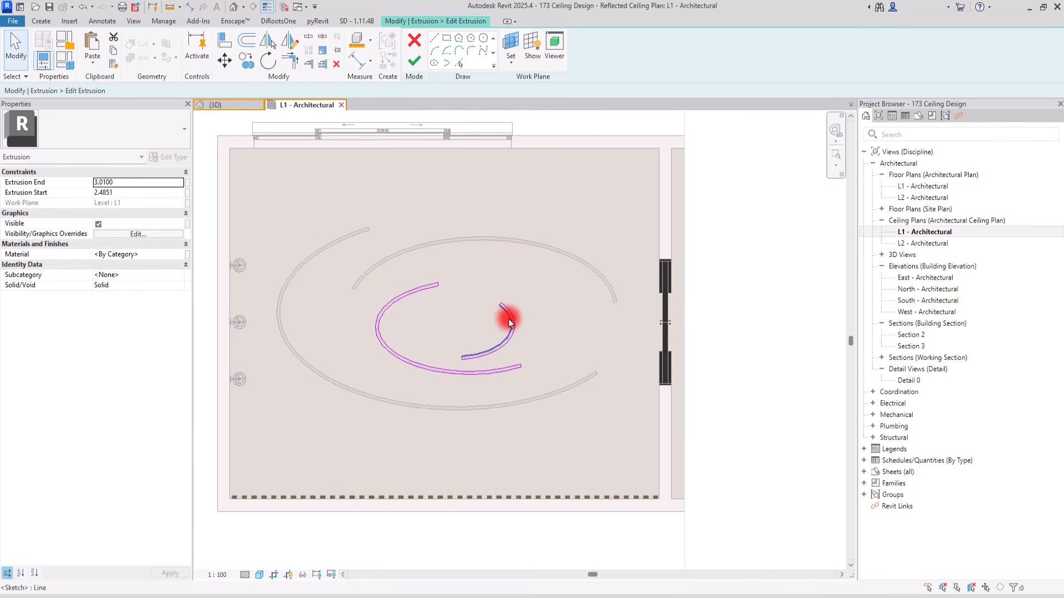
{"action": "left_click", "coordinate": [508, 321]}
{"action": "key", "text": "Escape"}
{"action": "left_click", "coordinate": [414, 61]}
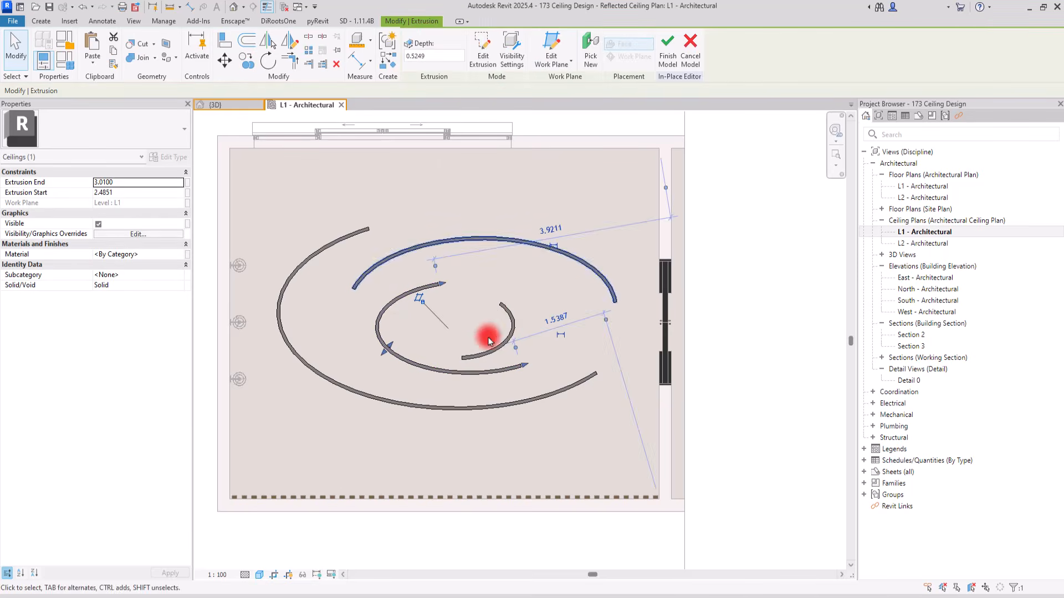
Edit the remaining extrusion, deleting every sketch loop except the smallest, innermost arc band, and finish it
{"action": "left_click", "coordinate": [478, 51]}
{"action": "left_click_drag", "start_coordinate": [425, 187], "coordinate": [292, 455]}
{"action": "key", "text": "Delete"}
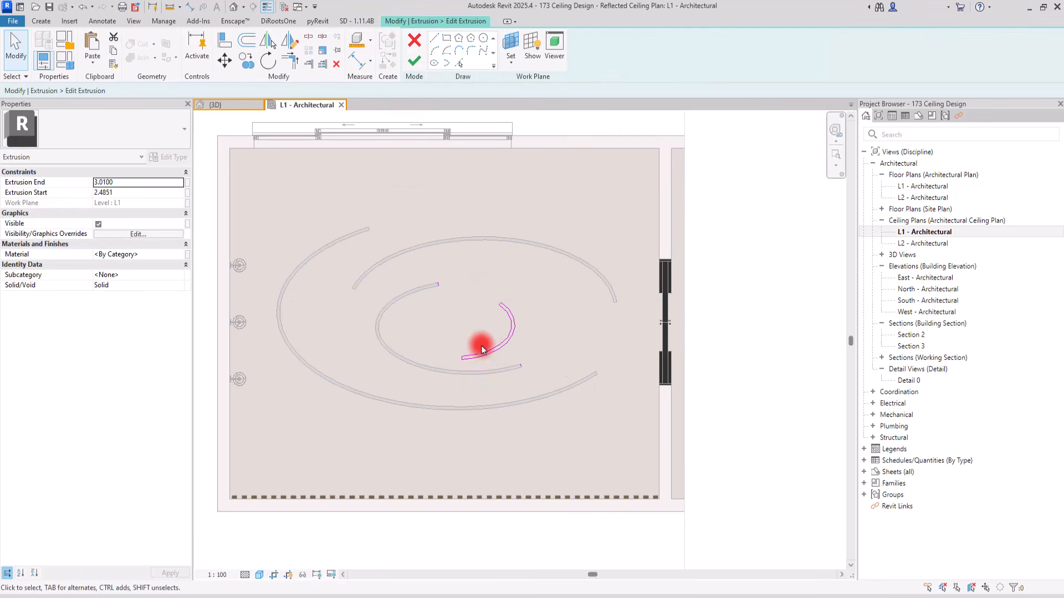
{"action": "left_click_drag", "start_coordinate": [583, 355], "coordinate": [504, 418]}
{"action": "key", "text": "Delete"}
{"action": "left_click", "coordinate": [413, 61]}
In the 3D view, stretch the innermost band's bottom downward to an extrusion start of about 2.17
{"action": "left_click", "coordinate": [220, 105]}
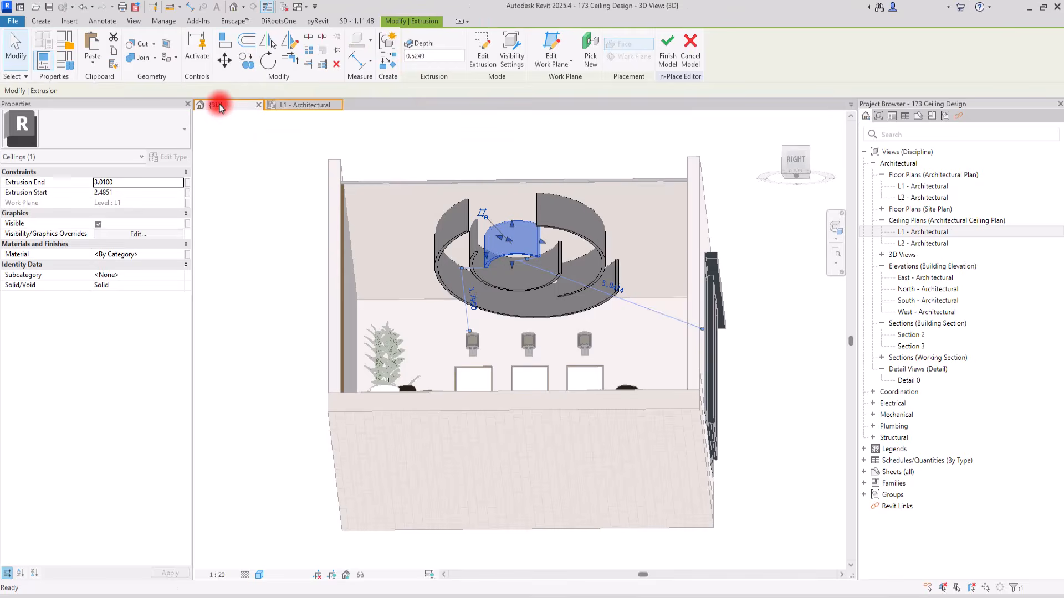
{"action": "middle_click_drag", "start_coordinate": [503, 237], "coordinate": [506, 166], "text": "shift"}
{"action": "scroll", "coordinate": [513, 268], "scroll_direction": "up", "scroll_amount": 4}
{"action": "mouse_move", "coordinate": [525, 304]}
{"action": "middle_mouse_down", "text": "shift"}
{"action": "mouse_move", "coordinate": [539, 395]}
{"action": "mouse_move", "coordinate": [539, 340]}
{"action": "mouse_move", "coordinate": [510, 294]}
{"action": "middle_mouse_up", "text": "shift"}
{"action": "left_click_drag", "start_coordinate": [532, 305], "coordinate": [529, 334]}
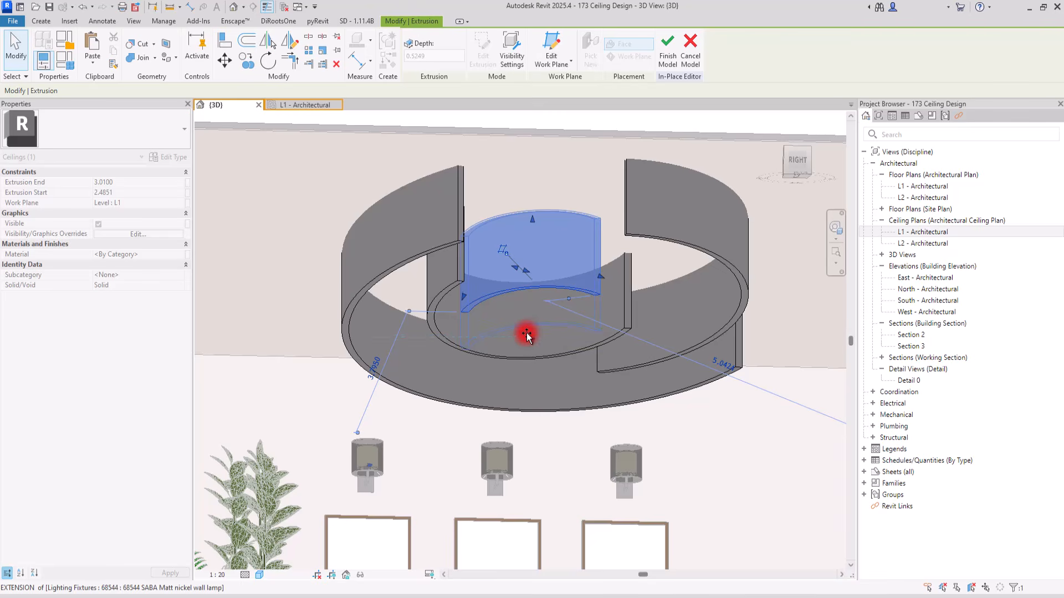
{"action": "left_click_drag", "start_coordinate": [523, 340], "coordinate": [523, 340]}
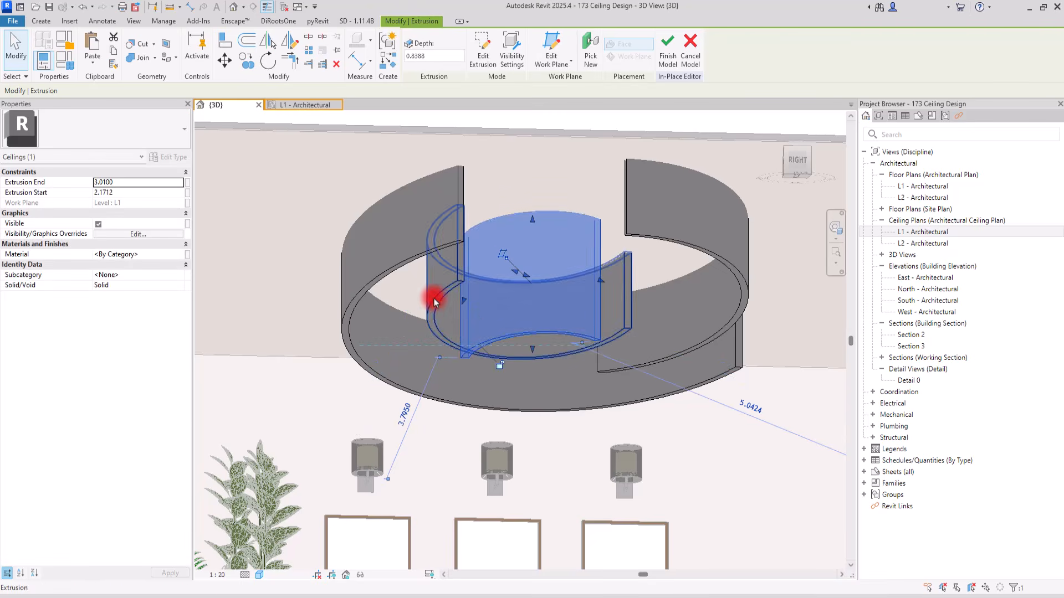
Raise the bottom of the second-largest arc band so its extrusion start is about 2.71
{"action": "left_click_drag", "start_coordinate": [520, 327], "coordinate": [522, 324]}
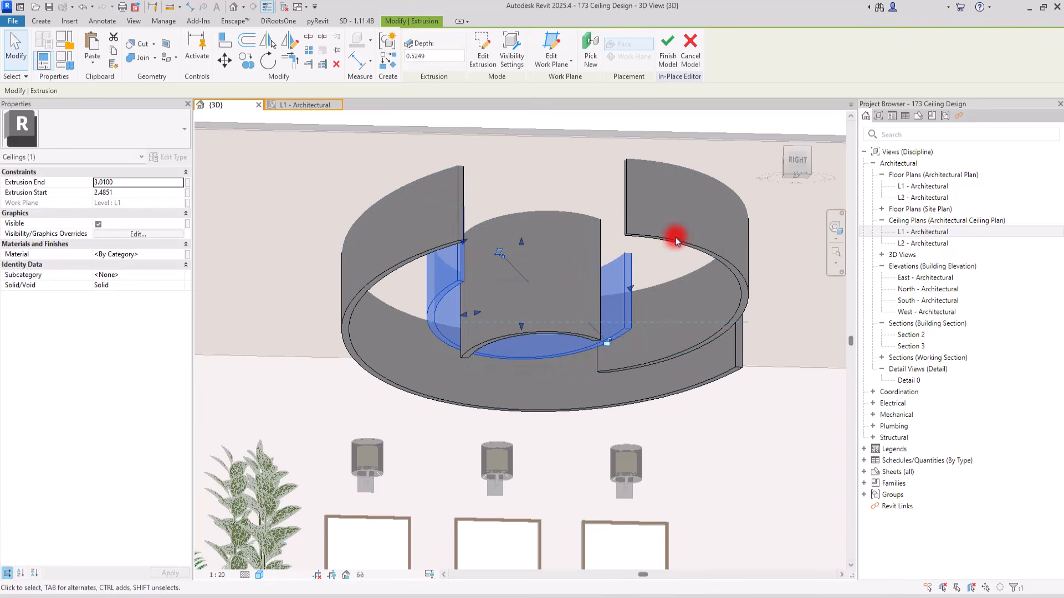
{"action": "left_click", "coordinate": [704, 284]}
{"action": "left_click_drag", "start_coordinate": [672, 292], "coordinate": [672, 276]}
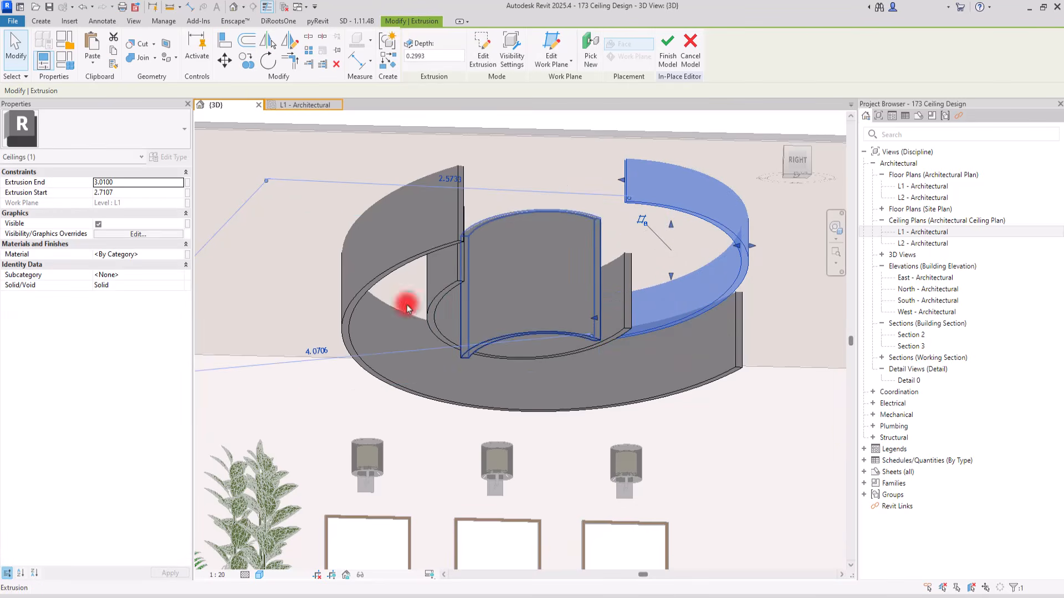
Raise the bottom of the outermost arc band so its extrusion start is about 2.89
{"action": "left_click", "coordinate": [360, 292]}
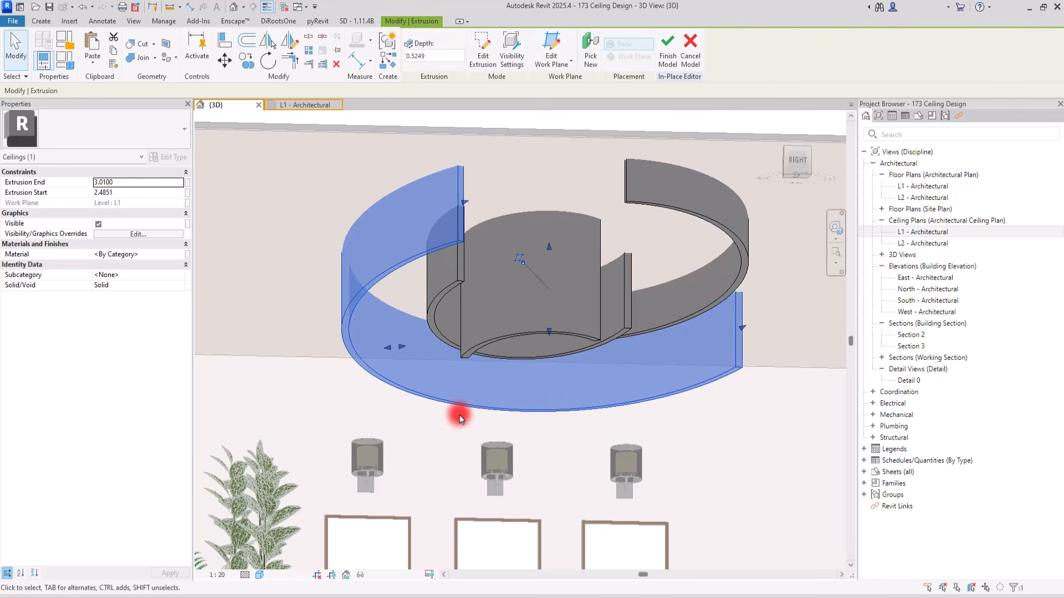
{"action": "left_click_drag", "start_coordinate": [550, 332], "coordinate": [549, 267]}
{"action": "scroll", "coordinate": [387, 380], "scroll_direction": "down", "scroll_amount": 2}
{"action": "scroll", "coordinate": [411, 234], "scroll_direction": "up", "scroll_amount": 2}
{"action": "left_click_drag", "start_coordinate": [584, 318], "coordinate": [583, 321]}
{"action": "left_click", "coordinate": [536, 213]}
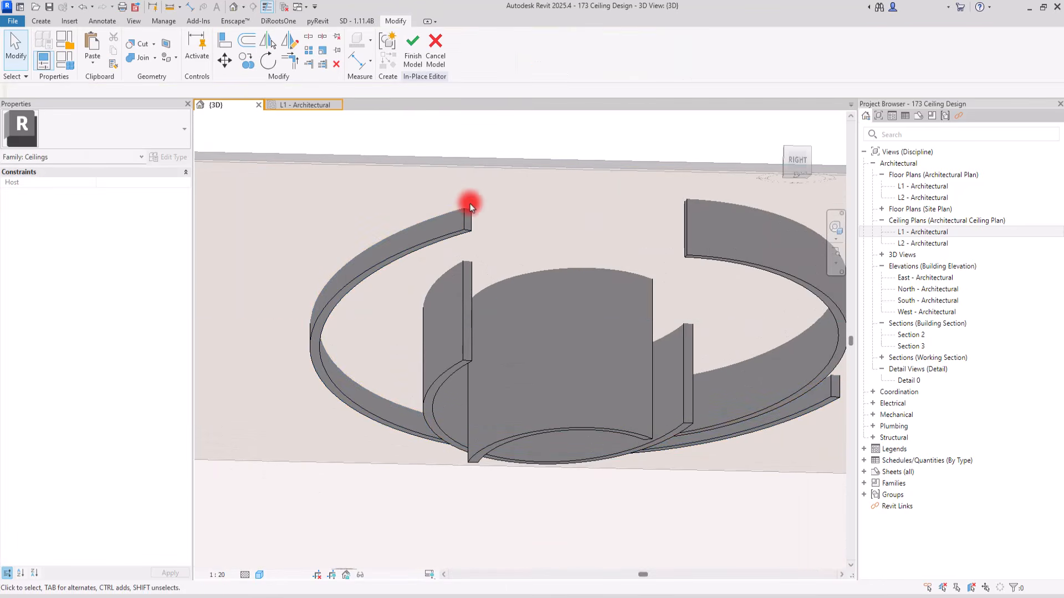
{"action": "scroll", "coordinate": [465, 206], "scroll_direction": "up", "scroll_amount": 4}
{"action": "scroll", "coordinate": [466, 205], "scroll_direction": "down", "scroll_amount": 6}
{"action": "middle_click_drag", "start_coordinate": [508, 321], "coordinate": [519, 272], "text": "shift"}
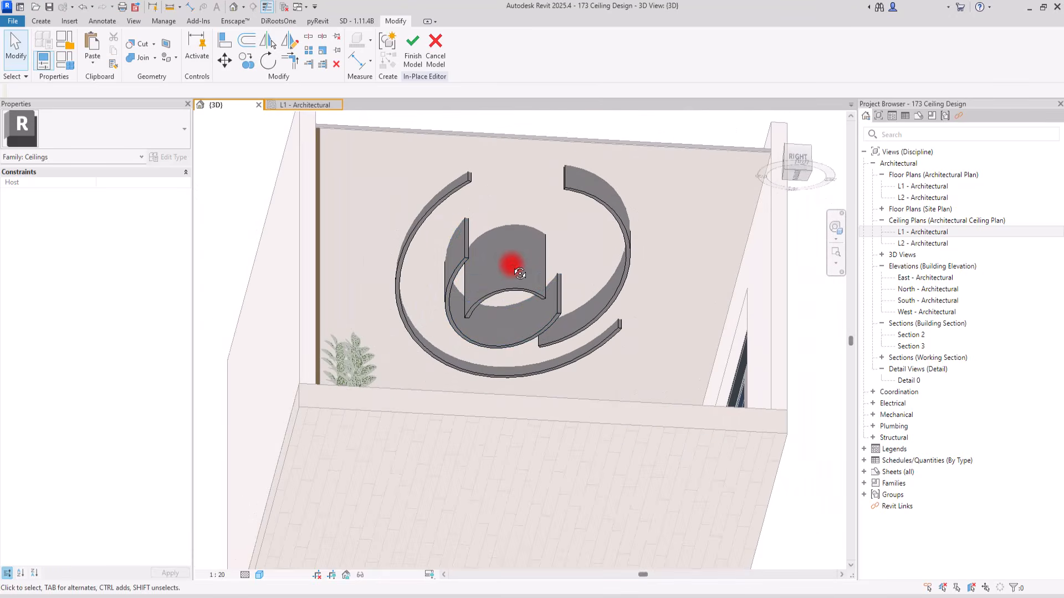
Start a void extrusion and set its work plane to the underside of the outermost arc band, checking the plane's display
{"action": "left_click", "coordinate": [437, 203]}
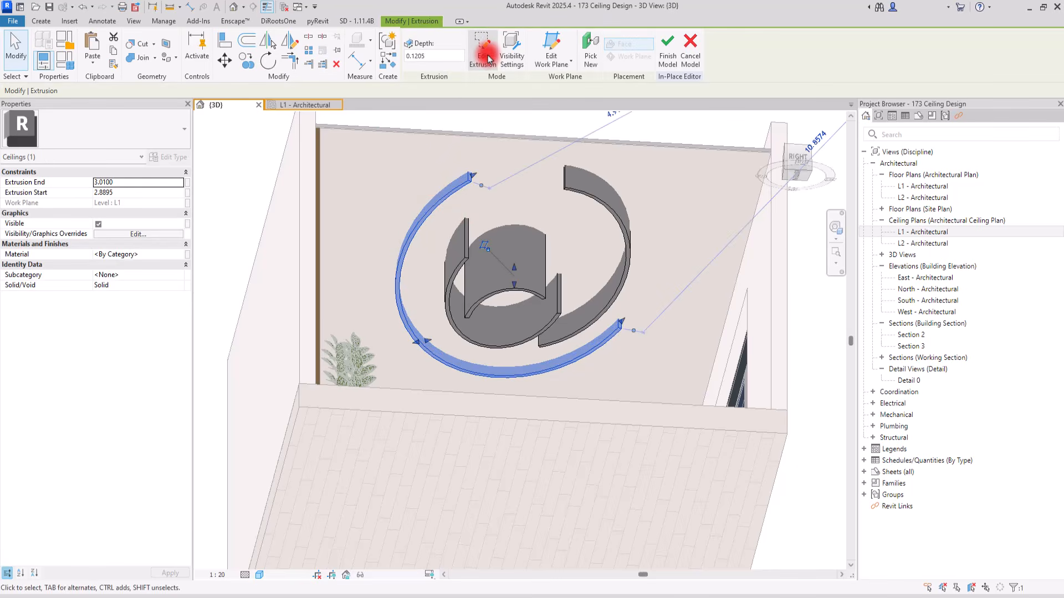
{"action": "left_click_drag", "start_coordinate": [472, 184], "coordinate": [469, 161]}
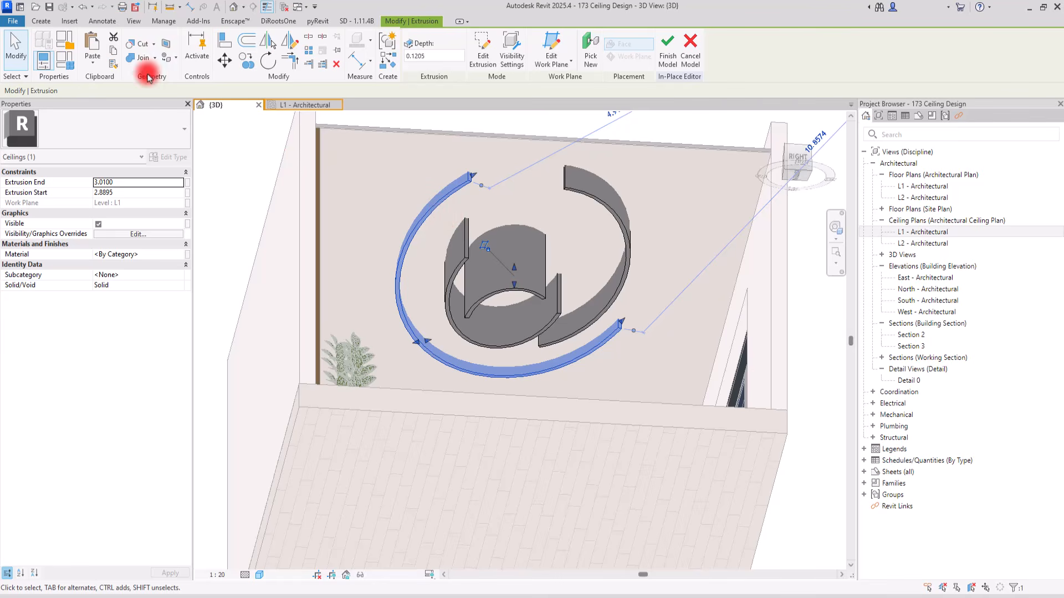
{"action": "left_click", "coordinate": [41, 22]}
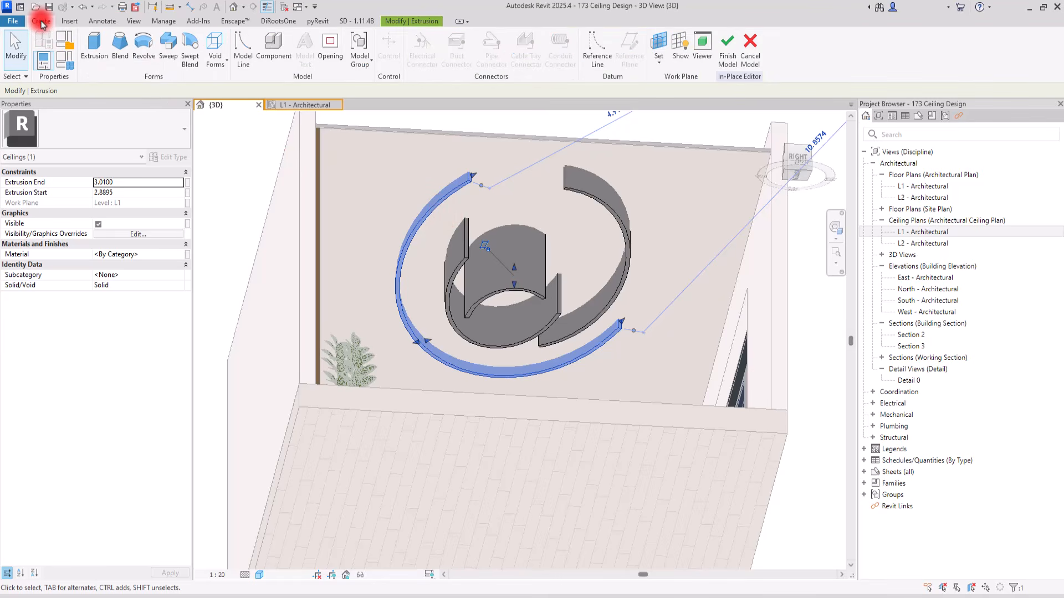
{"action": "left_click", "coordinate": [215, 52]}
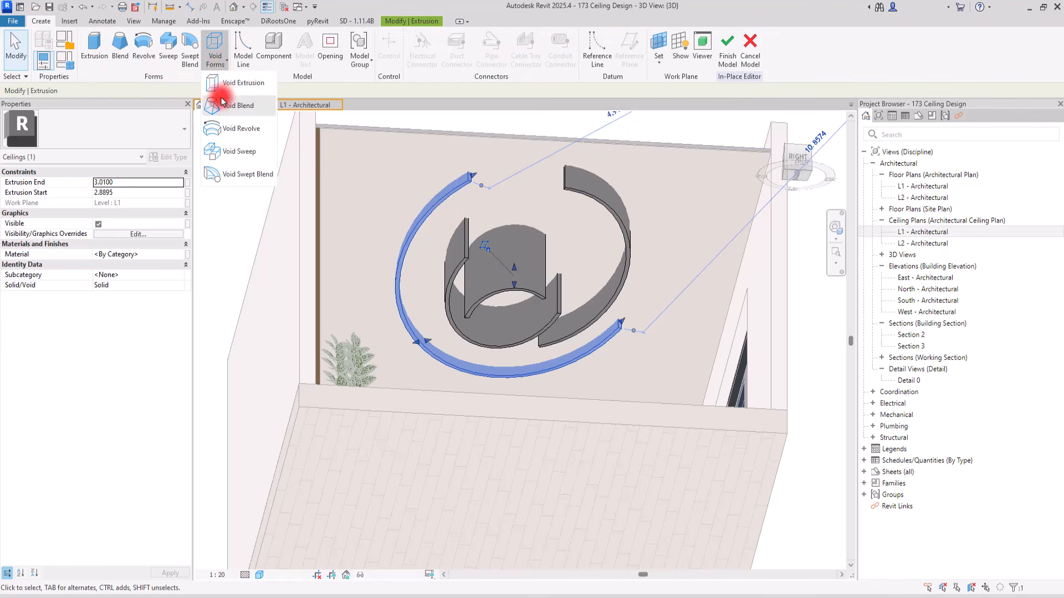
{"action": "left_click", "coordinate": [228, 84]}
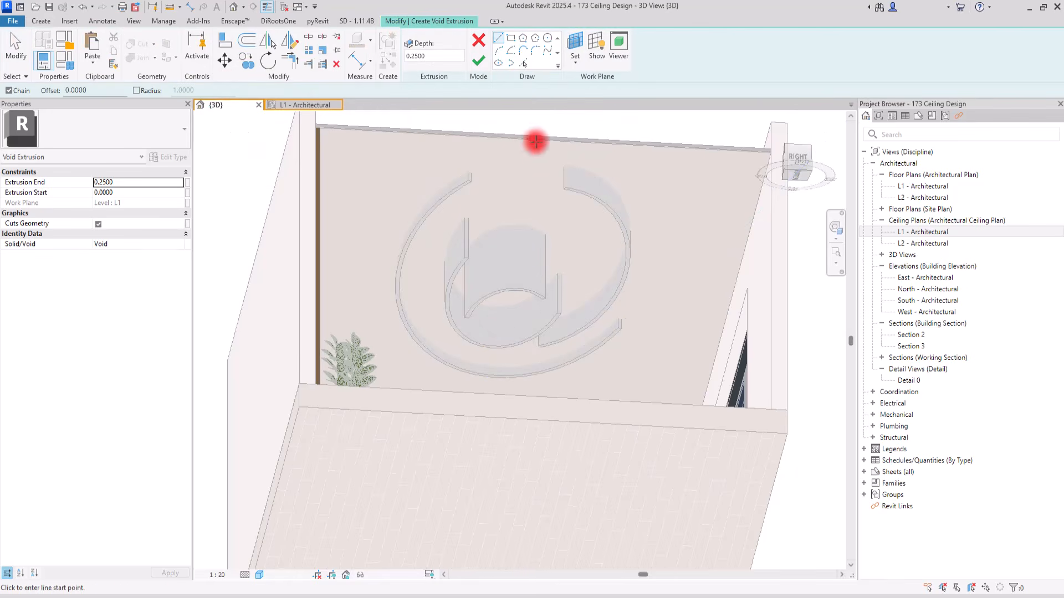
{"action": "left_click", "coordinate": [526, 64]}
{"action": "scroll", "coordinate": [442, 198], "scroll_direction": "up", "scroll_amount": 5}
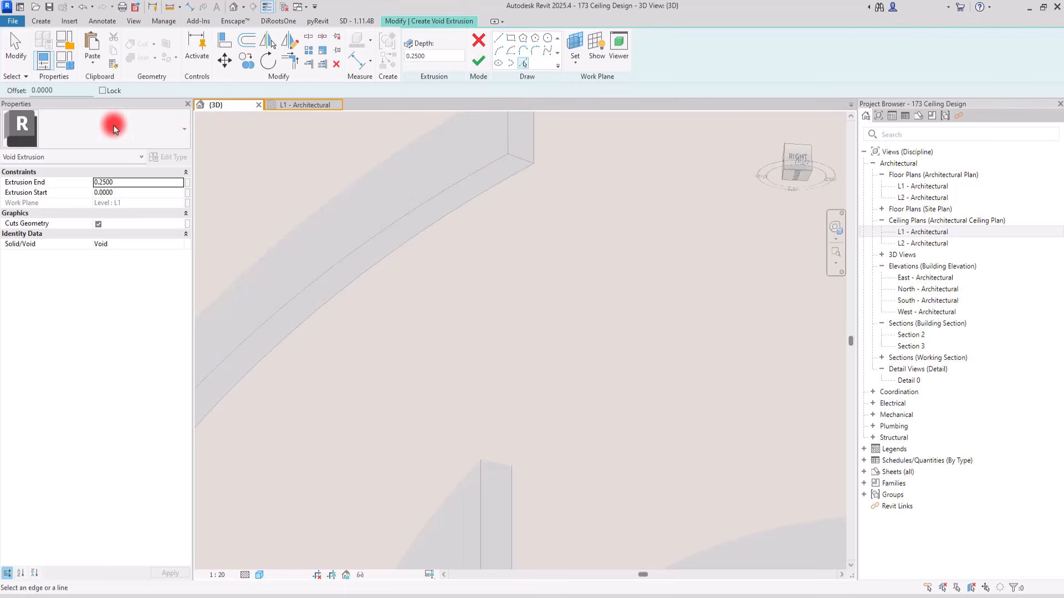
{"action": "left_click", "coordinate": [580, 68]}
{"action": "left_click", "coordinate": [598, 106]}
{"action": "left_click", "coordinate": [501, 159]}
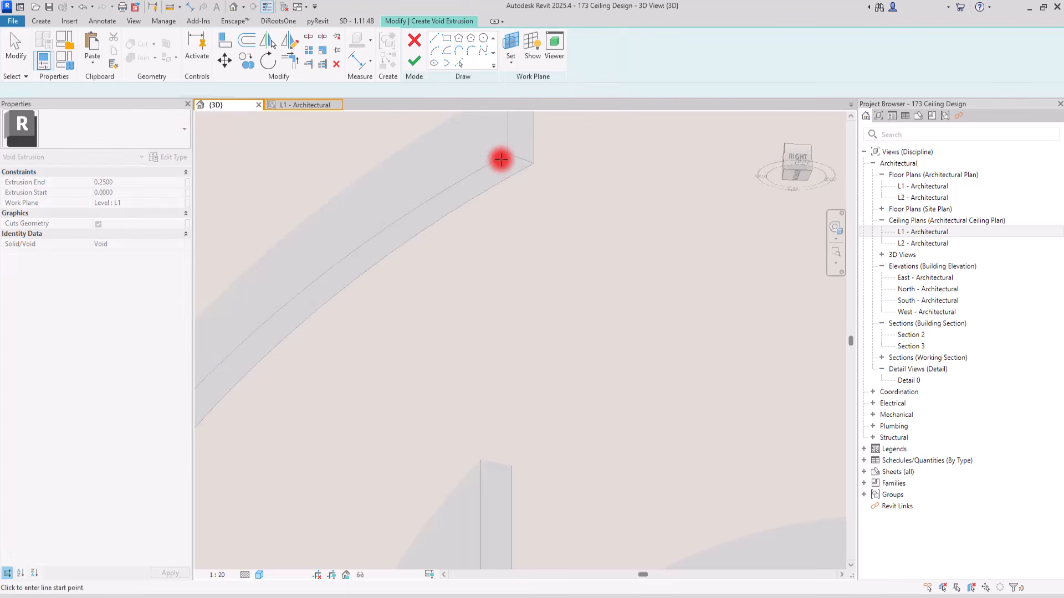
{"action": "left_click", "coordinate": [596, 56]}
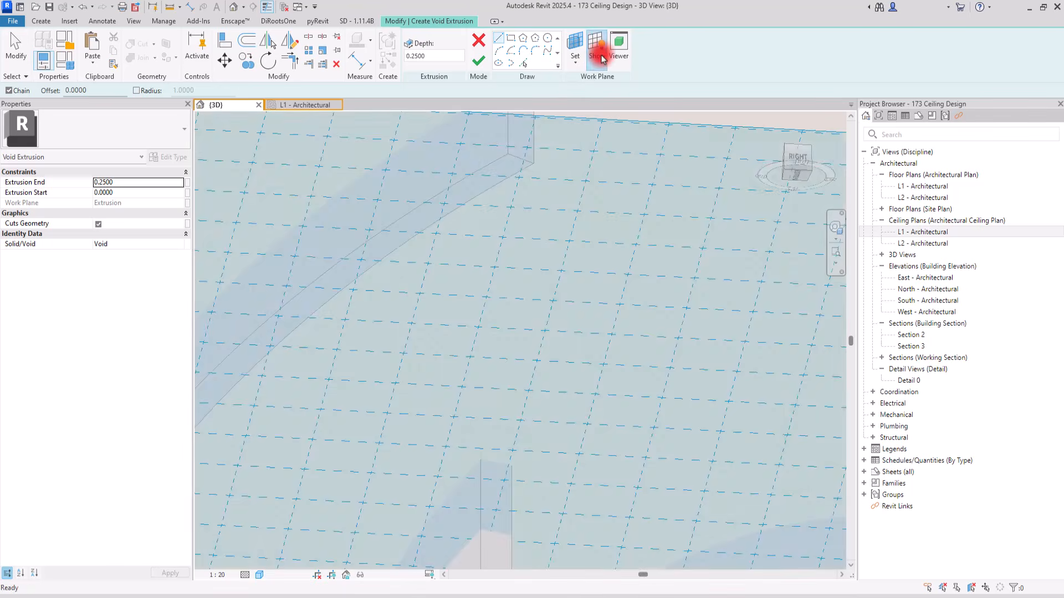
{"action": "left_click", "coordinate": [602, 58]}
Sketch the void outline by picking the curved and end edges of the outermost band's underside with a 0.01 offset
{"action": "key", "text": "p"}
{"action": "key", "text": "l"}
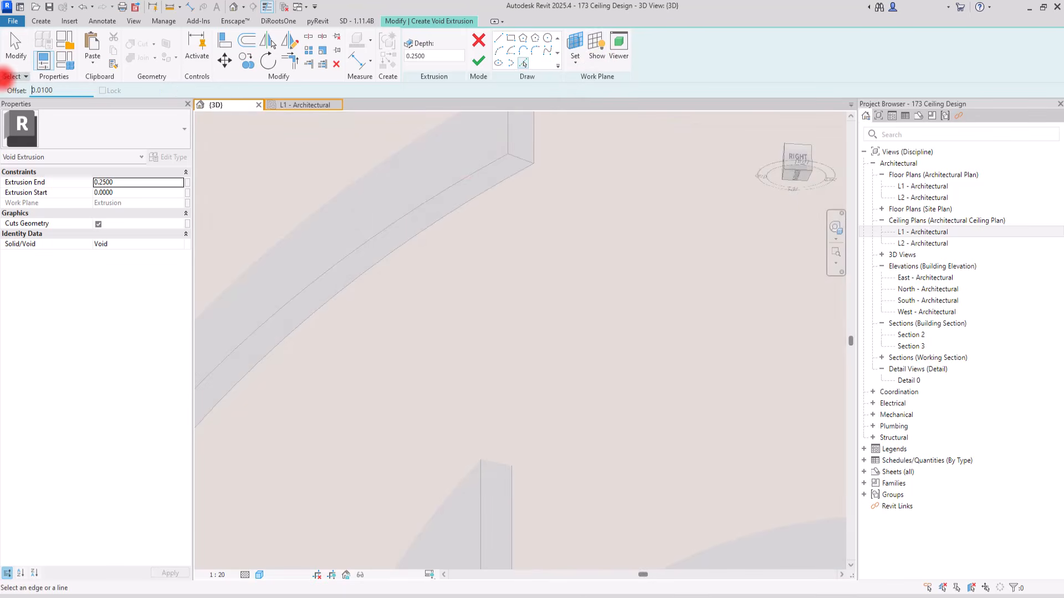
{"action": "left_click", "coordinate": [488, 183]}
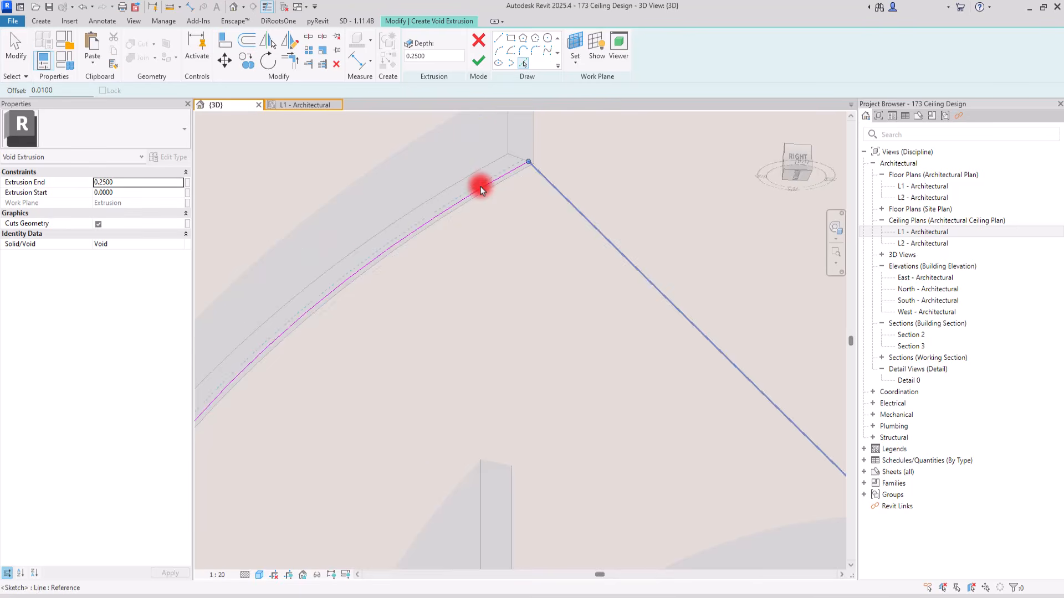
{"action": "left_click", "coordinate": [467, 182]}
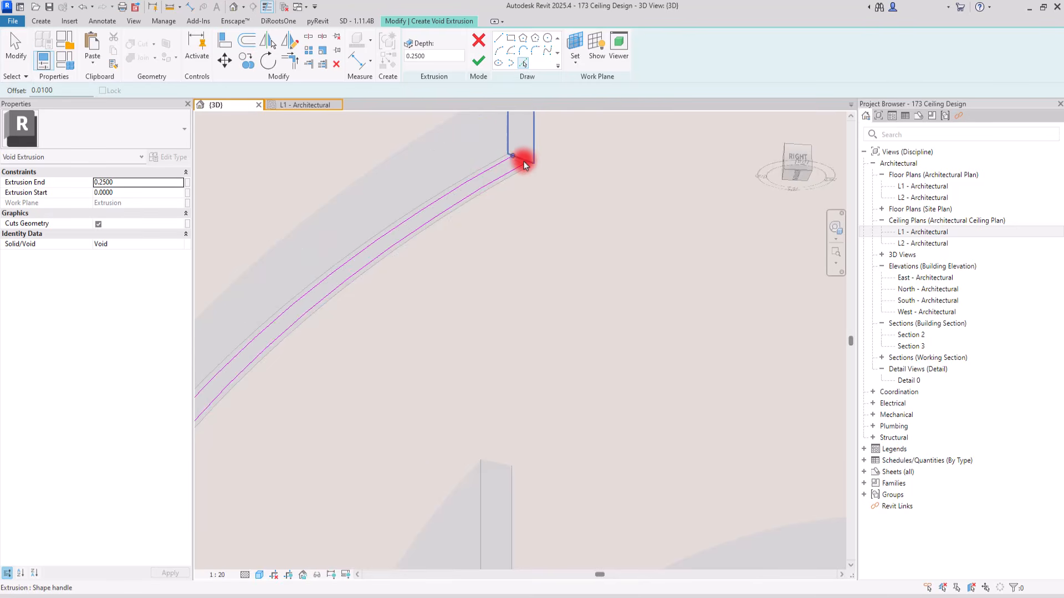
{"action": "scroll", "coordinate": [525, 164], "scroll_direction": "up", "scroll_amount": 2}
{"action": "scroll", "coordinate": [429, 214], "scroll_direction": "down", "scroll_amount": 8}
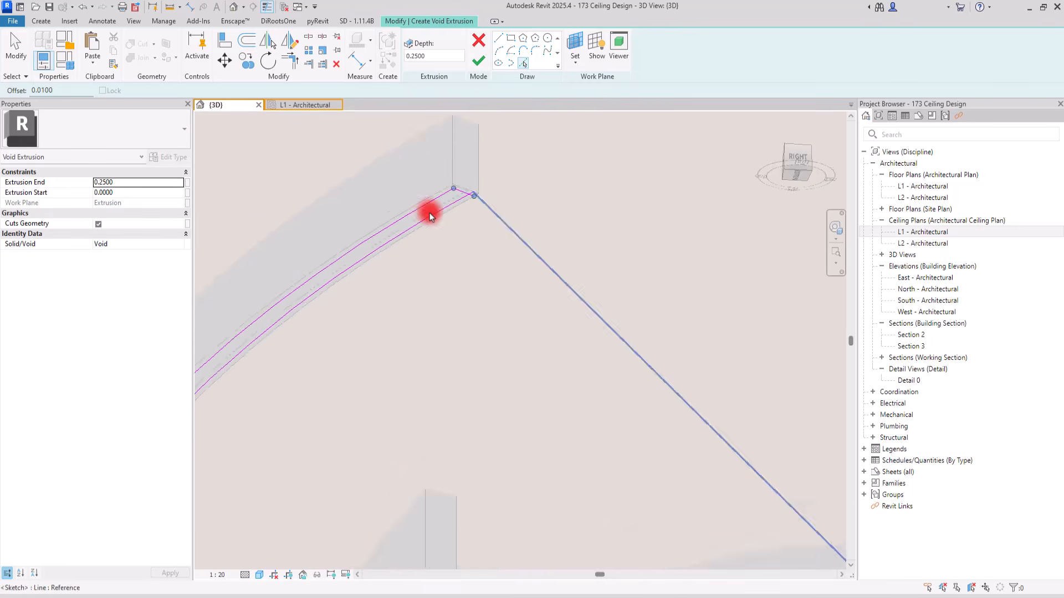
{"action": "scroll", "coordinate": [716, 493], "scroll_direction": "up", "scroll_amount": 2}
{"action": "scroll", "coordinate": [709, 401], "scroll_direction": "up", "scroll_amount": 2}
{"action": "scroll", "coordinate": [686, 301], "scroll_direction": "up", "scroll_amount": 3}
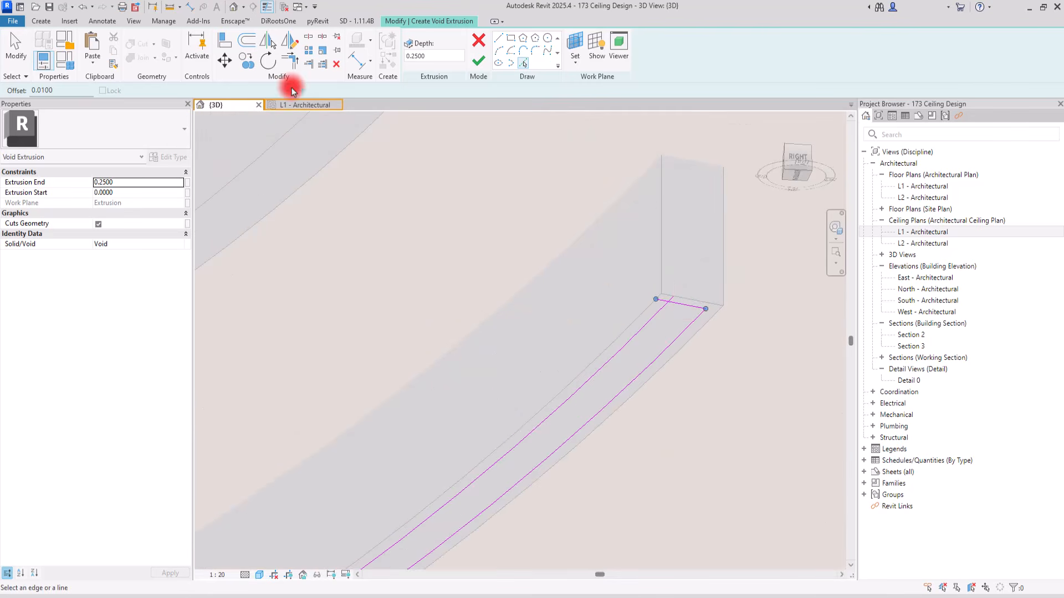
Join the end line and the two offset arcs into closed corners at the first end of the outermost band
{"action": "left_click", "coordinate": [289, 59]}
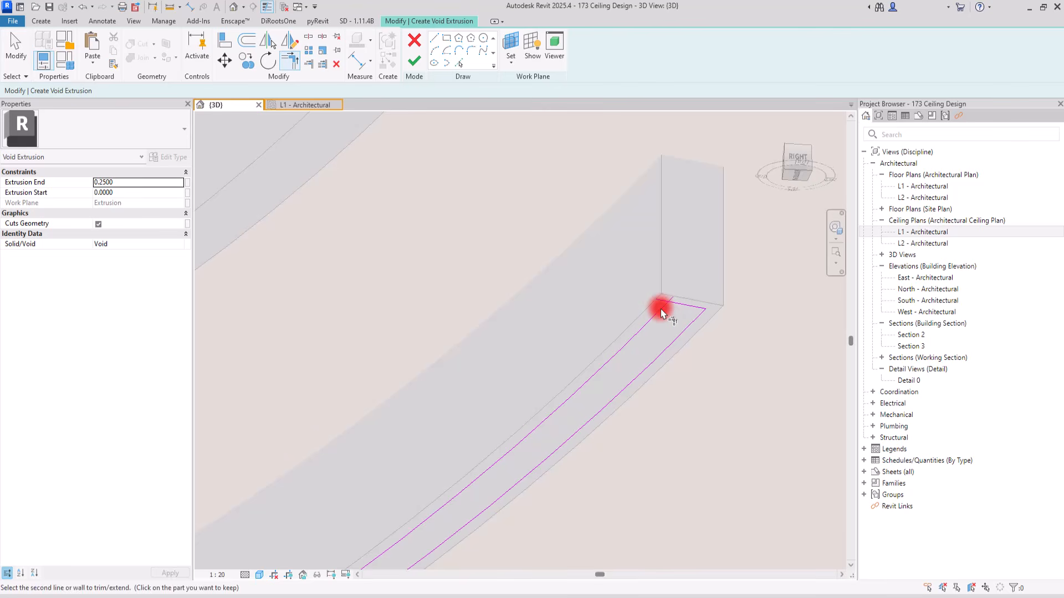
{"action": "key", "text": "Escape"}
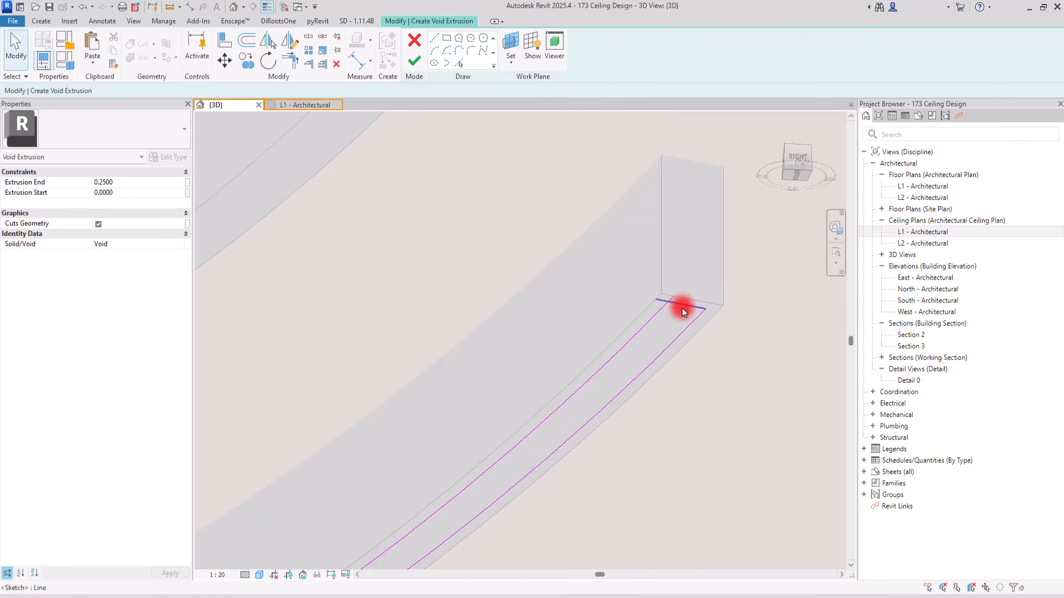
{"action": "scroll", "coordinate": [682, 307], "scroll_direction": "up", "scroll_amount": 2}
{"action": "left_click", "coordinate": [682, 300]}
{"action": "left_click_drag", "start_coordinate": [629, 293], "coordinate": [655, 296]}
{"action": "key", "text": "Escape"}
{"action": "left_click", "coordinate": [630, 317]}
{"action": "left_click", "coordinate": [695, 235]}
{"action": "scroll", "coordinate": [712, 373], "scroll_direction": "down", "scroll_amount": 6}
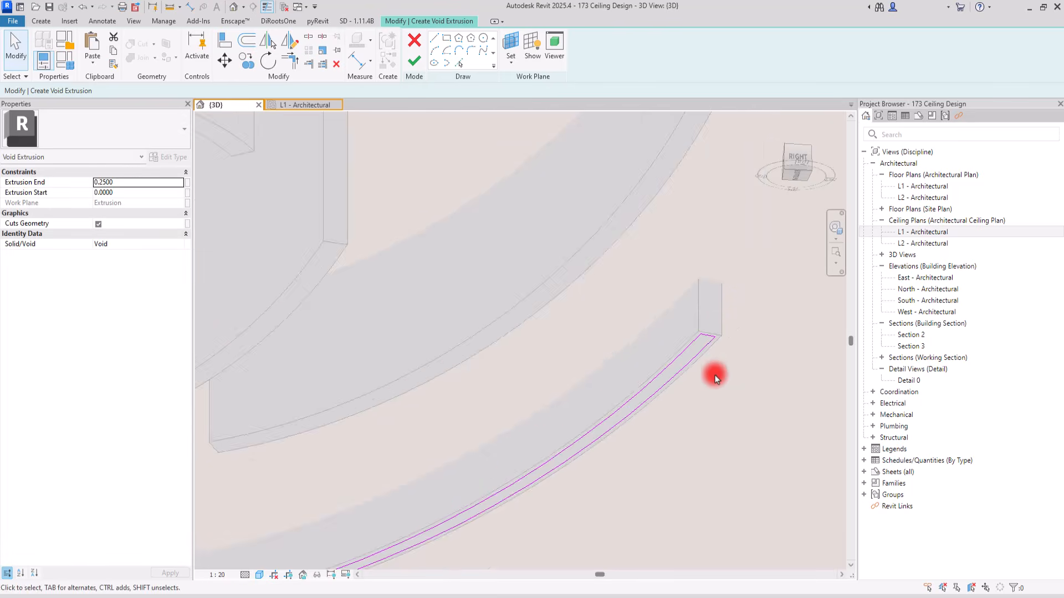
Close the sketch corners at the opposite end of the outermost band and finish the void extrusion's sketch
{"action": "middle_click_drag", "start_coordinate": [451, 264], "coordinate": [453, 334]}
{"action": "scroll", "coordinate": [377, 224], "scroll_direction": "up", "scroll_amount": 6}
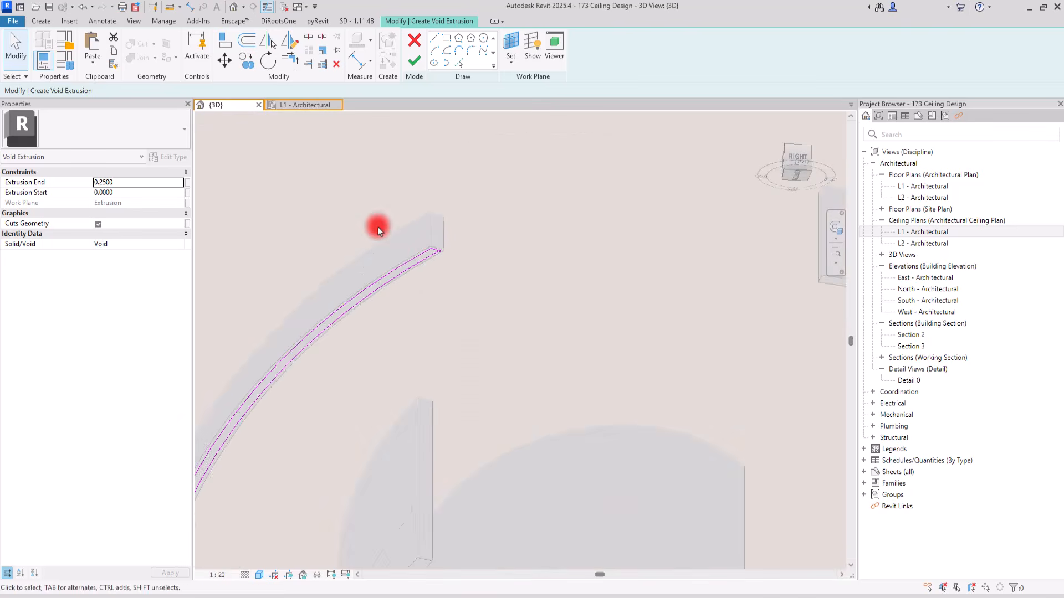
{"action": "left_click", "coordinate": [431, 249]}
{"action": "mouse_move", "coordinate": [479, 223]}
{"action": "left_mouse_down"}
{"action": "mouse_move", "coordinate": [460, 241]}
{"action": "mouse_move", "coordinate": [480, 244]}
{"action": "mouse_move", "coordinate": [457, 237]}
{"action": "left_mouse_up"}
{"action": "key", "text": "ctrl+z"}
{"action": "left_click", "coordinate": [445, 247]}
{"action": "key", "text": "ctrl+z"}
{"action": "left_click", "coordinate": [529, 257]}
{"action": "scroll", "coordinate": [513, 227], "scroll_direction": "down", "scroll_amount": 3}
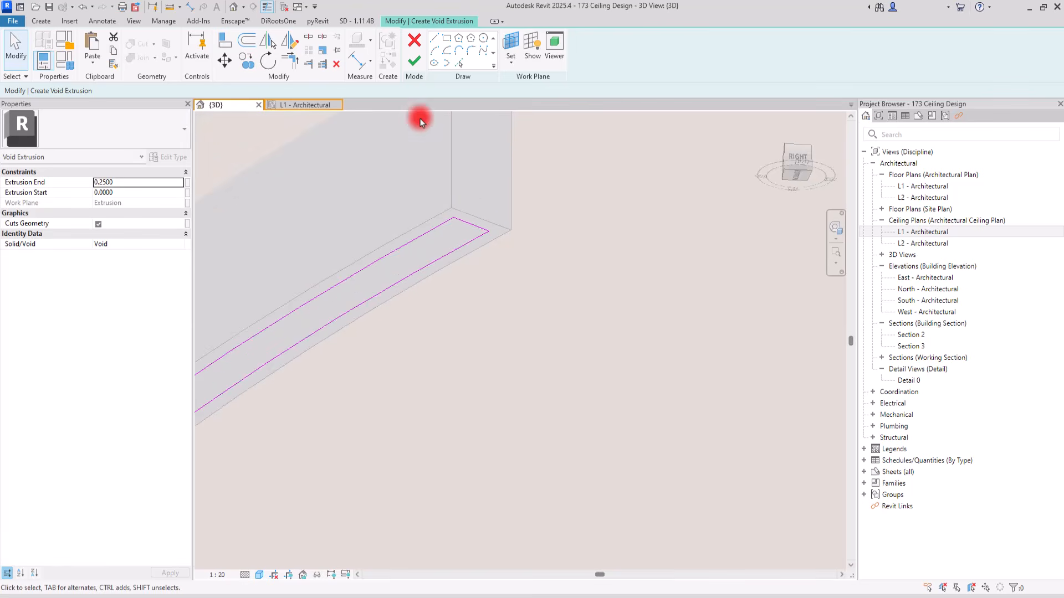
{"action": "left_click", "coordinate": [413, 60]}
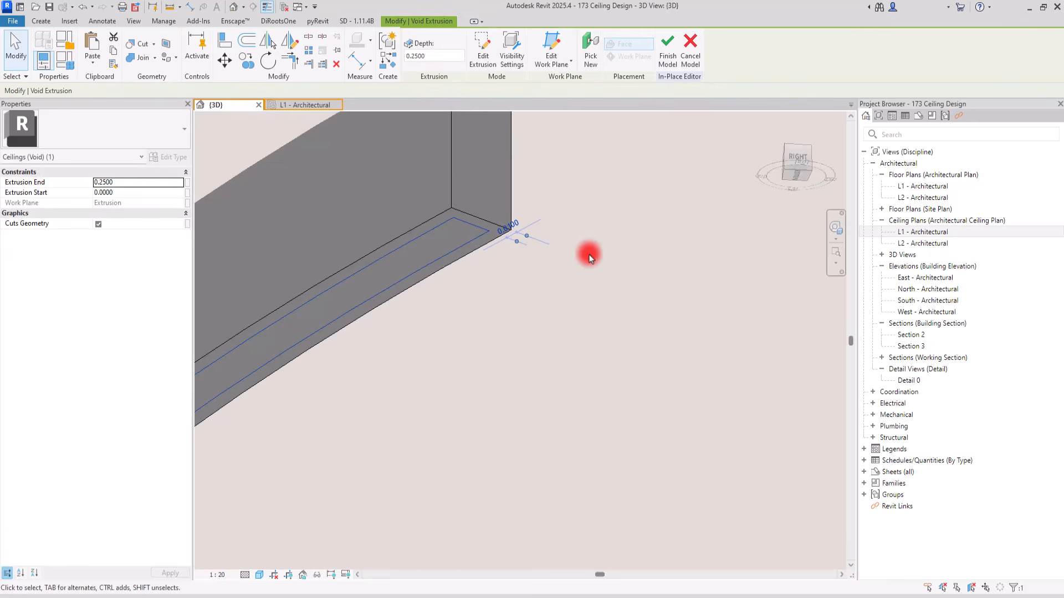
Select the void extrusion inside the outermost band and set its extrusion end to 0.03
{"action": "left_click", "coordinate": [531, 352]}
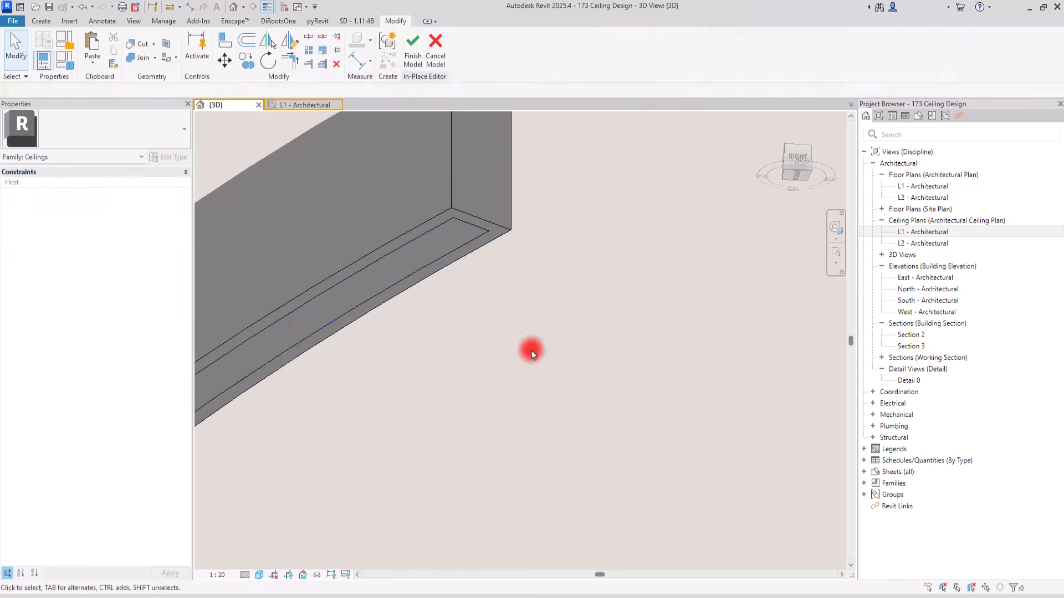
{"action": "left_click", "coordinate": [437, 263]}
{"action": "middle_click_drag", "start_coordinate": [439, 262], "coordinate": [439, 352]}
{"action": "scroll", "coordinate": [441, 252], "scroll_direction": "down", "scroll_amount": 3}
{"action": "scroll", "coordinate": [428, 310], "scroll_direction": "up", "scroll_amount": 3}
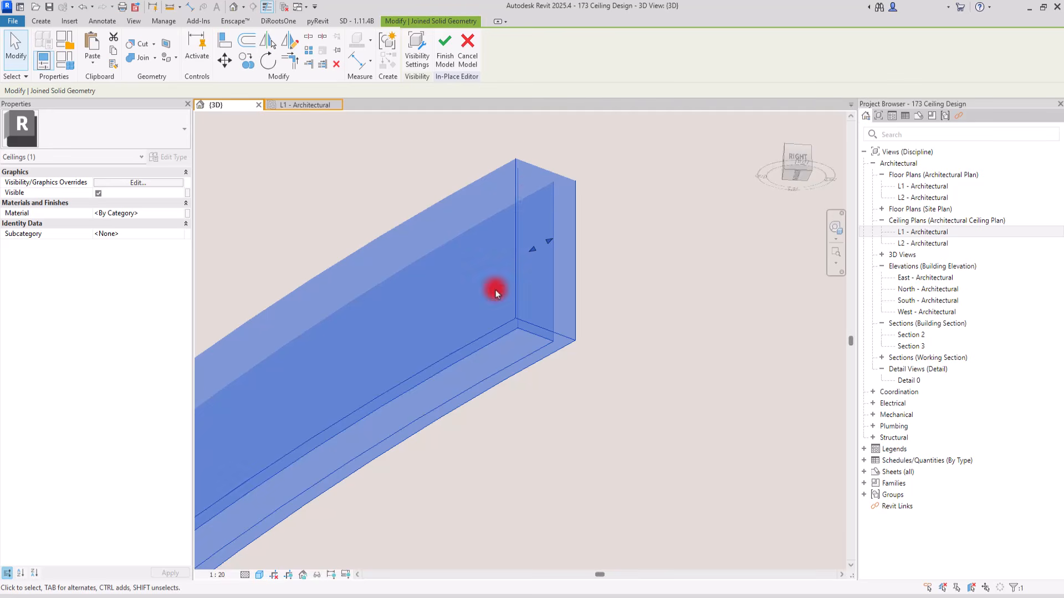
{"action": "key", "text": "Tab"}
{"action": "key", "text": "Tab"}
{"action": "key", "text": "Tab"}
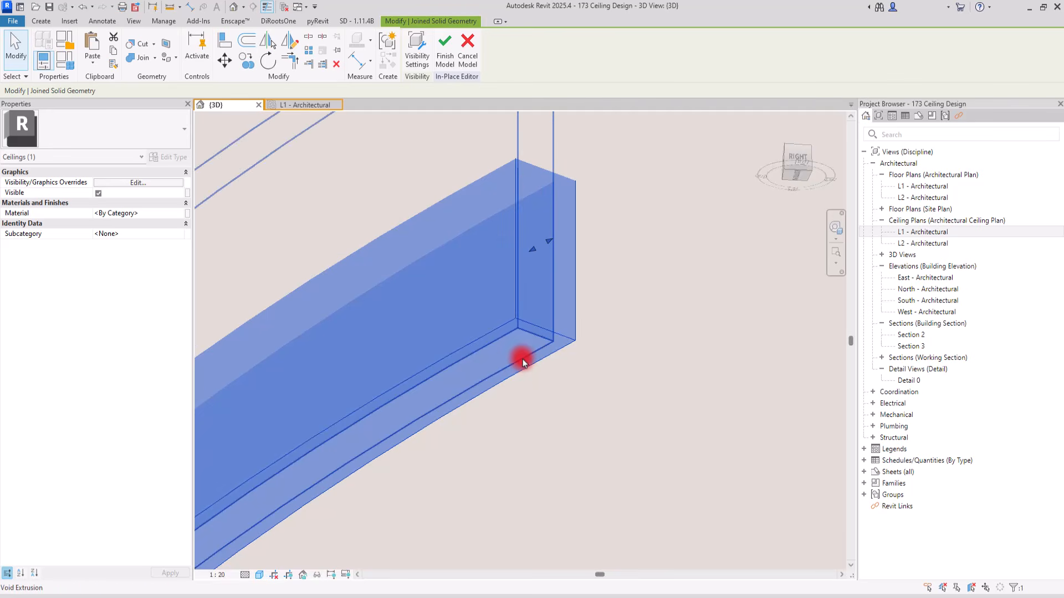
{"action": "left_click", "coordinate": [522, 360]}
{"action": "left_click", "coordinate": [97, 193]}
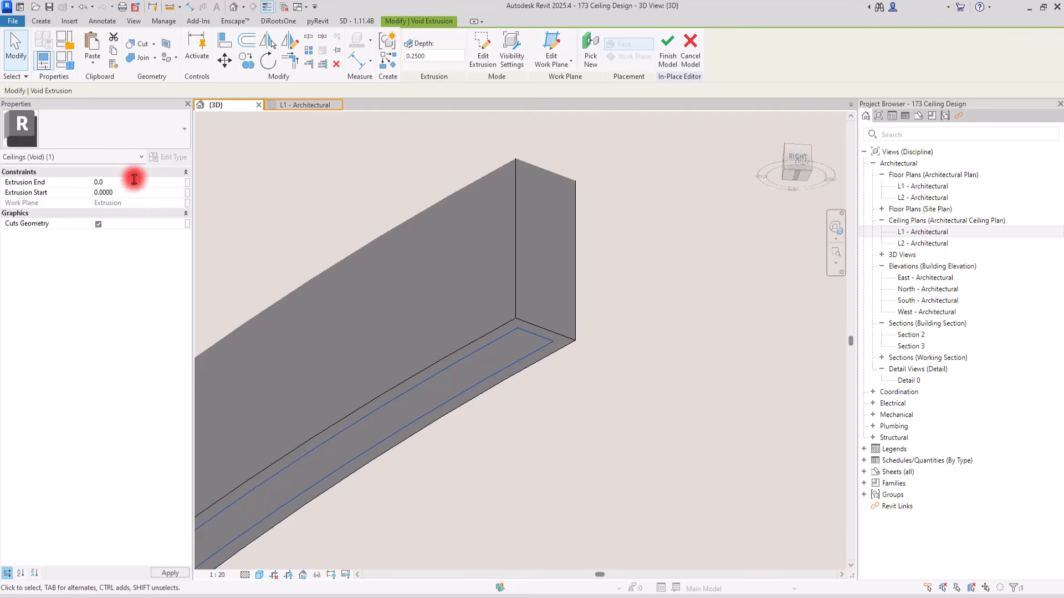
{"action": "left_click", "coordinate": [552, 405]}
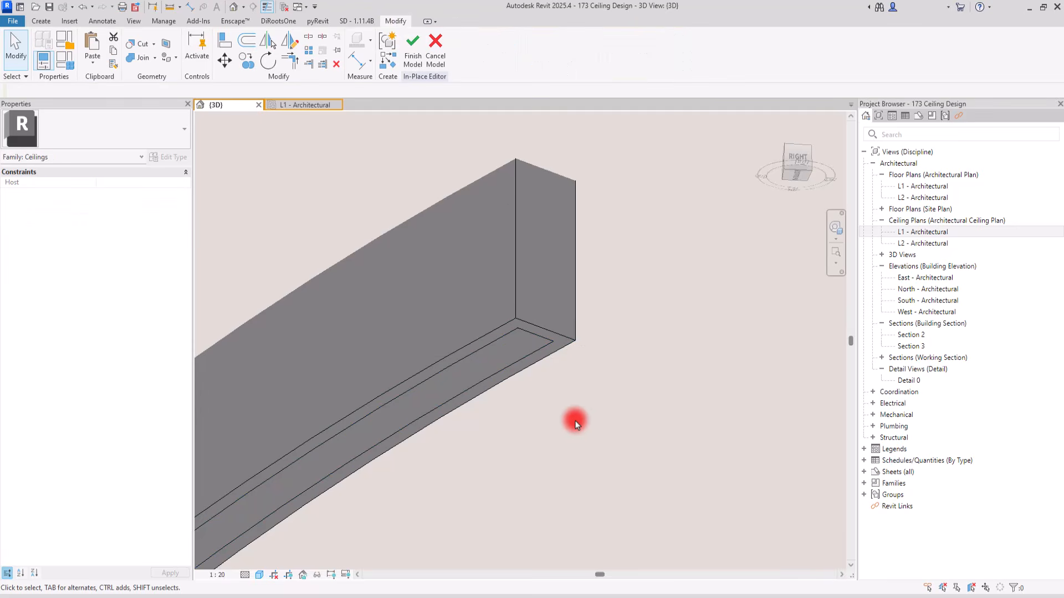
Set the extrusion end of the outermost band's void extrusion to 0.02
{"action": "mouse_move", "coordinate": [577, 455]}
{"action": "middle_mouse_down", "text": "shift"}
{"action": "mouse_move", "coordinate": [572, 433]}
{"action": "mouse_move", "coordinate": [575, 447]}
{"action": "middle_mouse_up", "text": "shift"}
{"action": "left_click", "coordinate": [449, 255]}
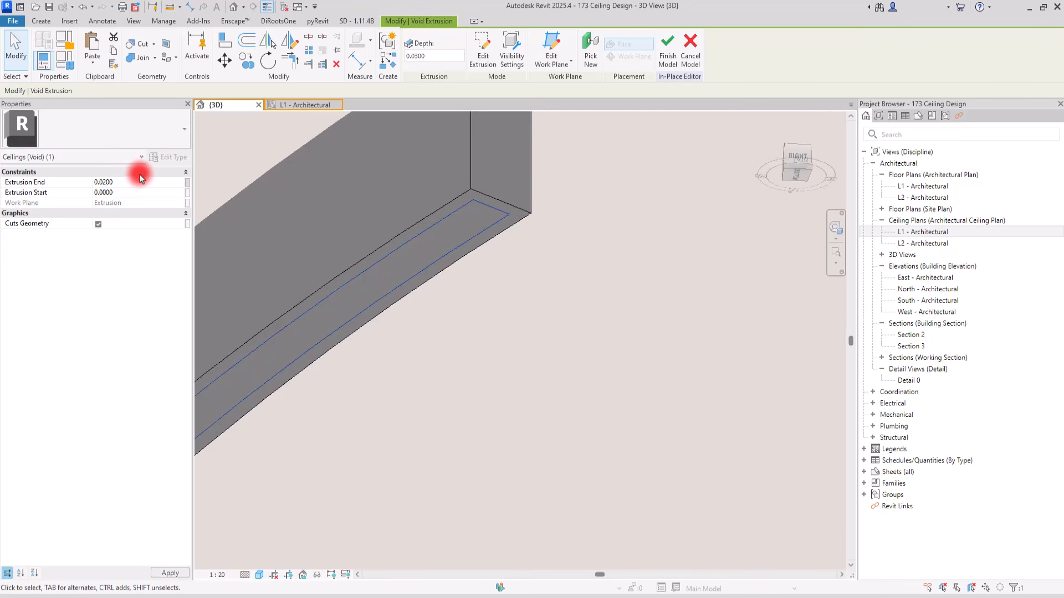
{"action": "left_click", "coordinate": [536, 368]}
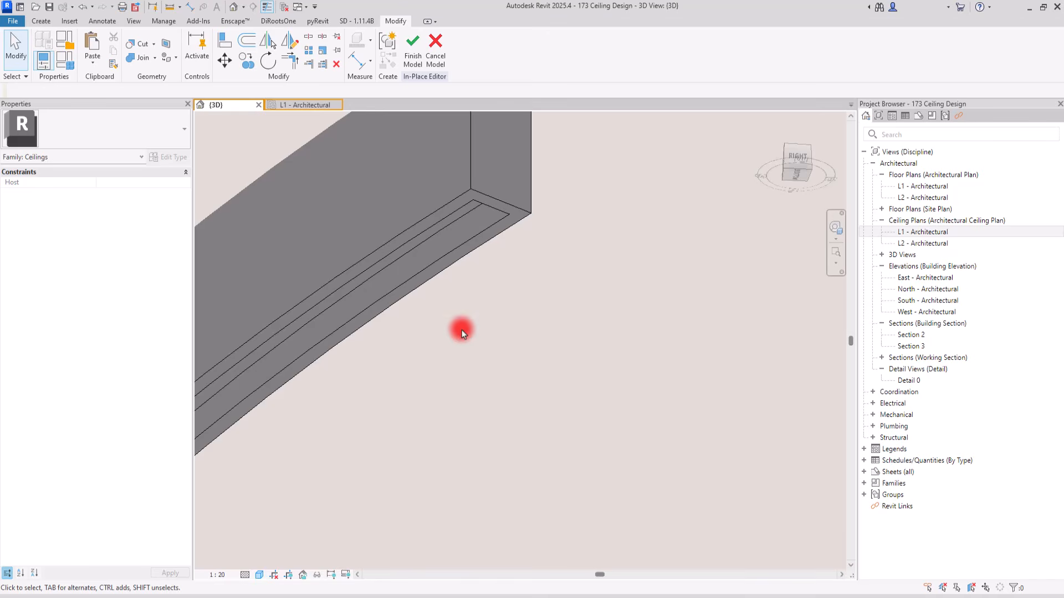
Examine the groove cut into the outermost band's underside from below, with the band highlighted
{"action": "left_click", "coordinate": [458, 268]}
{"action": "middle_click_drag", "start_coordinate": [458, 268], "coordinate": [768, 336], "text": "shift"}
{"action": "middle_click_drag", "start_coordinate": [343, 347], "coordinate": [423, 563]}
{"action": "middle_click_drag", "start_coordinate": [396, 250], "coordinate": [429, 546]}
{"action": "middle_click_drag", "start_coordinate": [478, 305], "coordinate": [308, 566]}
{"action": "middle_click_drag", "start_coordinate": [582, 284], "coordinate": [317, 530]}
{"action": "middle_click_drag", "start_coordinate": [589, 194], "coordinate": [391, 469]}
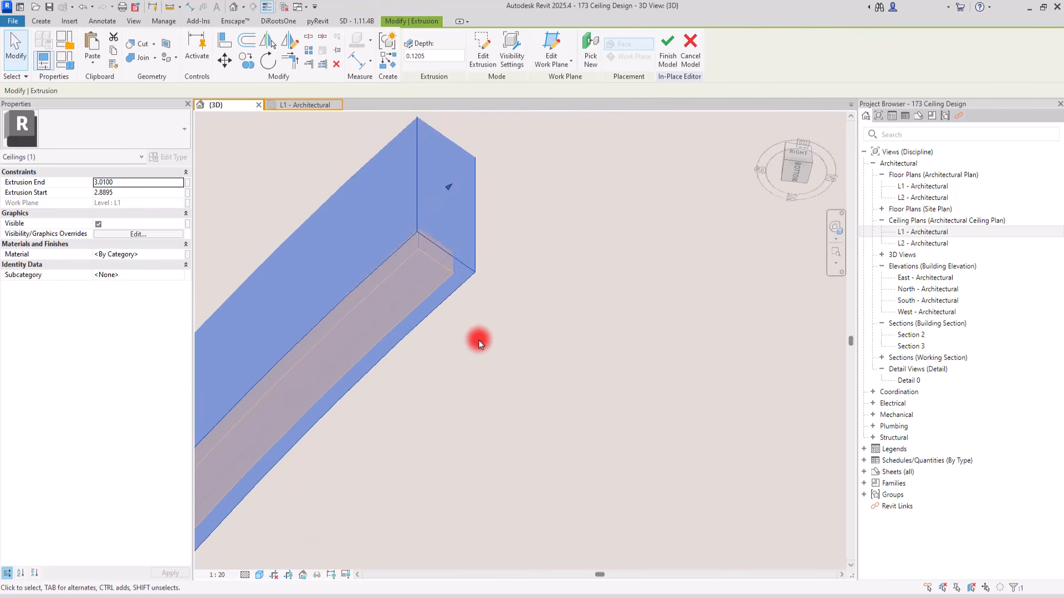
{"action": "left_click", "coordinate": [478, 340]}
{"action": "scroll", "coordinate": [420, 230], "scroll_direction": "down", "scroll_amount": 6}
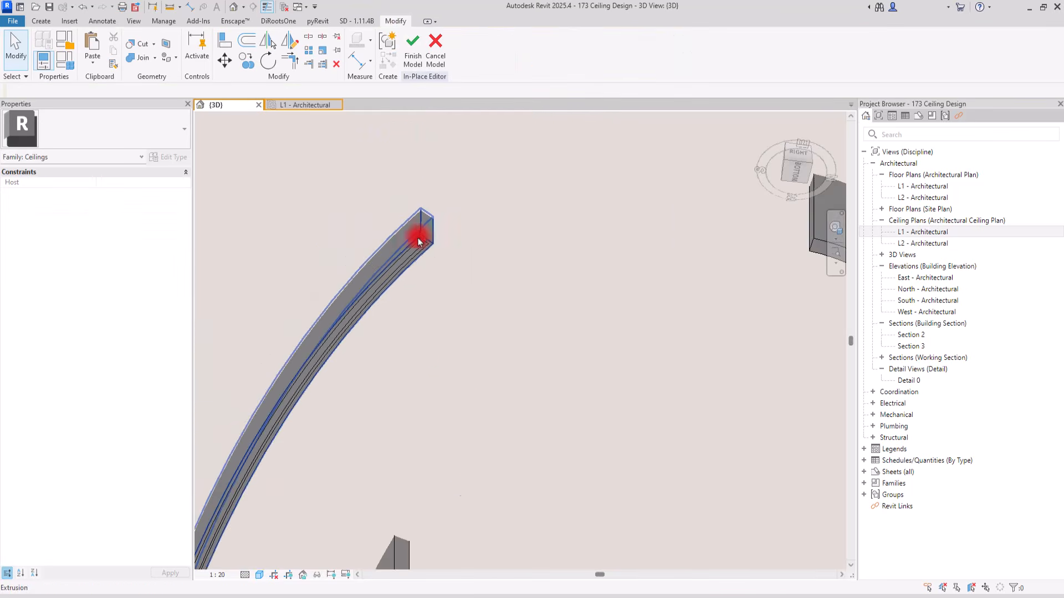
Start another void extrusion for the next arc band's groove and set its work plane by picking a plane
{"action": "middle_click_drag", "start_coordinate": [387, 306], "coordinate": [483, 317], "text": "shift"}
{"action": "scroll", "coordinate": [543, 205], "scroll_direction": "down", "scroll_amount": 3}
{"action": "middle_click_drag", "start_coordinate": [541, 197], "coordinate": [541, 227], "text": "shift"}
{"action": "left_click", "coordinate": [41, 21]}
{"action": "left_click", "coordinate": [215, 56]}
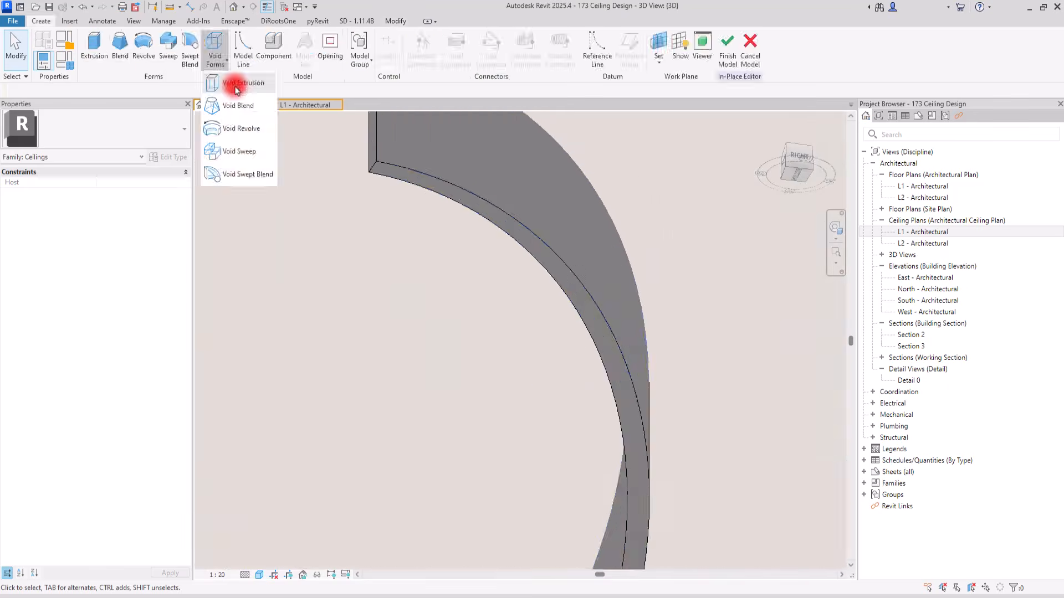
{"action": "left_click", "coordinate": [235, 89]}
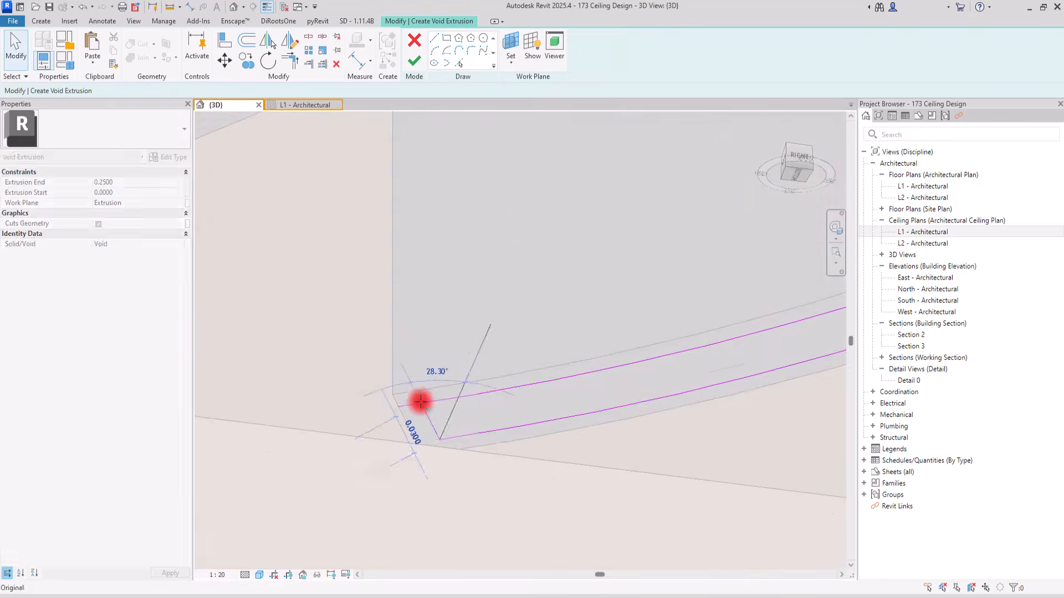
{"action": "left_click_drag", "start_coordinate": [399, 399], "coordinate": [440, 351]}
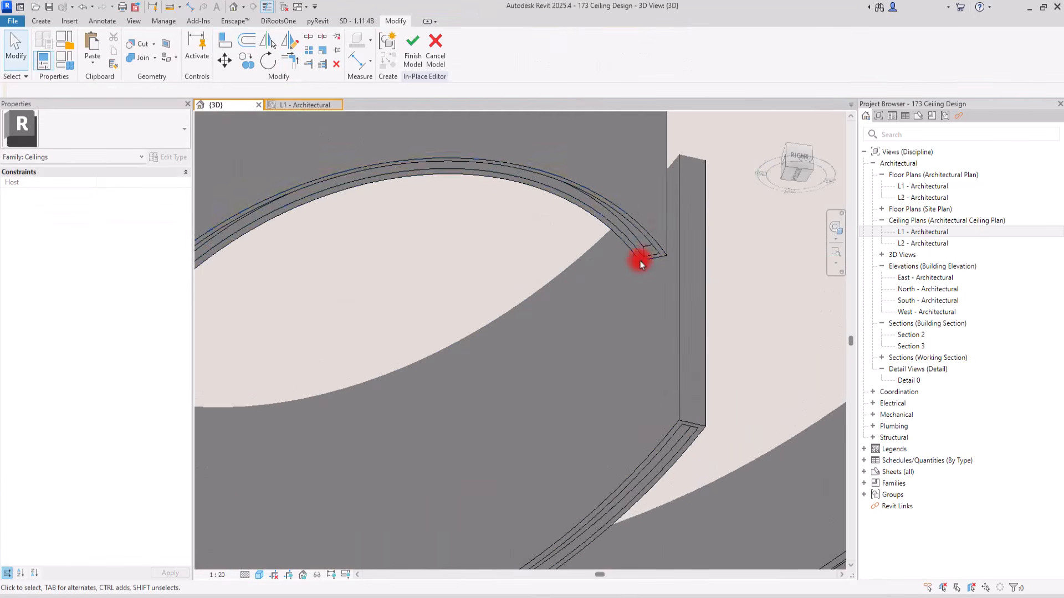
Examine the grooves along the undersides of all the arc bands
{"action": "scroll", "coordinate": [636, 255], "scroll_direction": "up", "scroll_amount": 3}
{"action": "scroll", "coordinate": [642, 248], "scroll_direction": "down", "scroll_amount": 3}
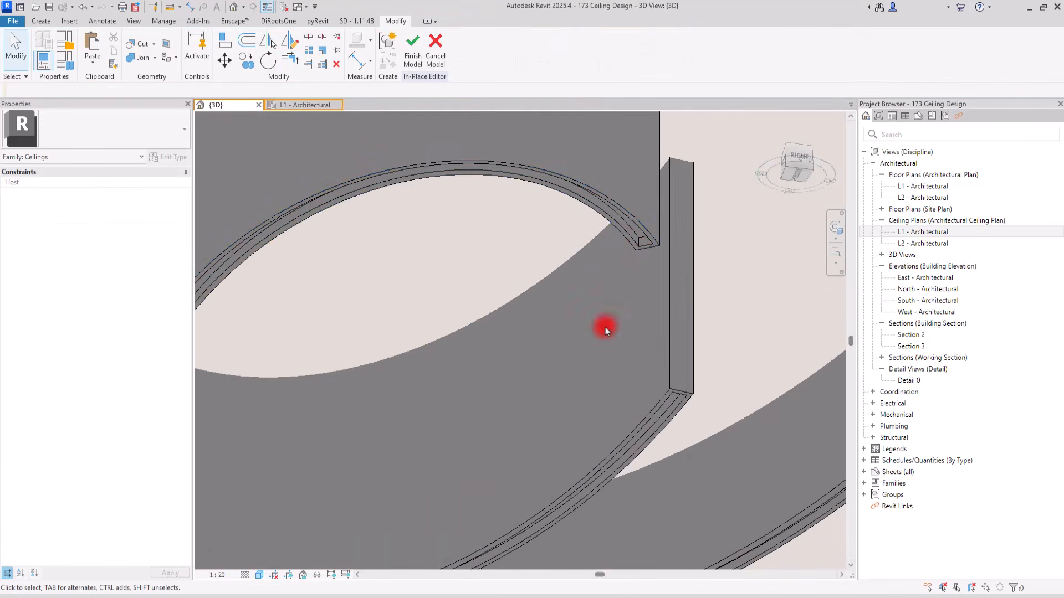
{"action": "scroll", "coordinate": [681, 283], "scroll_direction": "up", "scroll_amount": 3}
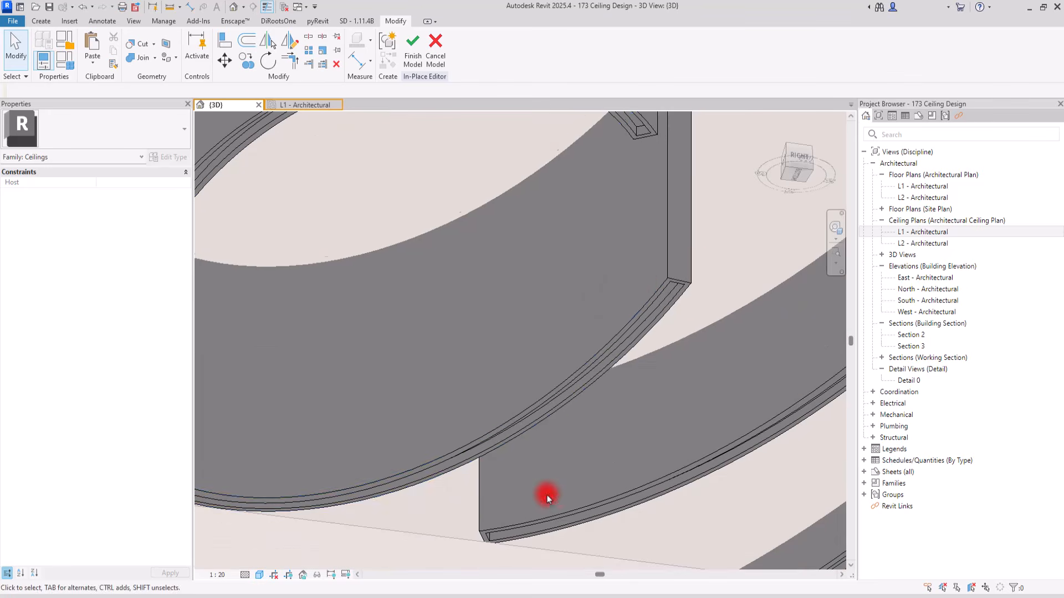
{"action": "middle_click_drag", "start_coordinate": [526, 509], "coordinate": [525, 407]}
{"action": "scroll", "coordinate": [520, 389], "scroll_direction": "down", "scroll_amount": 2}
{"action": "scroll", "coordinate": [521, 392], "scroll_direction": "down", "scroll_amount": 4}
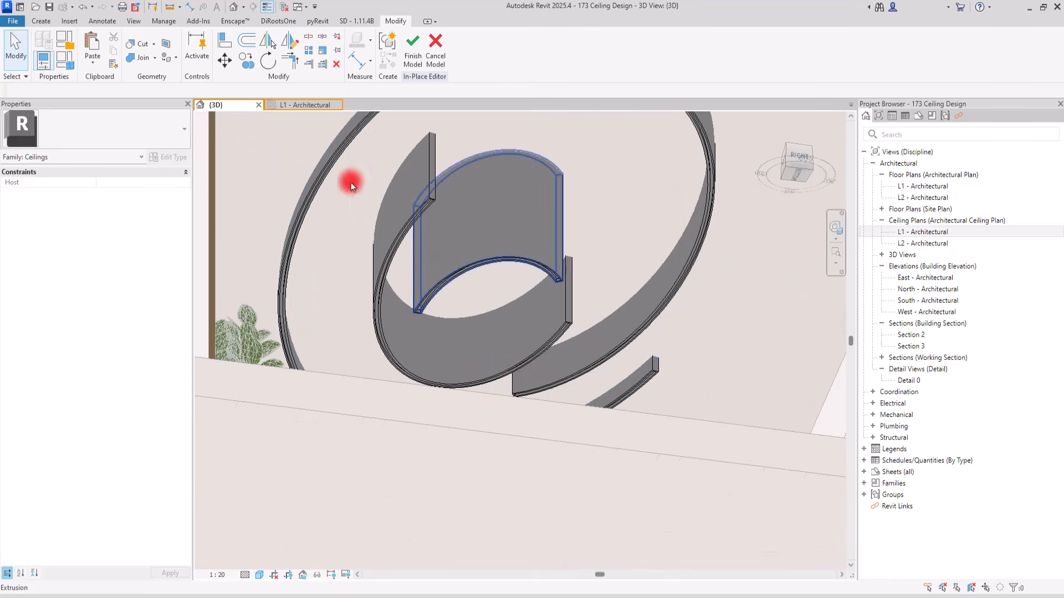
Associate the material of all four arc band extrusions with a new type-based family parameter named Material
{"action": "left_click", "coordinate": [430, 172]}
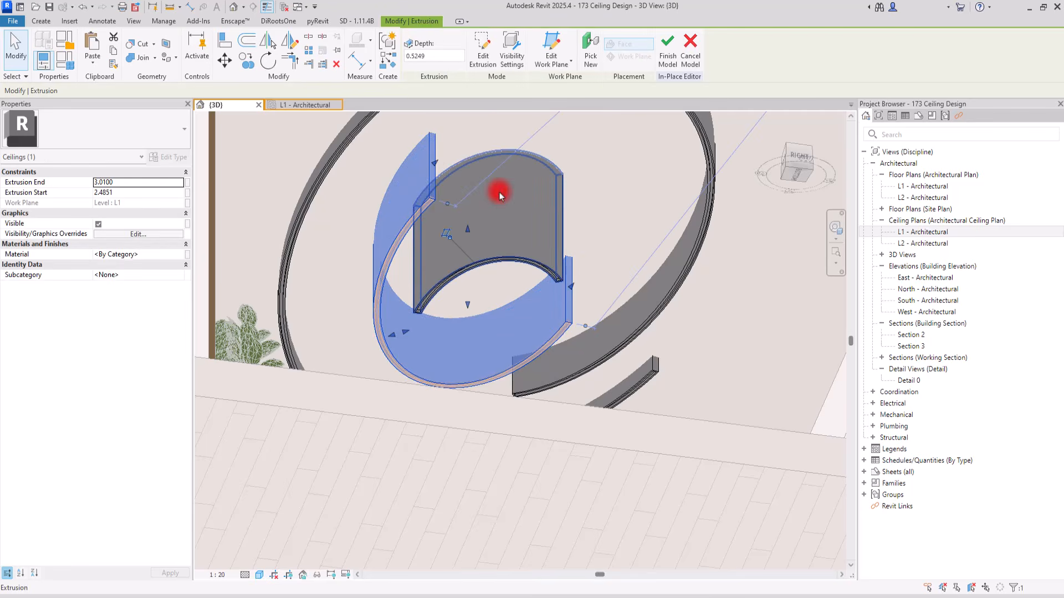
{"action": "left_click", "coordinate": [563, 198], "text": "ctrl"}
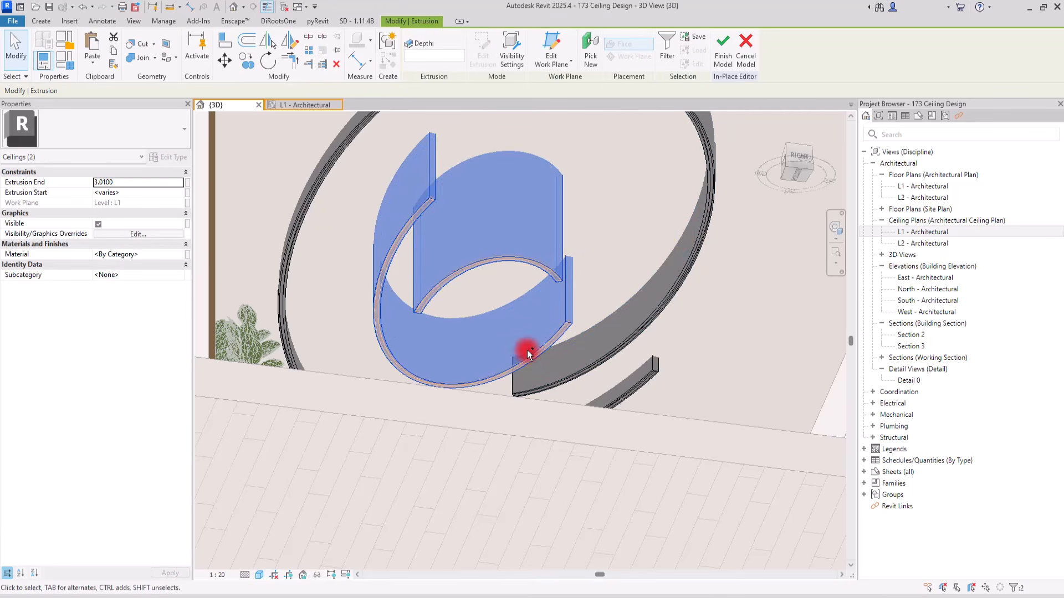
{"action": "left_click", "coordinate": [514, 379], "text": "ctrl"}
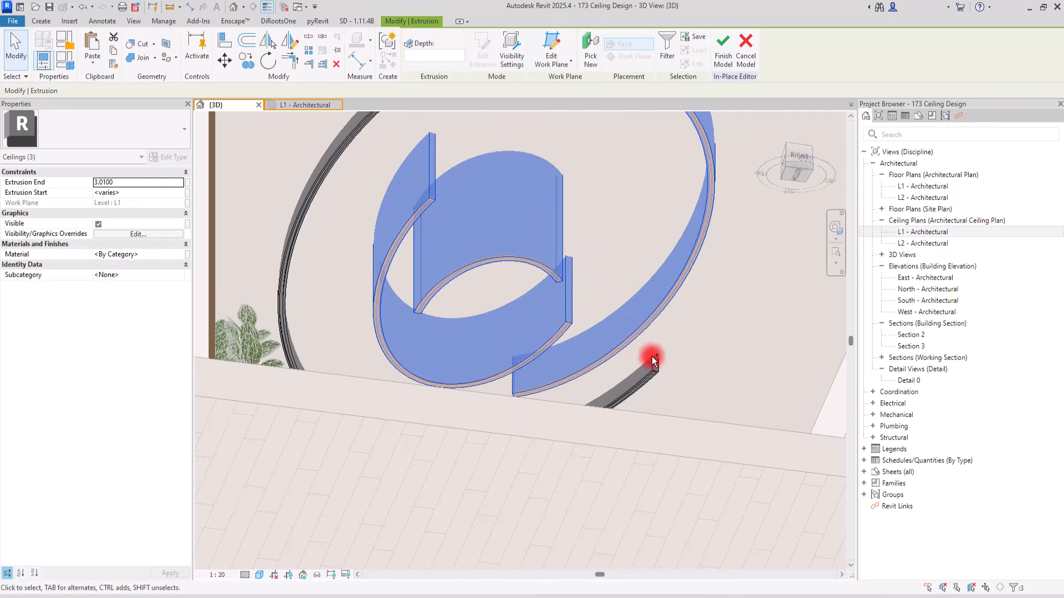
{"action": "left_click", "coordinate": [652, 360], "text": "ctrl"}
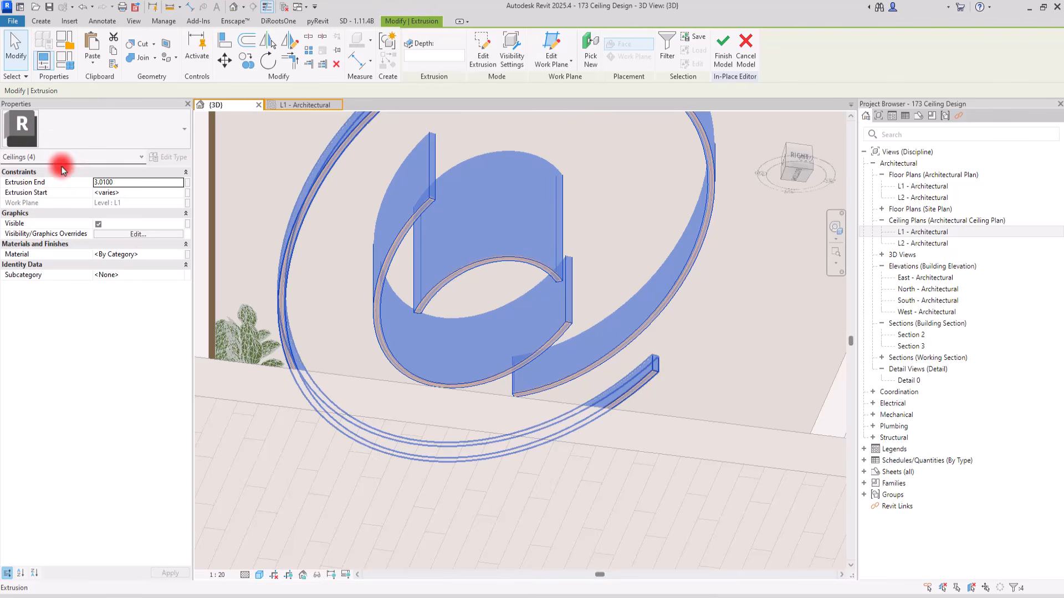
{"action": "left_click", "coordinate": [186, 256]}
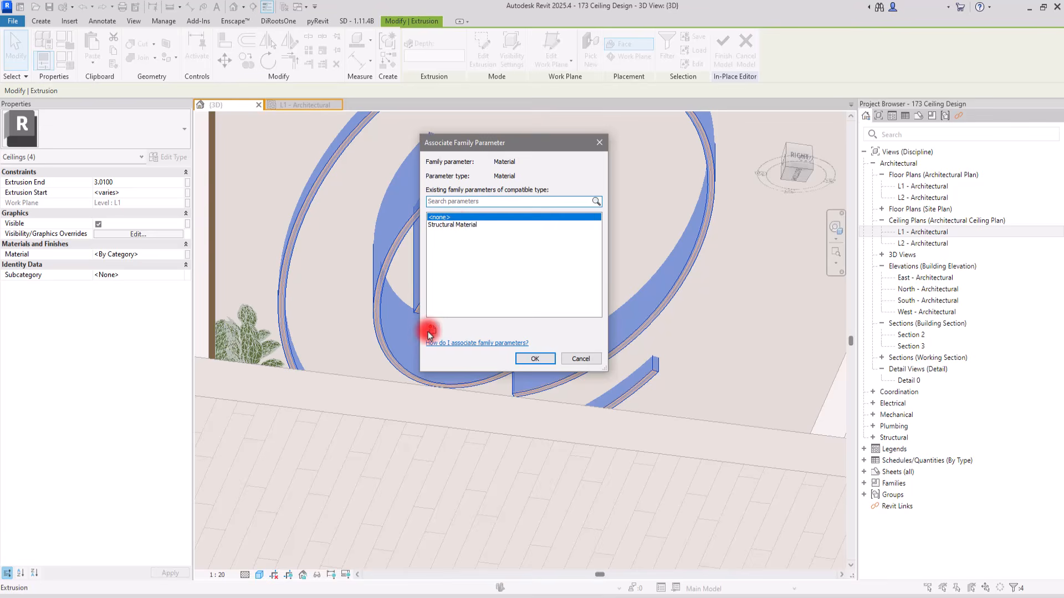
{"action": "left_click", "coordinate": [430, 333]}
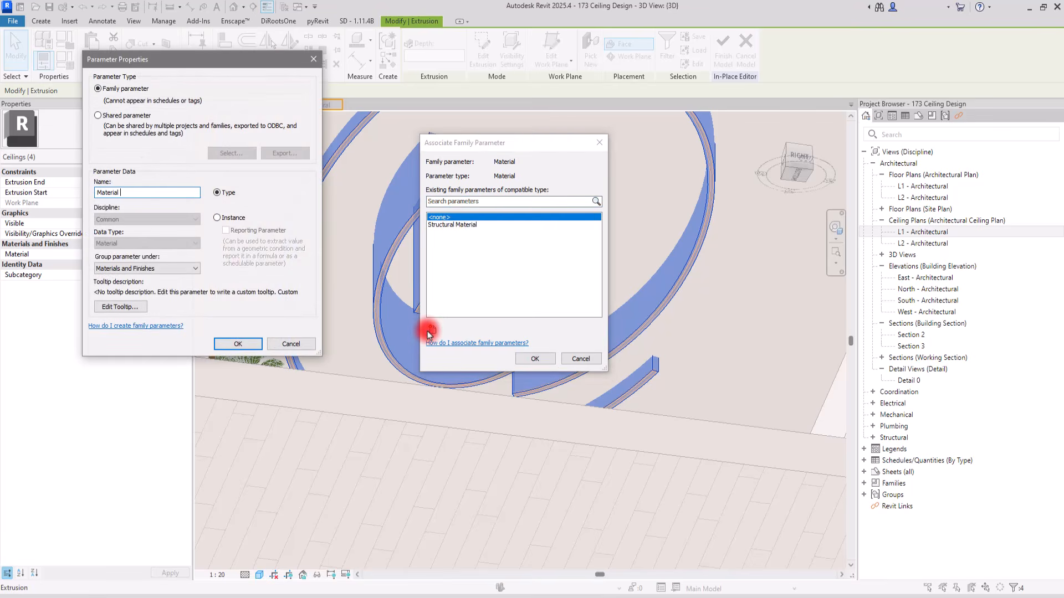
{"action": "key", "text": "Return"}
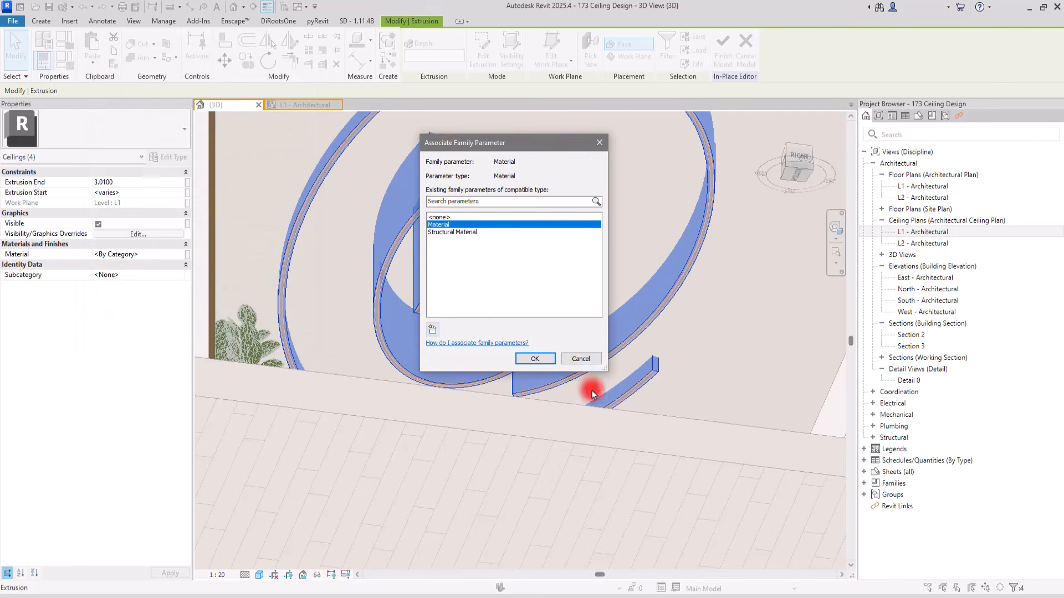
{"action": "left_click", "coordinate": [535, 359]}
{"action": "left_click", "coordinate": [612, 199]}
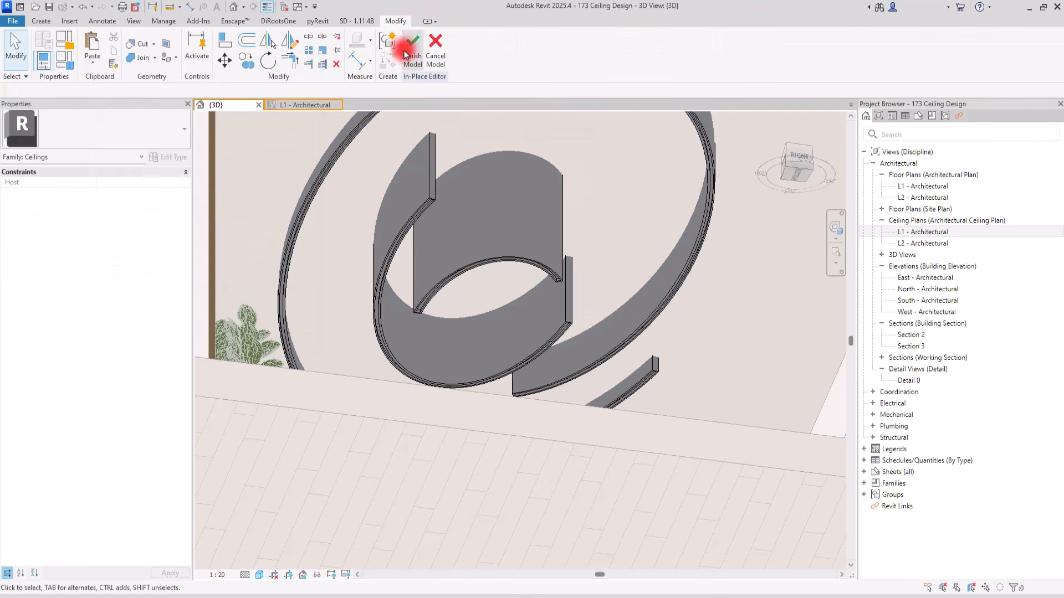
Finish the in-place ceiling model and bring the whole room into view
{"action": "left_click", "coordinate": [416, 50]}
{"action": "scroll", "coordinate": [518, 281], "scroll_direction": "down", "scroll_amount": 4}
{"action": "middle_click_drag", "start_coordinate": [551, 232], "coordinate": [559, 338], "text": "shift"}
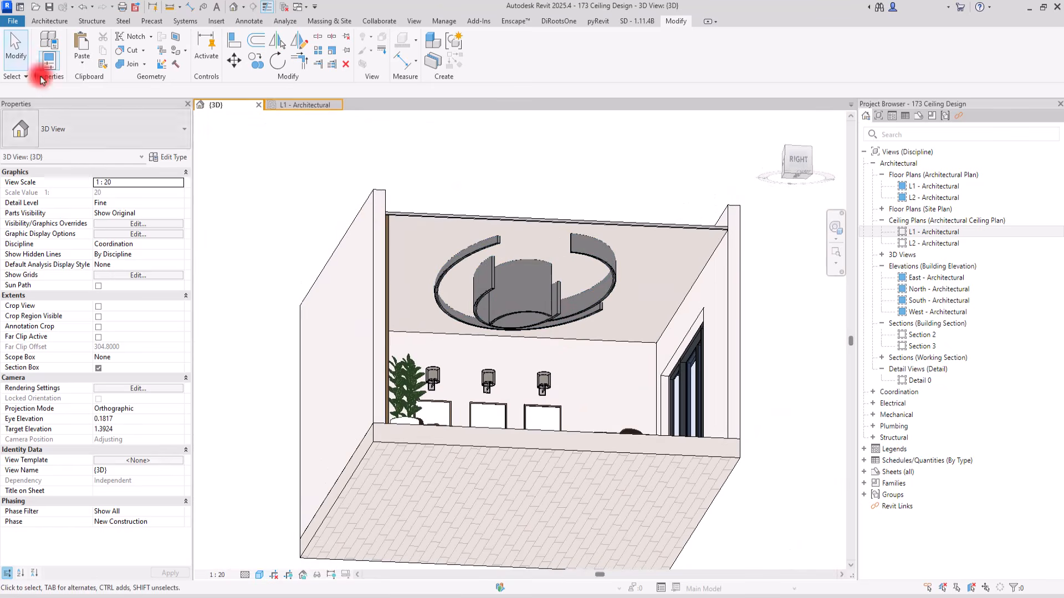
Create a new in-place model in the Generic Models category with the default name and start a solid extrusion
{"action": "left_click", "coordinate": [49, 21]}
{"action": "left_click", "coordinate": [132, 56]}
{"action": "left_click", "coordinate": [143, 99]}
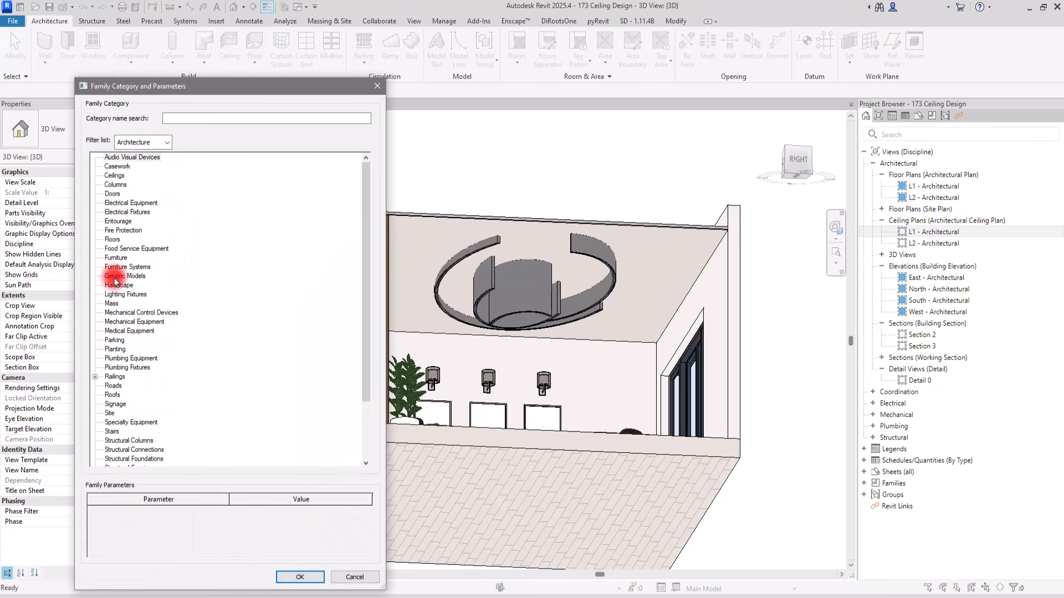
{"action": "left_click", "coordinate": [296, 577]}
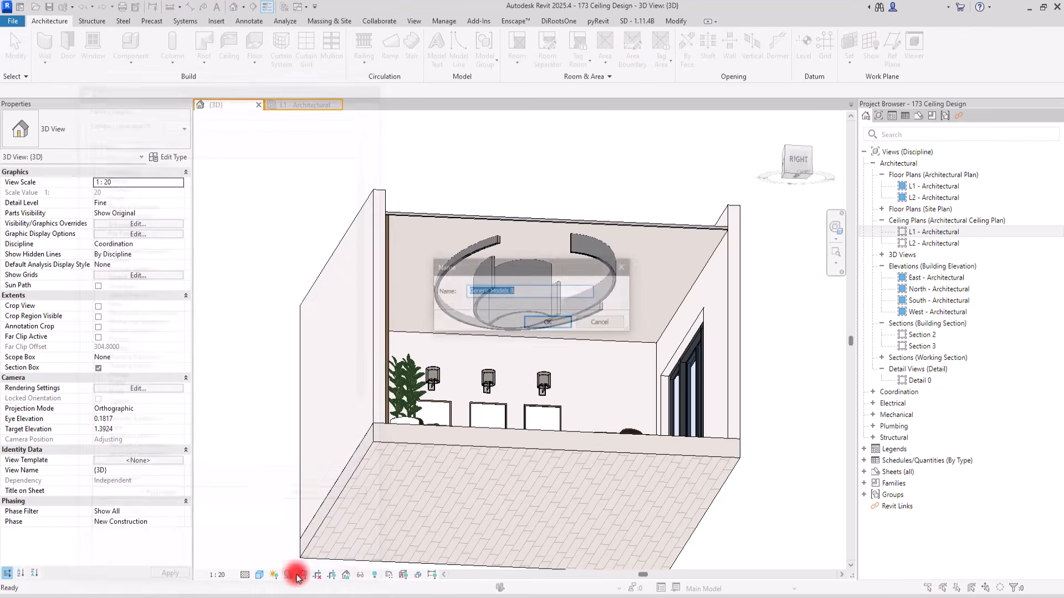
{"action": "left_click", "coordinate": [549, 323]}
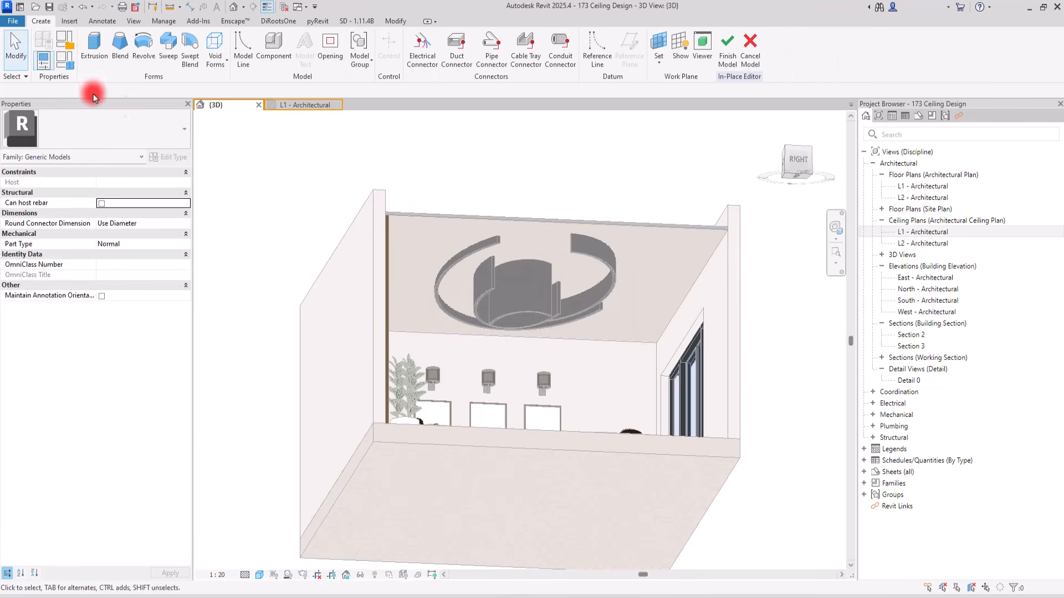
{"action": "left_click", "coordinate": [95, 47]}
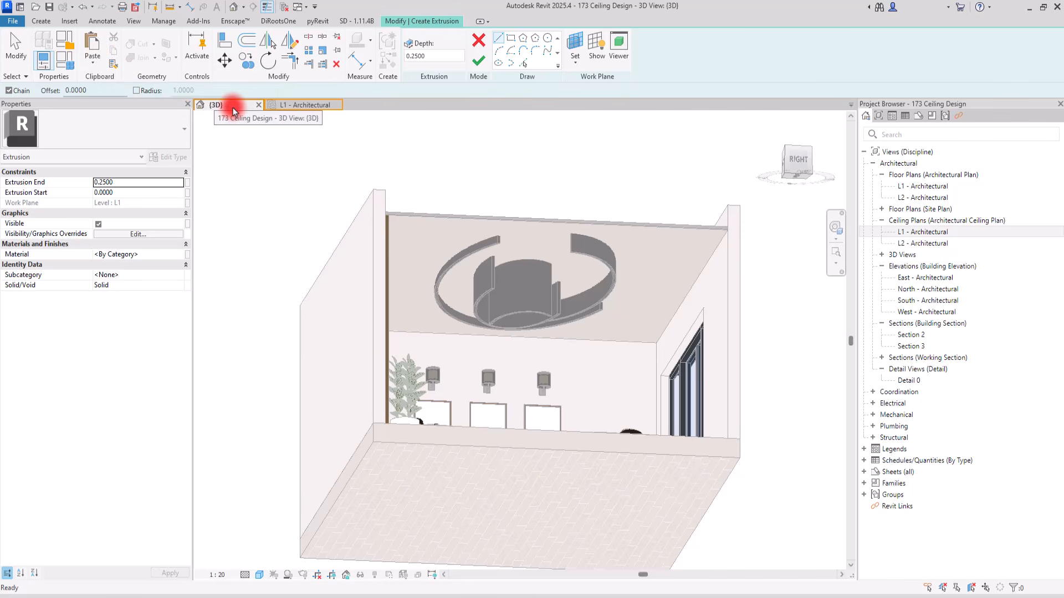
{"action": "left_click", "coordinate": [232, 108]}
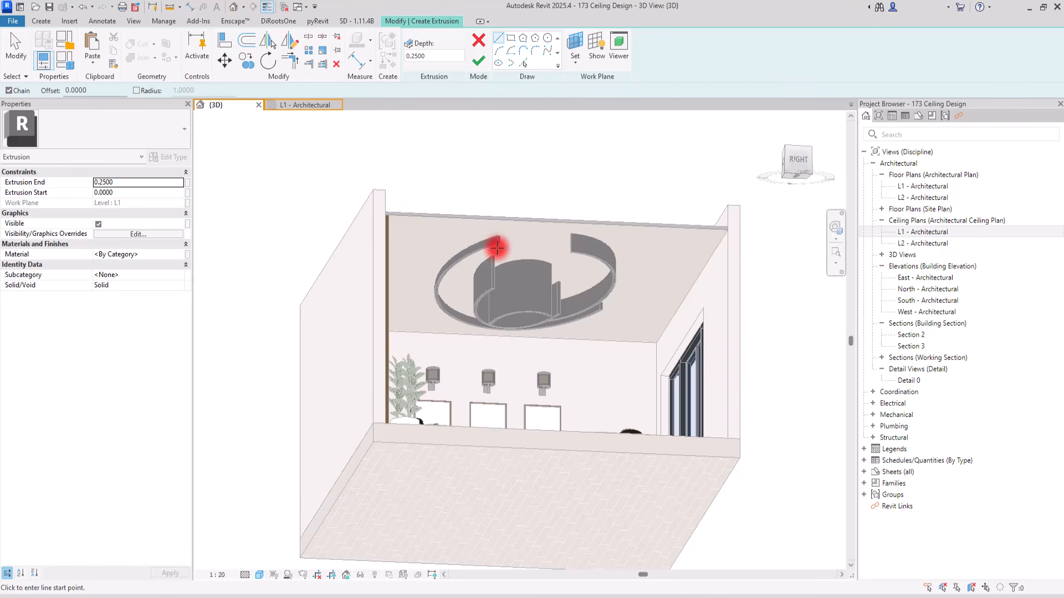
Try to trace the innermost arc band's groove outline as extrusion sketch lines on the Level L1 work plane
{"action": "scroll", "coordinate": [510, 245], "scroll_direction": "up", "scroll_amount": 5}
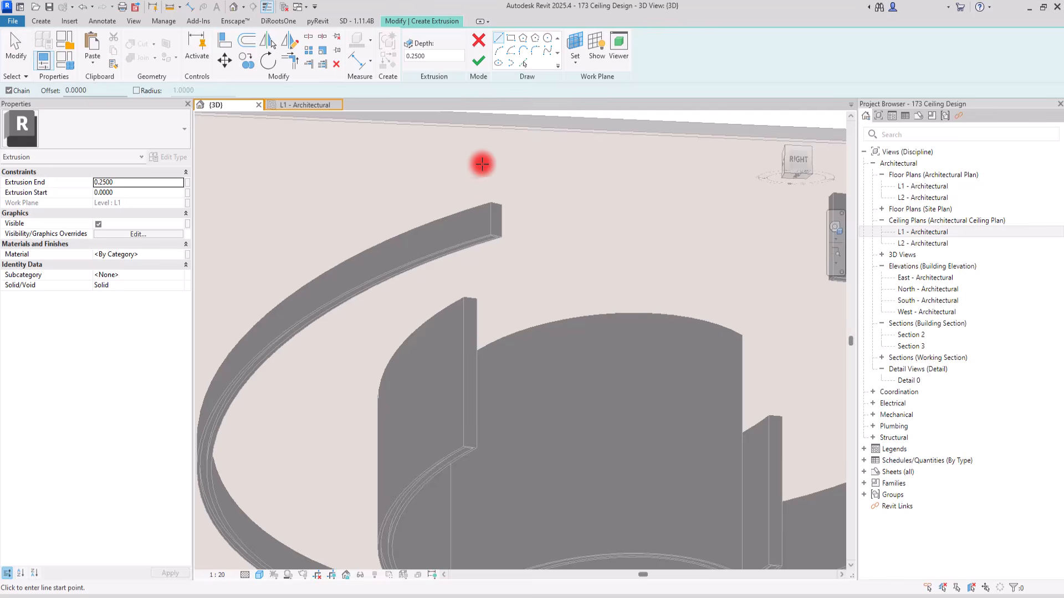
{"action": "scroll", "coordinate": [470, 159], "scroll_direction": "down", "scroll_amount": 5}
{"action": "scroll", "coordinate": [488, 344], "scroll_direction": "up", "scroll_amount": 6}
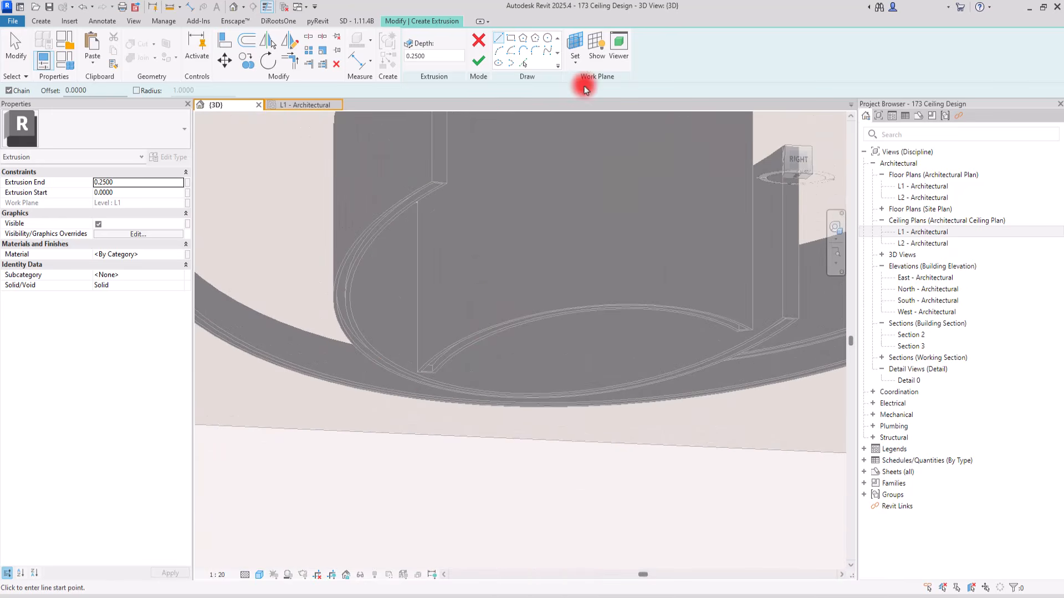
{"action": "left_click", "coordinate": [517, 56]}
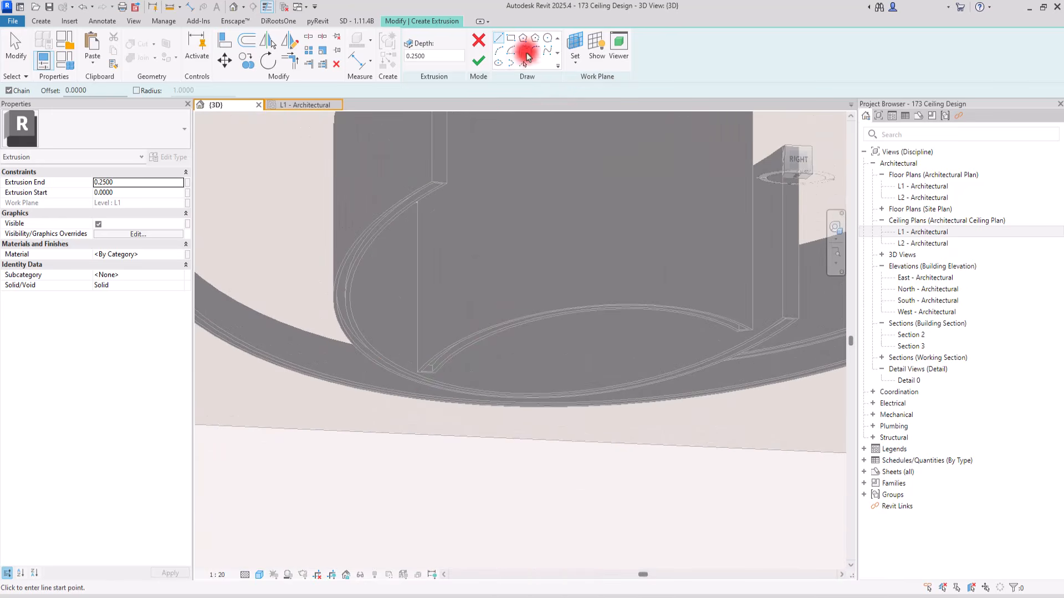
{"action": "left_click", "coordinate": [524, 64]}
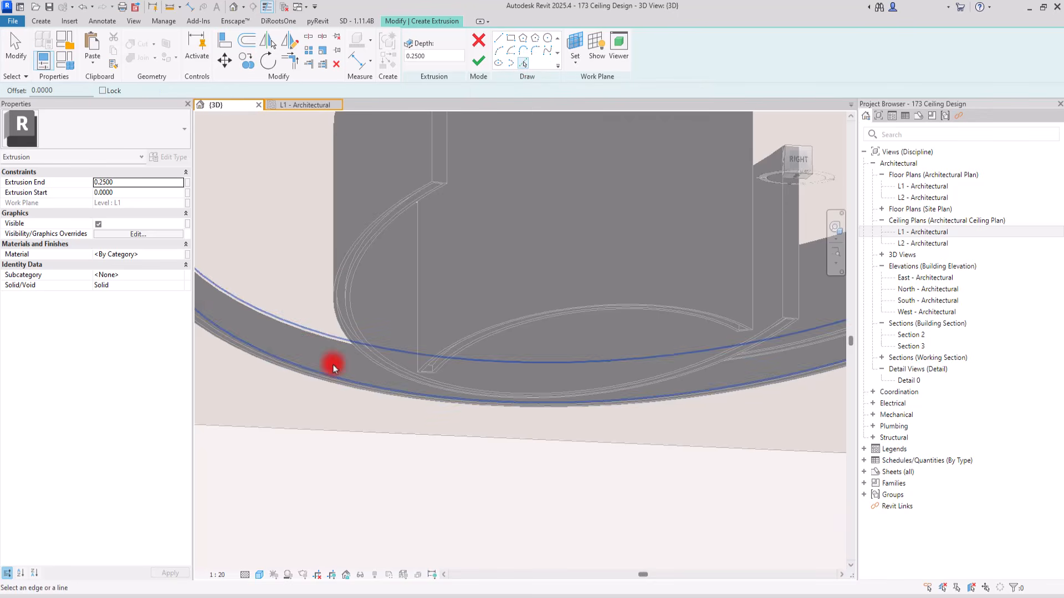
{"action": "scroll", "coordinate": [415, 381], "scroll_direction": "up", "scroll_amount": 3}
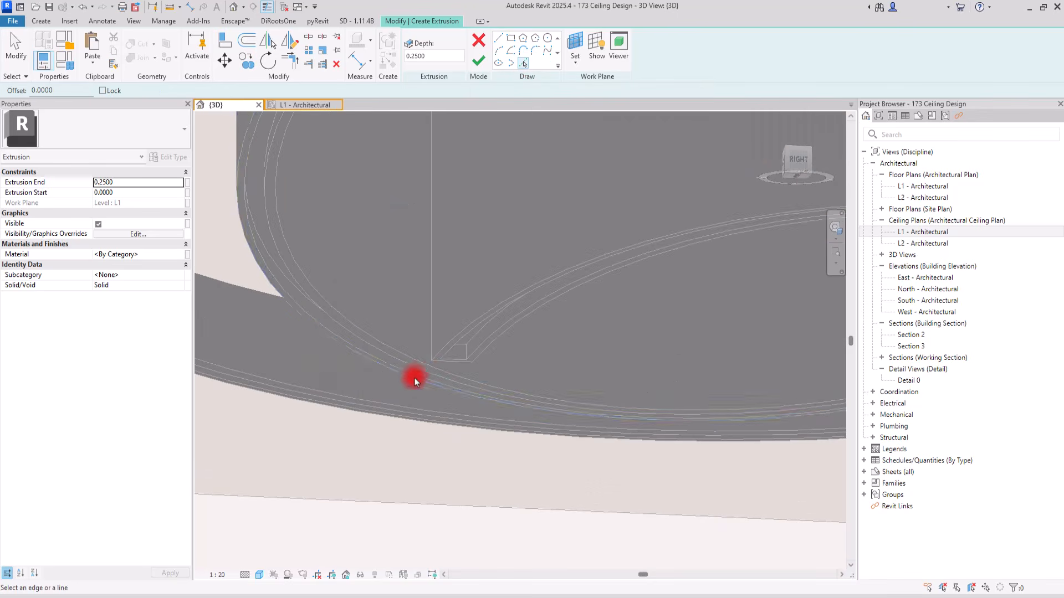
{"action": "left_click", "coordinate": [468, 339]}
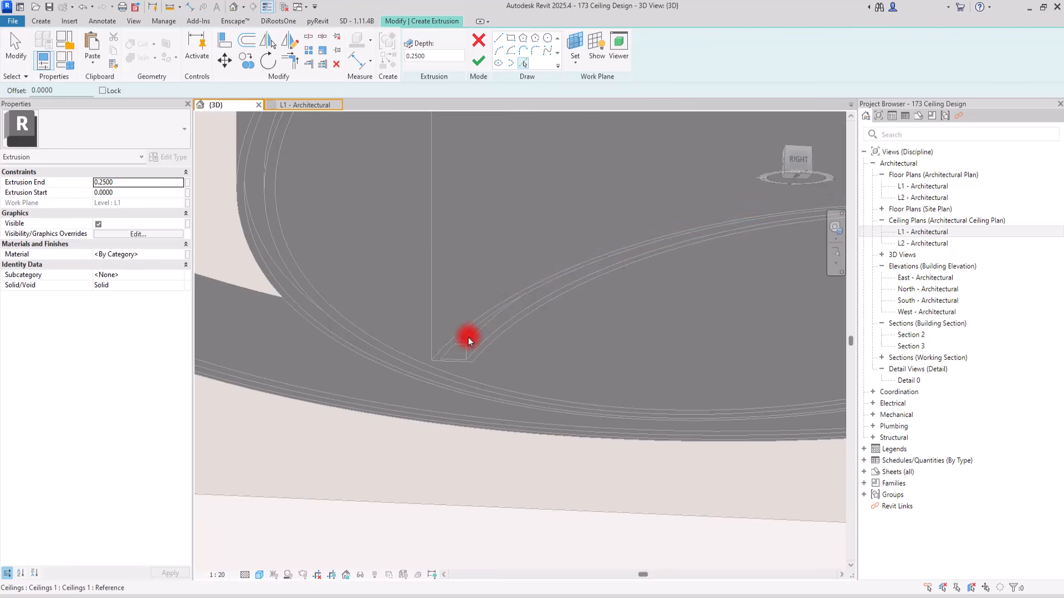
{"action": "scroll", "coordinate": [467, 338], "scroll_direction": "down", "scroll_amount": 5}
{"action": "scroll", "coordinate": [467, 335], "scroll_direction": "up", "scroll_amount": 2}
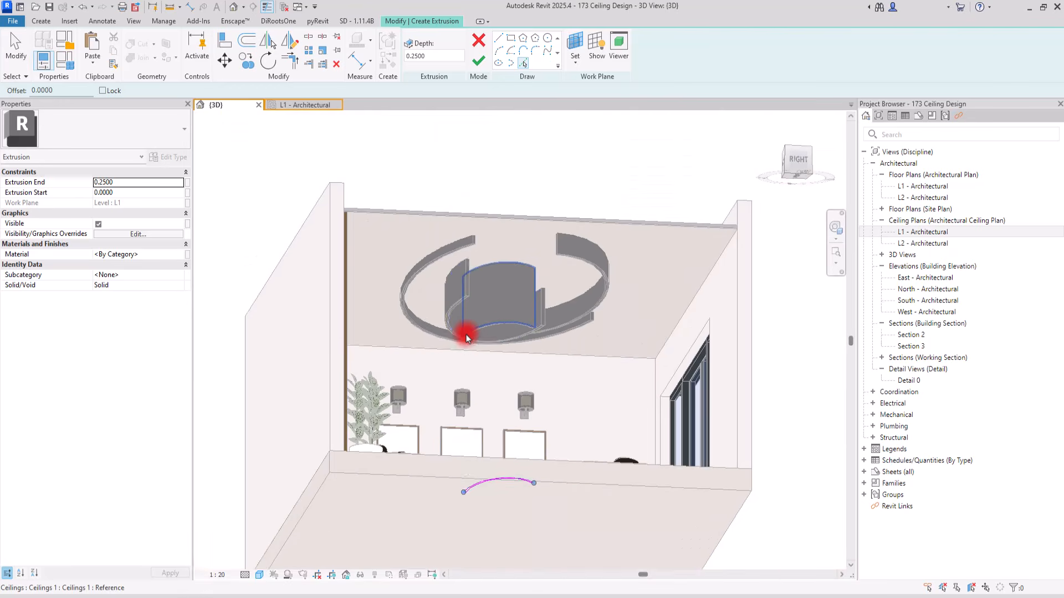
{"action": "scroll", "coordinate": [438, 433], "scroll_direction": "up", "scroll_amount": 2}
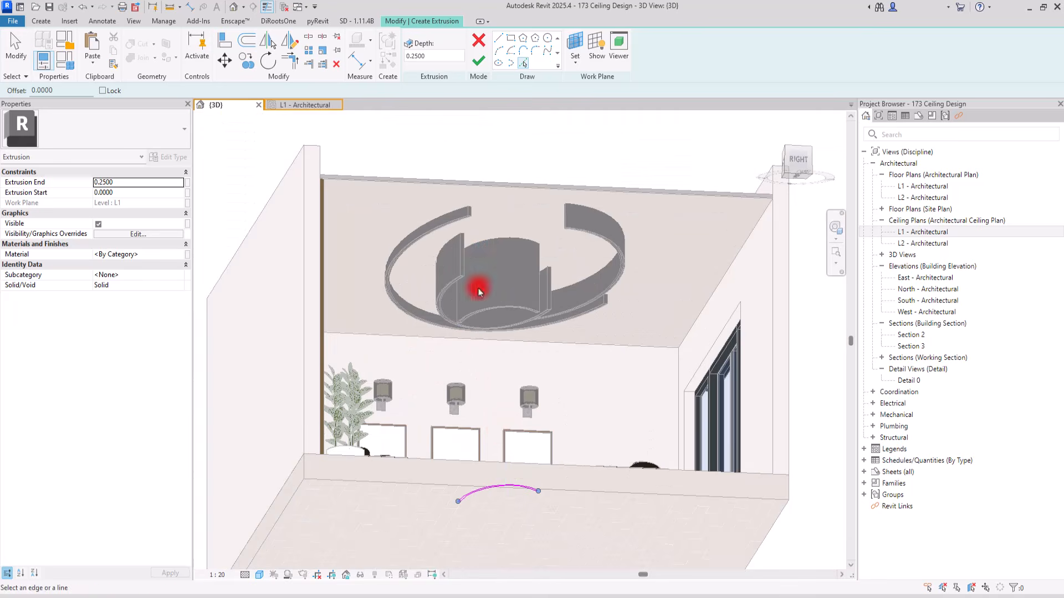
Set the extrusion's work plane by picking the recessed groove face under the middle arc band
{"action": "left_click", "coordinate": [576, 60]}
{"action": "left_click", "coordinate": [599, 104]}
{"action": "scroll", "coordinate": [467, 298], "scroll_direction": "up", "scroll_amount": 2}
{"action": "scroll", "coordinate": [457, 320], "scroll_direction": "up", "scroll_amount": 3}
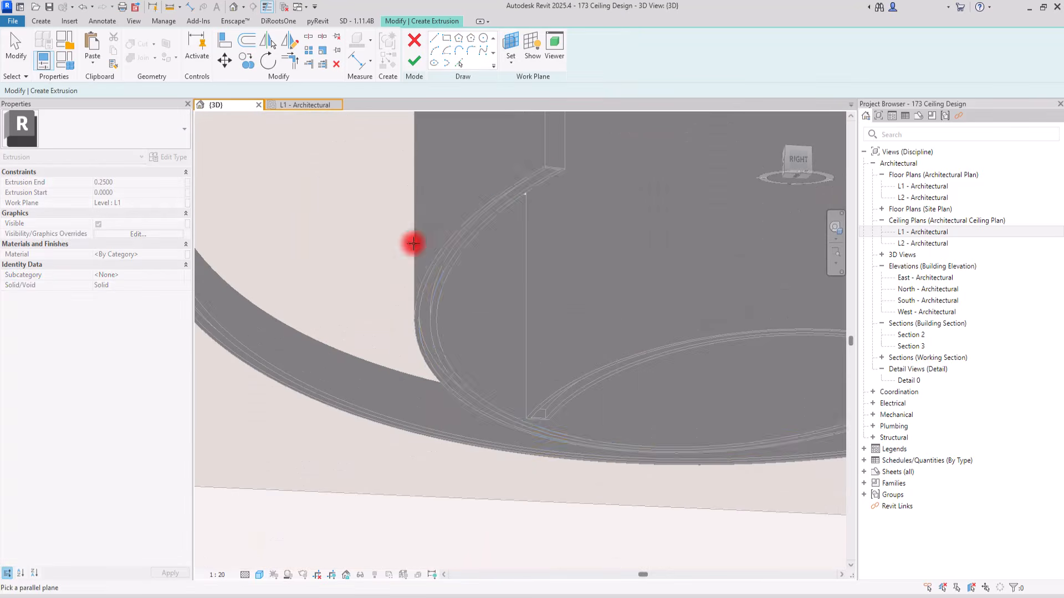
{"action": "scroll", "coordinate": [515, 183], "scroll_direction": "up", "scroll_amount": 2}
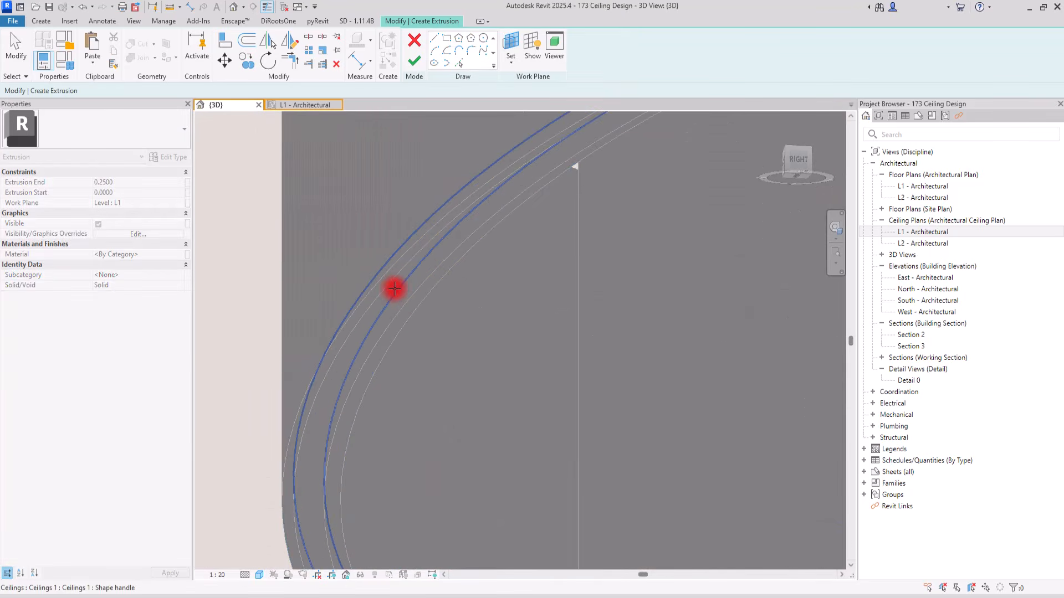
{"action": "left_click", "coordinate": [394, 289]}
{"action": "scroll", "coordinate": [382, 289], "scroll_direction": "down", "scroll_amount": 4}
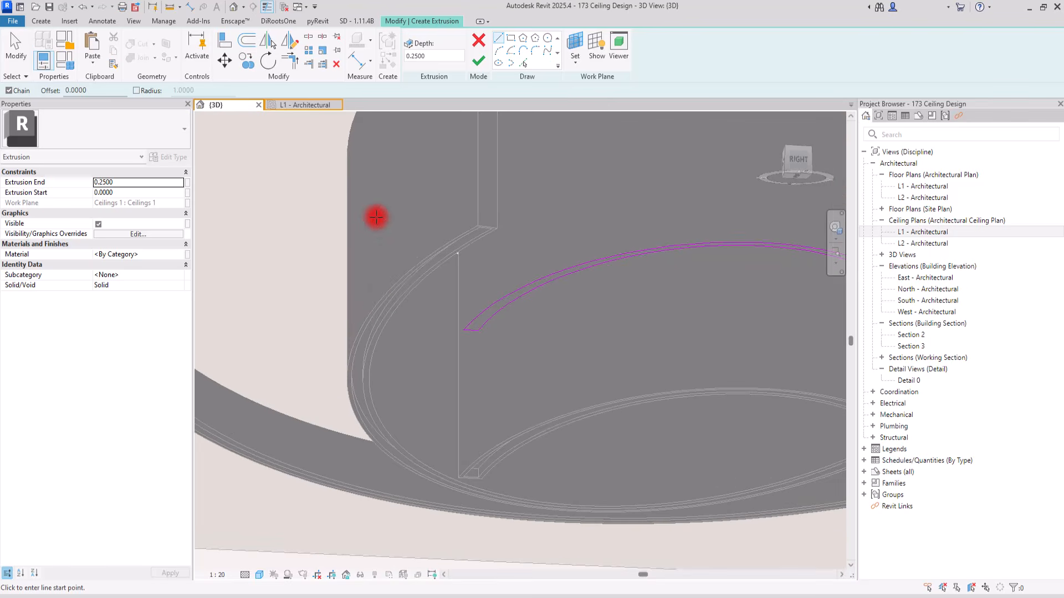
Trace the middle arc band's groove as extrusion sketch lines by picking both curved edges and the two short end edges
{"action": "scroll", "coordinate": [479, 220], "scroll_direction": "up", "scroll_amount": 2}
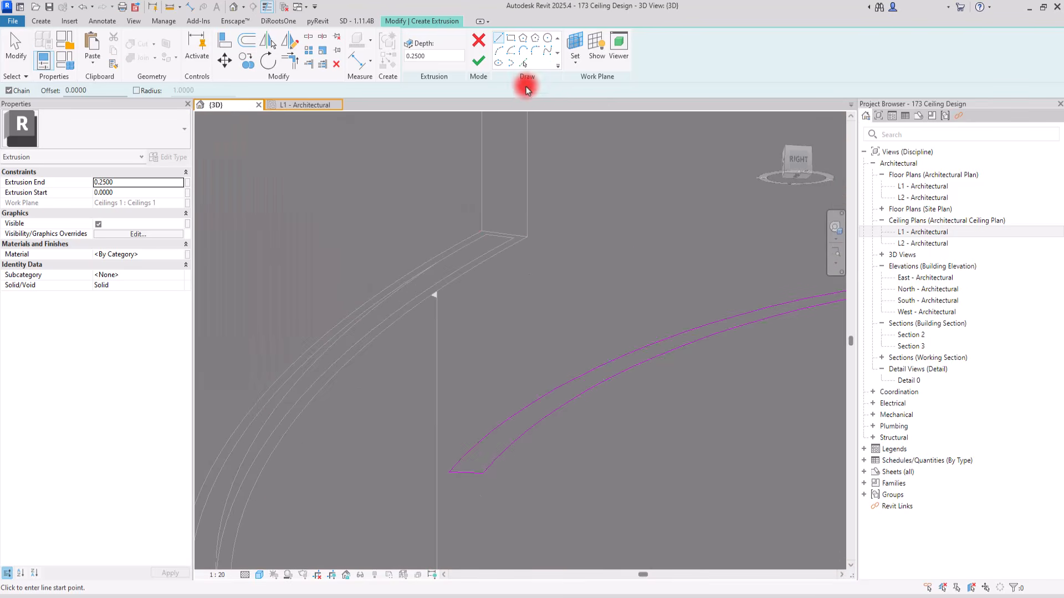
{"action": "left_click", "coordinate": [525, 64]}
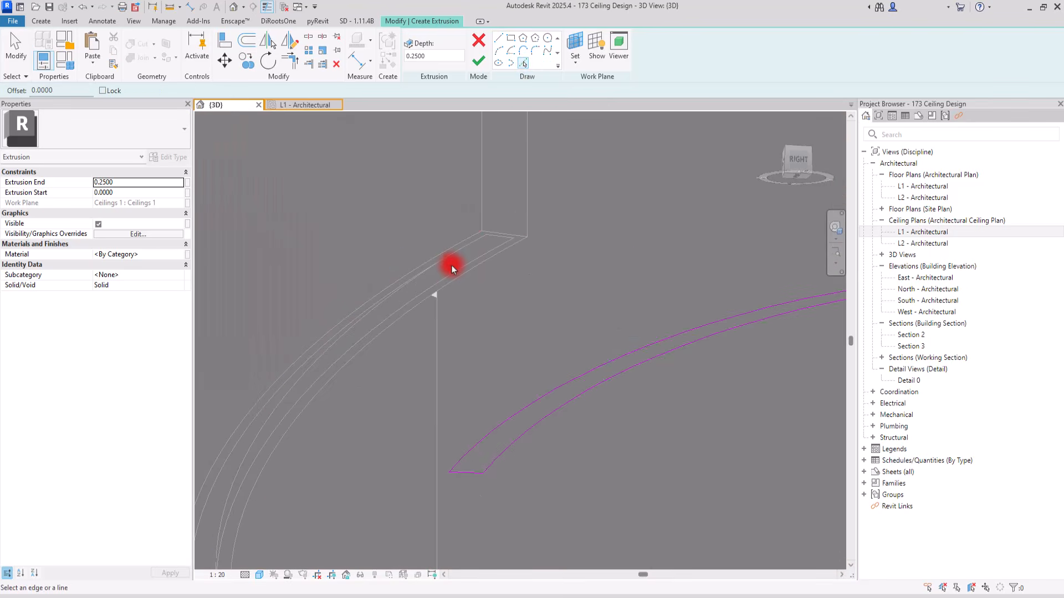
{"action": "left_click", "coordinate": [455, 266]}
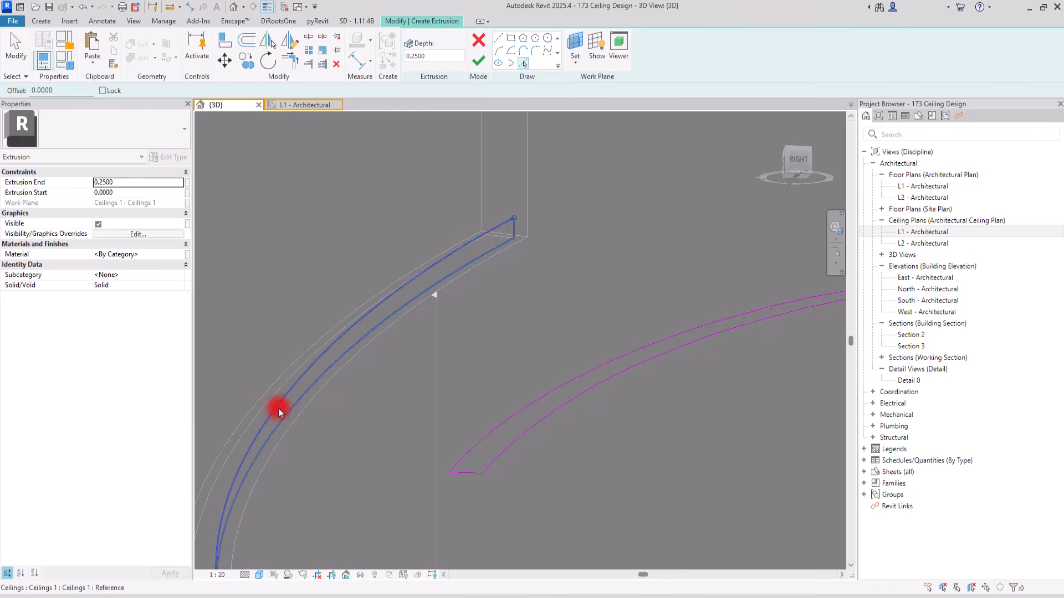
{"action": "left_click", "coordinate": [242, 436]}
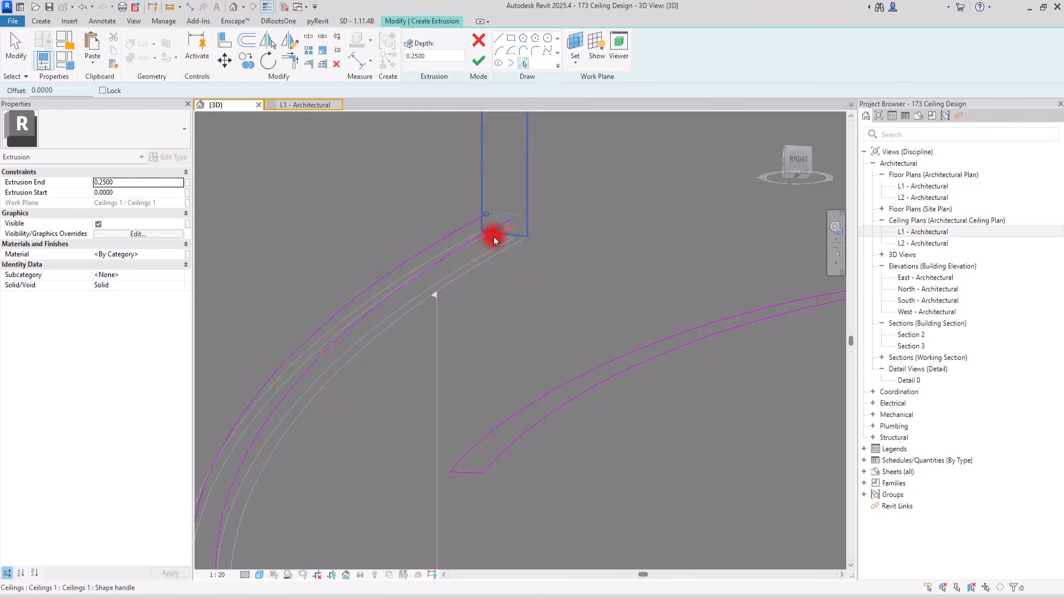
{"action": "scroll", "coordinate": [482, 218], "scroll_direction": "down", "scroll_amount": 6}
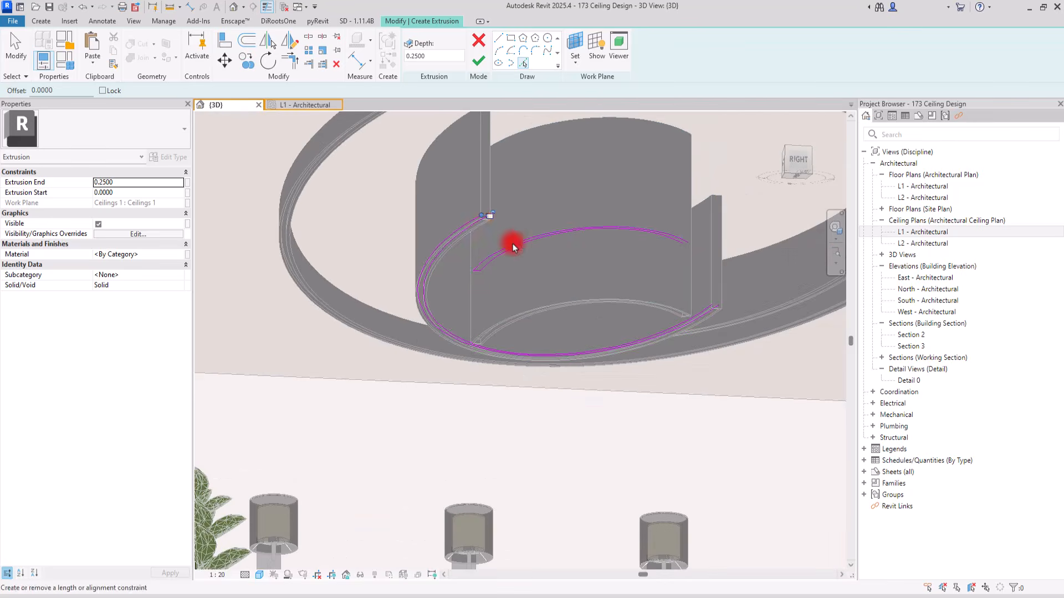
{"action": "scroll", "coordinate": [720, 318], "scroll_direction": "up", "scroll_amount": 5}
{"action": "scroll", "coordinate": [702, 305], "scroll_direction": "up", "scroll_amount": 3}
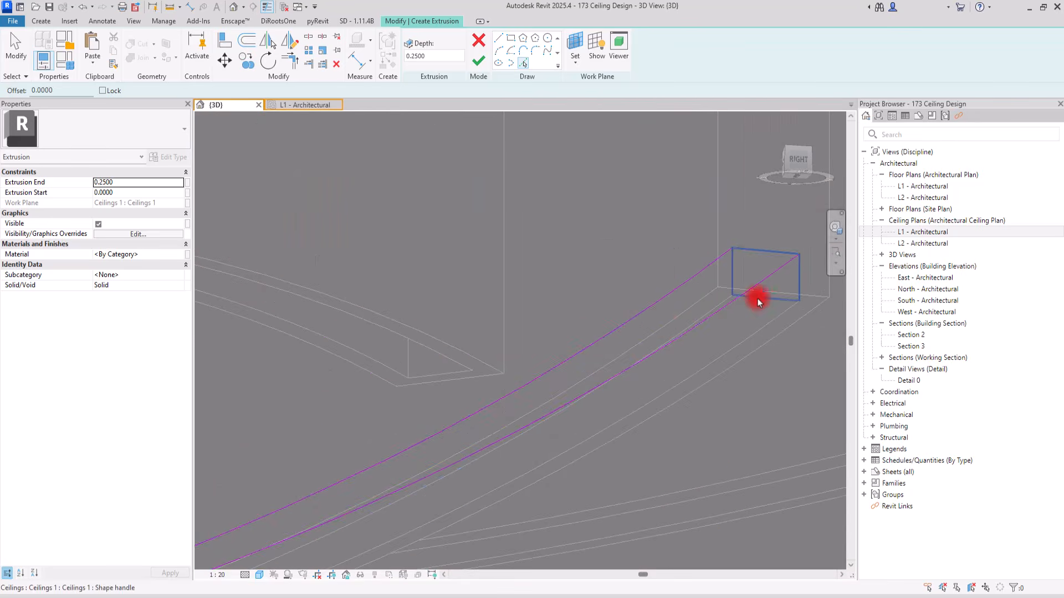
{"action": "scroll", "coordinate": [746, 267], "scroll_direction": "down", "scroll_amount": 10}
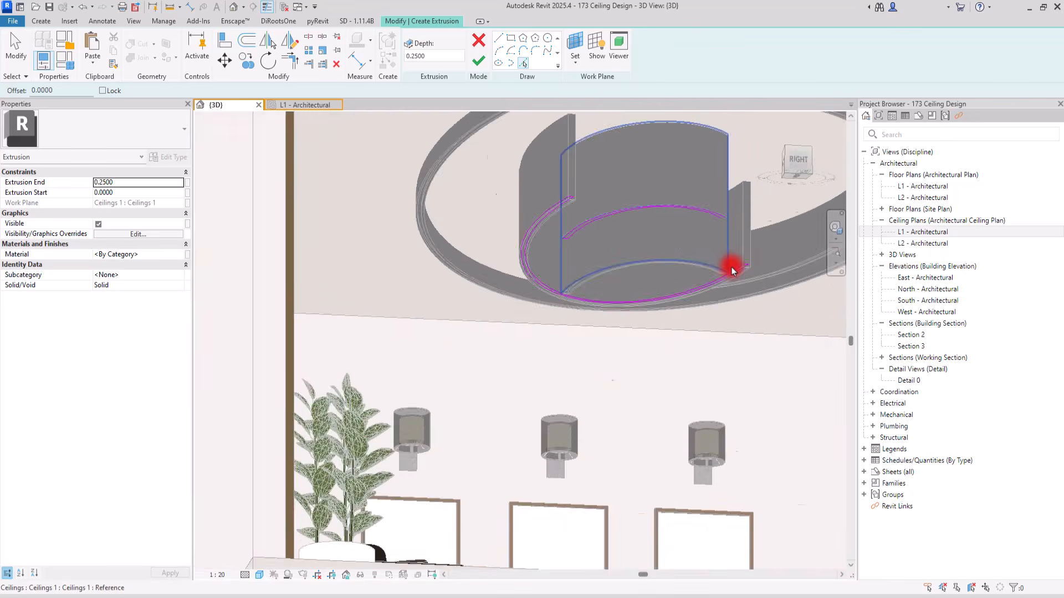
{"action": "scroll", "coordinate": [685, 321], "scroll_direction": "down", "scroll_amount": 2}
{"action": "scroll", "coordinate": [699, 251], "scroll_direction": "up", "scroll_amount": 8}
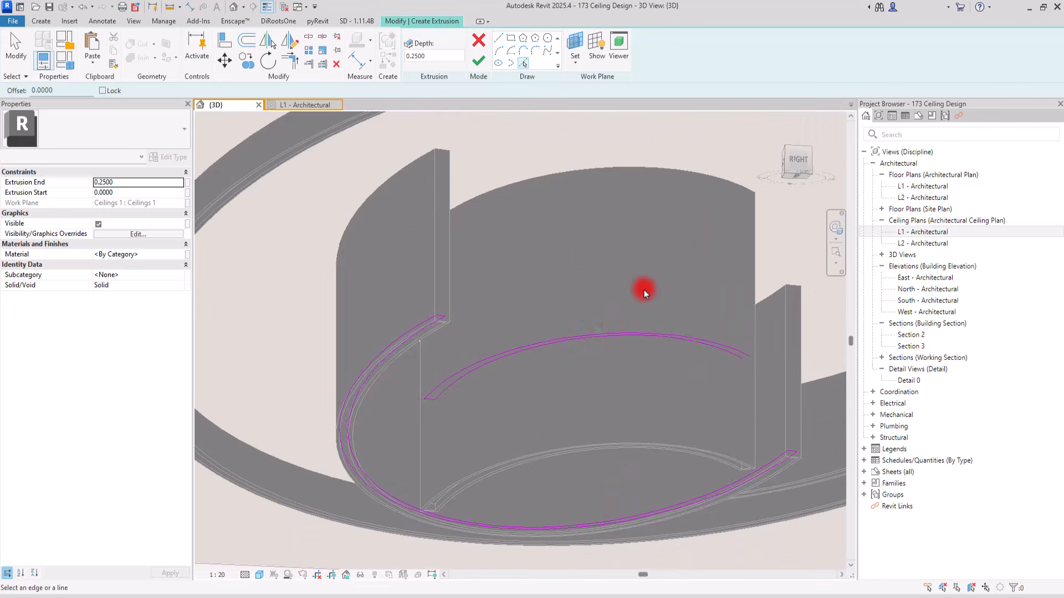
Delete the chain of sketch lines traced from the innermost arc band's groove
{"action": "key", "text": "Escape"}
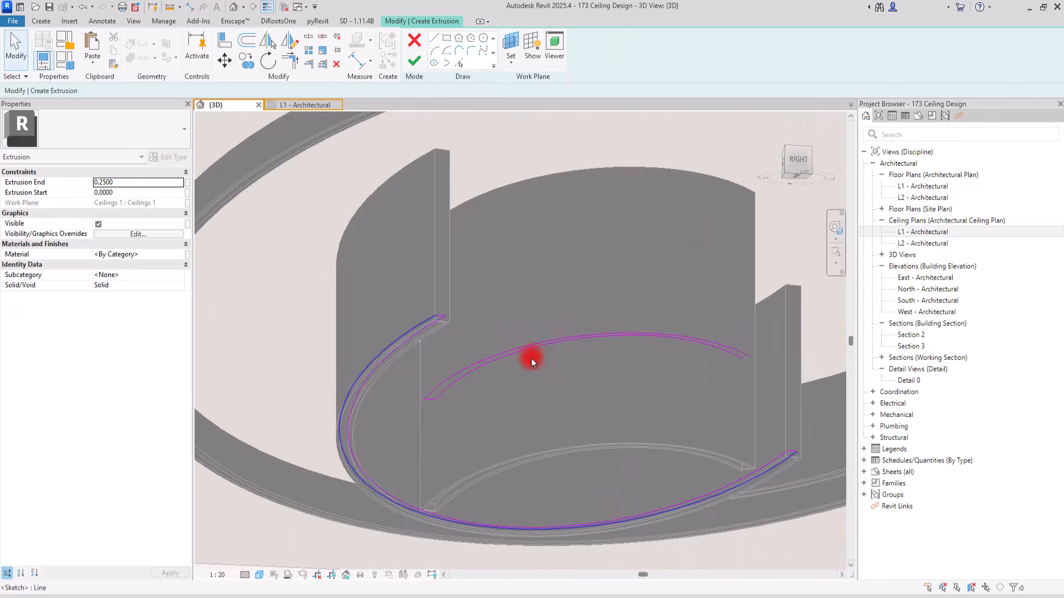
{"action": "left_click", "coordinate": [530, 348]}
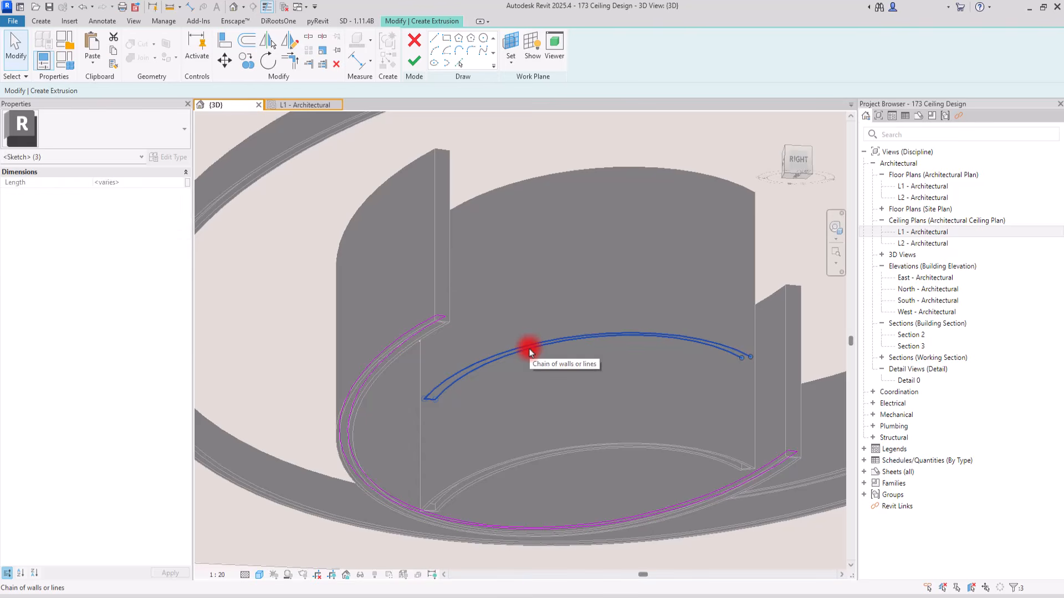
{"action": "key", "text": "Delete"}
Finish the extrusion sketch and set the Extrusion End to -0.0100
{"action": "left_click", "coordinate": [409, 69]}
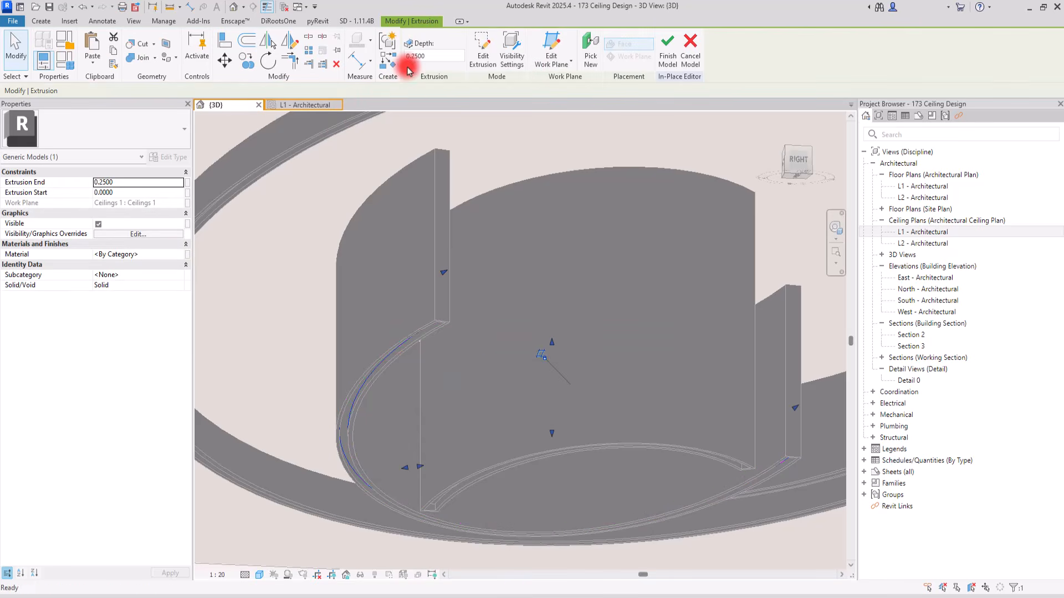
{"action": "scroll", "coordinate": [338, 421], "scroll_direction": "up", "scroll_amount": 3}
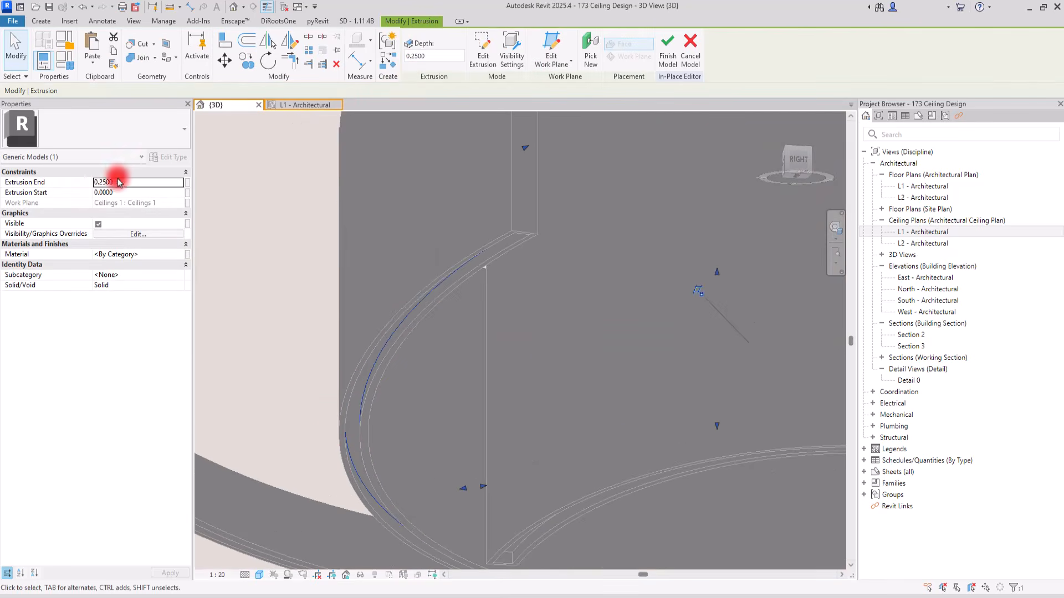
{"action": "left_click", "coordinate": [135, 183]}
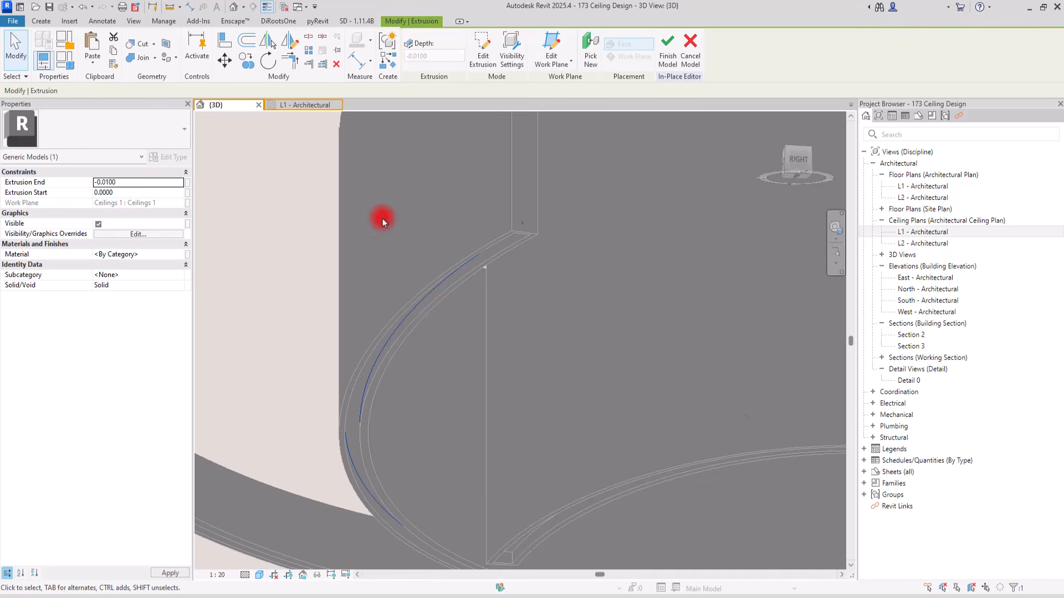
{"action": "left_click", "coordinate": [564, 320]}
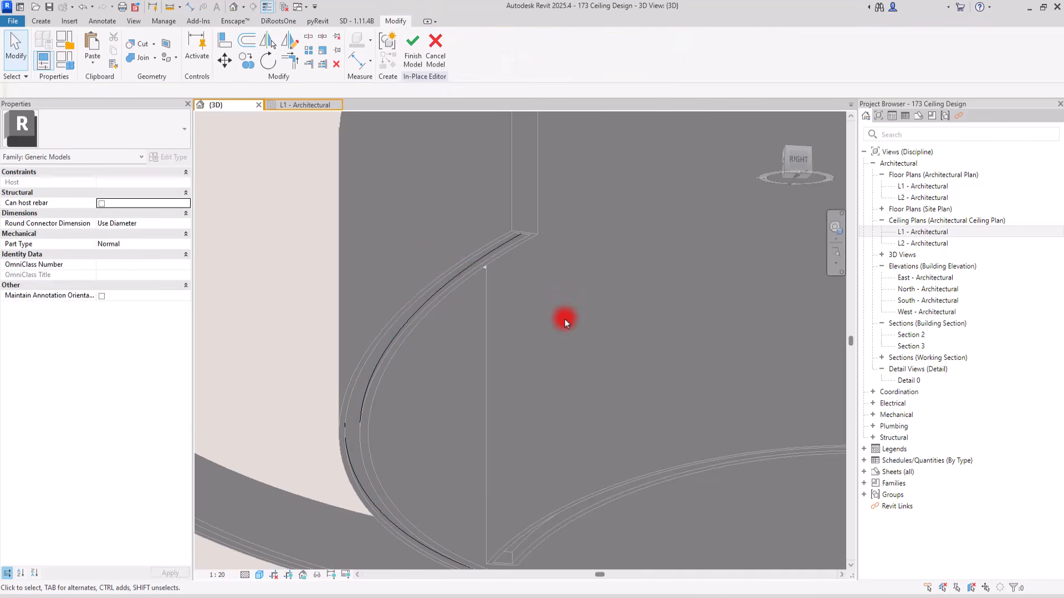
Associate the middle arc strip's material with a new family type parameter named Light
{"action": "left_click", "coordinate": [474, 262]}
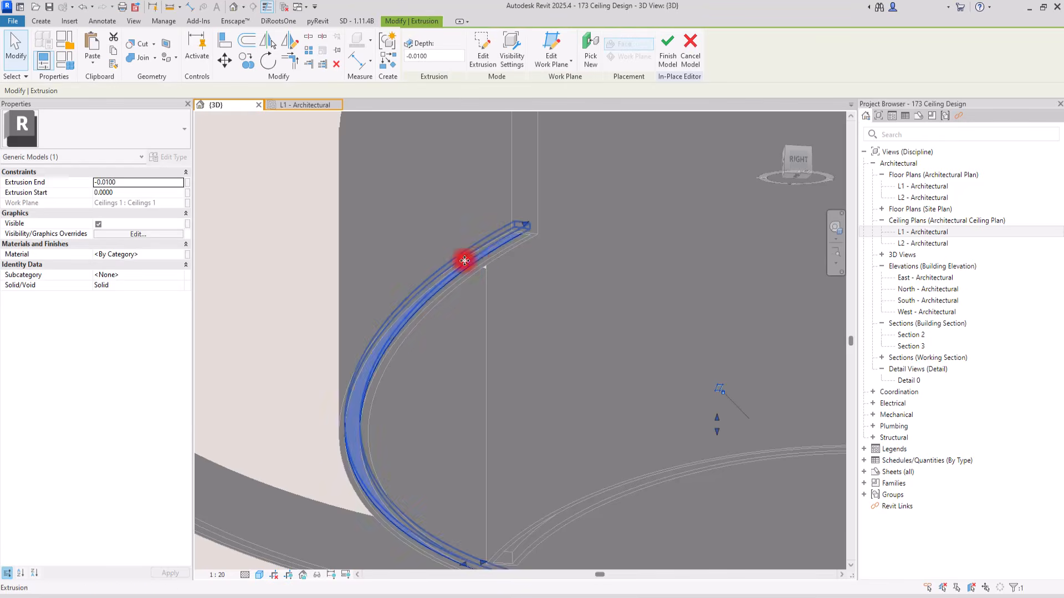
{"action": "left_click", "coordinate": [178, 255]}
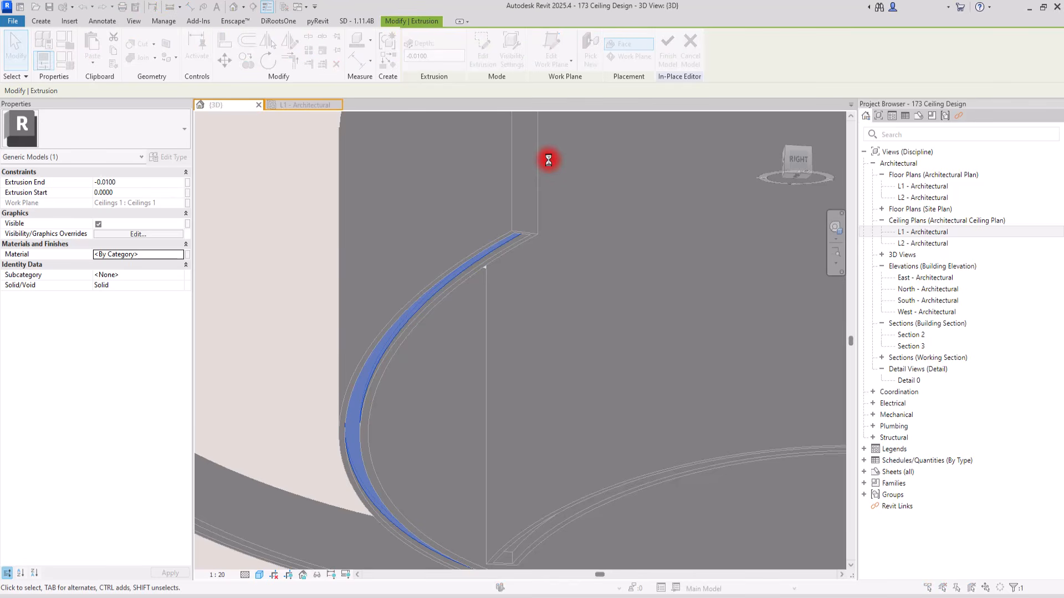
{"action": "left_click", "coordinate": [459, 42]}
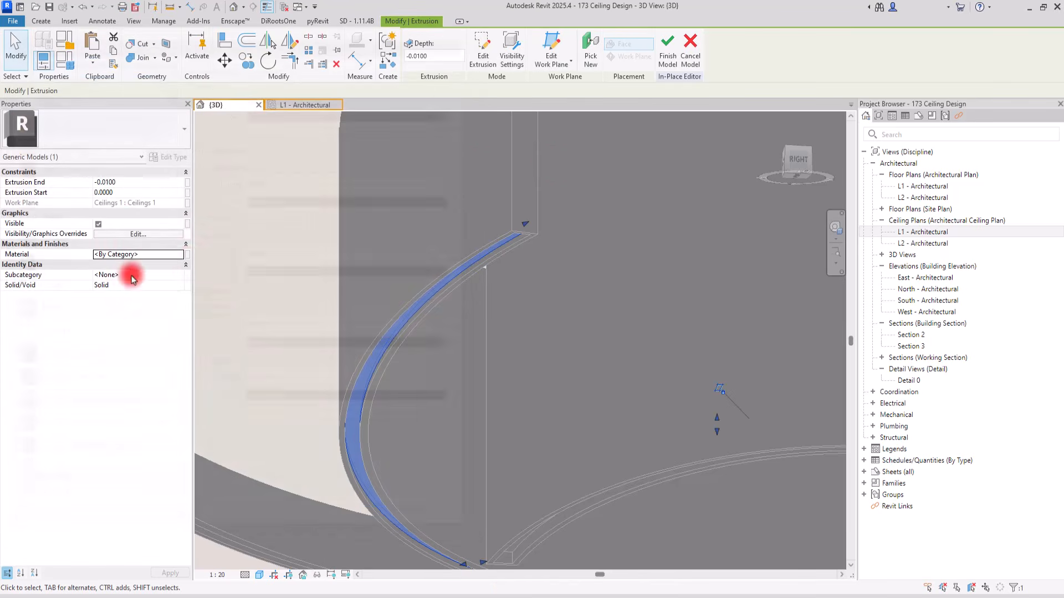
{"action": "left_click", "coordinate": [189, 258]}
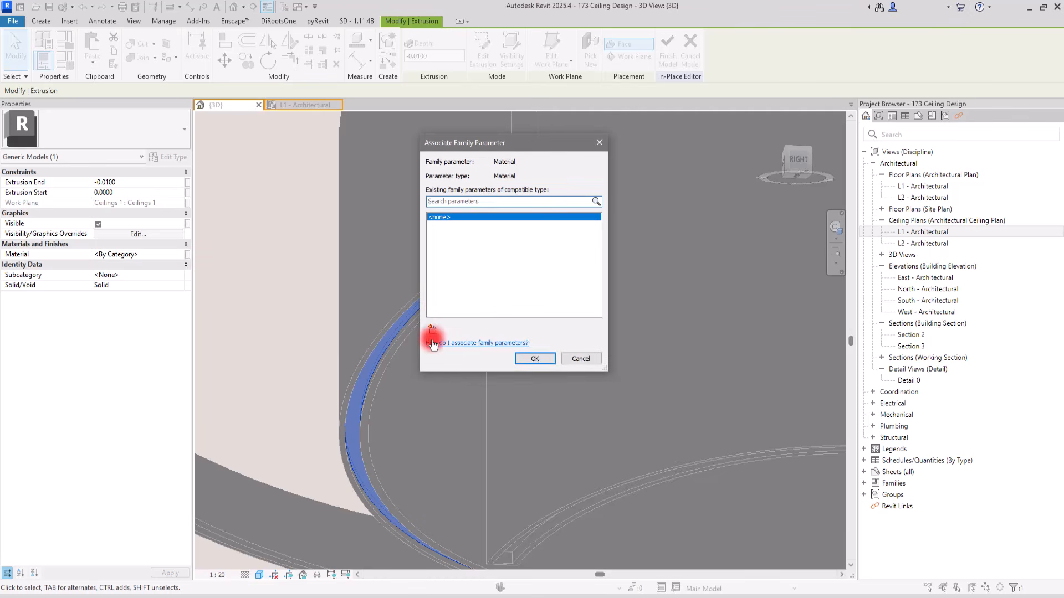
{"action": "left_click", "coordinate": [432, 331]}
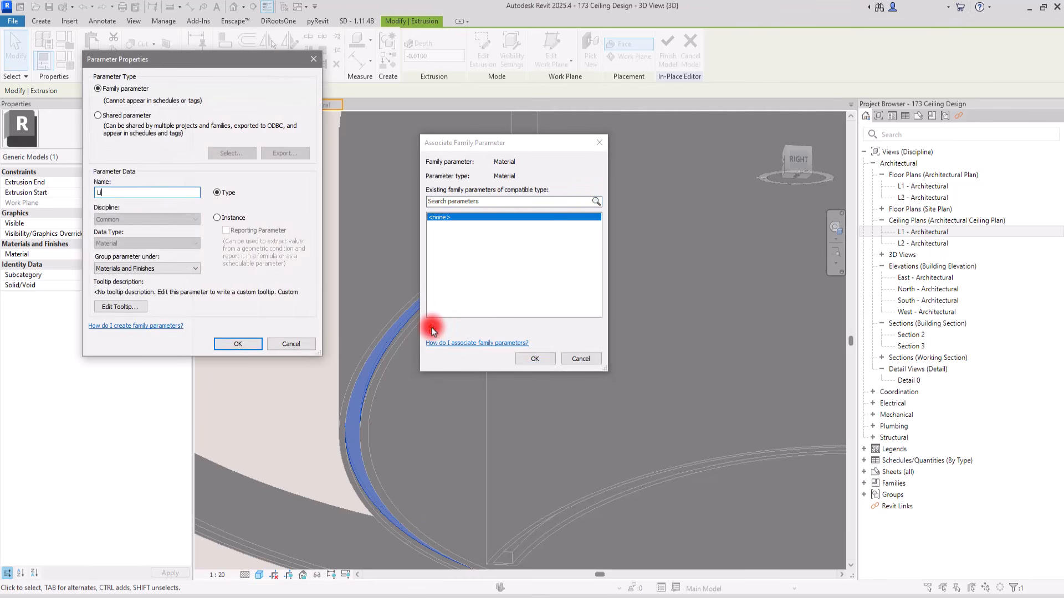
{"action": "type", "text": "Light"}
{"action": "key", "text": "Return"}
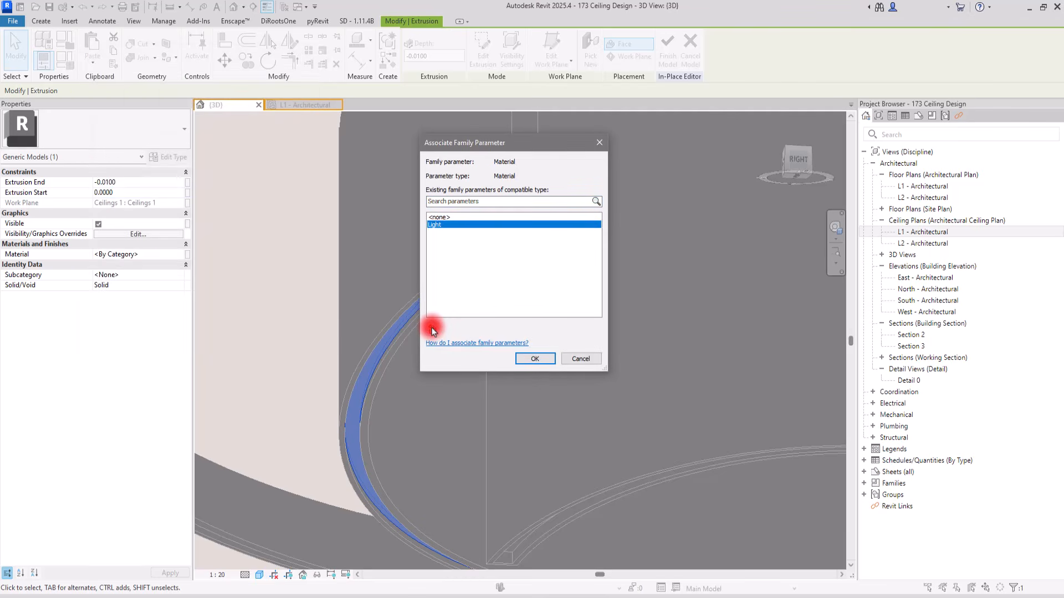
{"action": "left_click", "coordinate": [533, 359]}
Assign the 00 light material to the Light parameter in the family types
{"action": "left_click", "coordinate": [58, 69]}
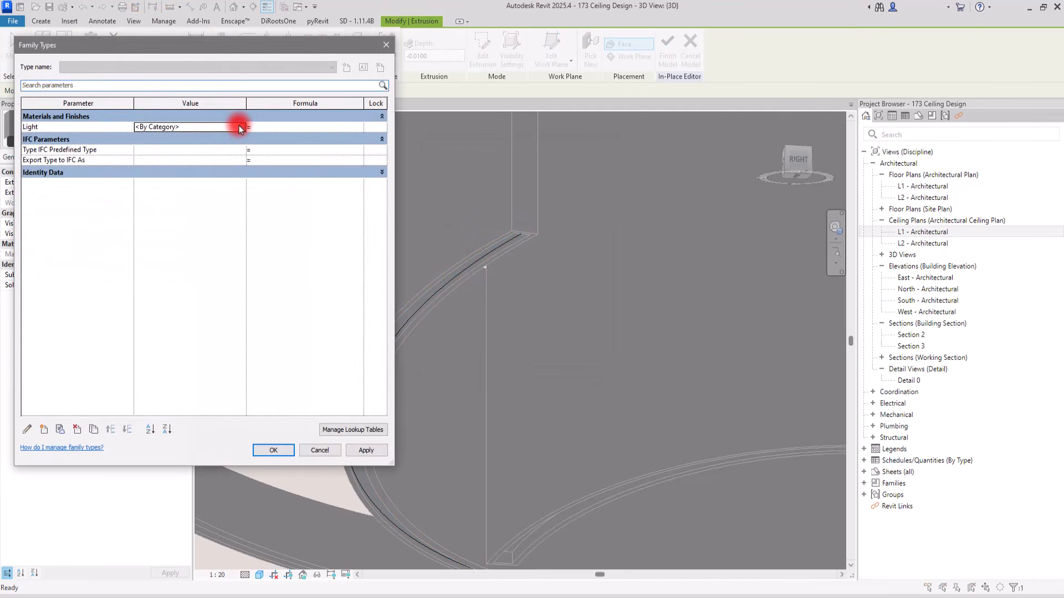
{"action": "left_click", "coordinate": [240, 127]}
{"action": "left_click", "coordinate": [71, 214]}
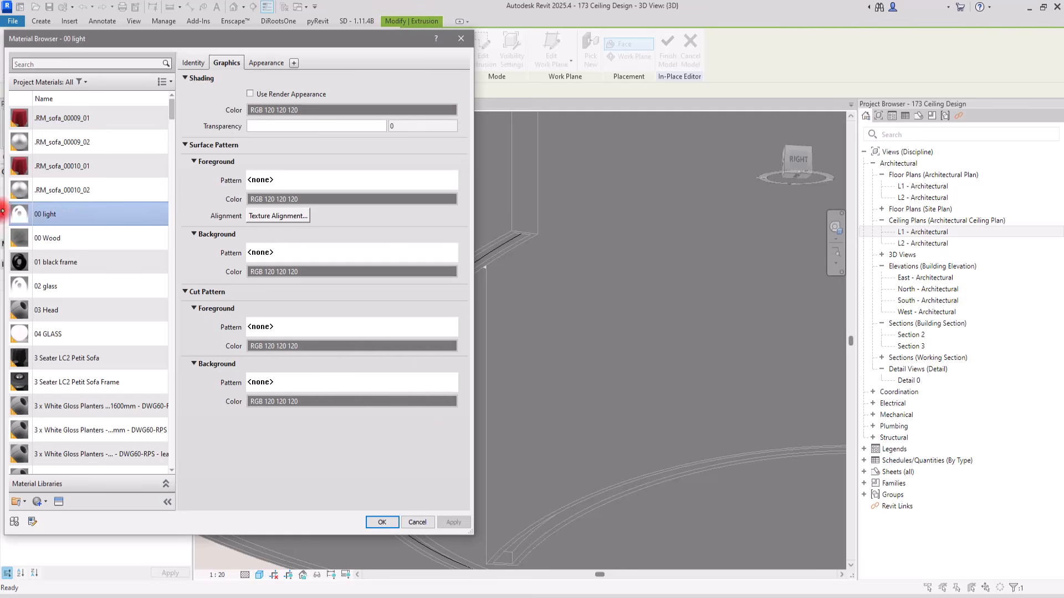
{"action": "left_click", "coordinate": [380, 524]}
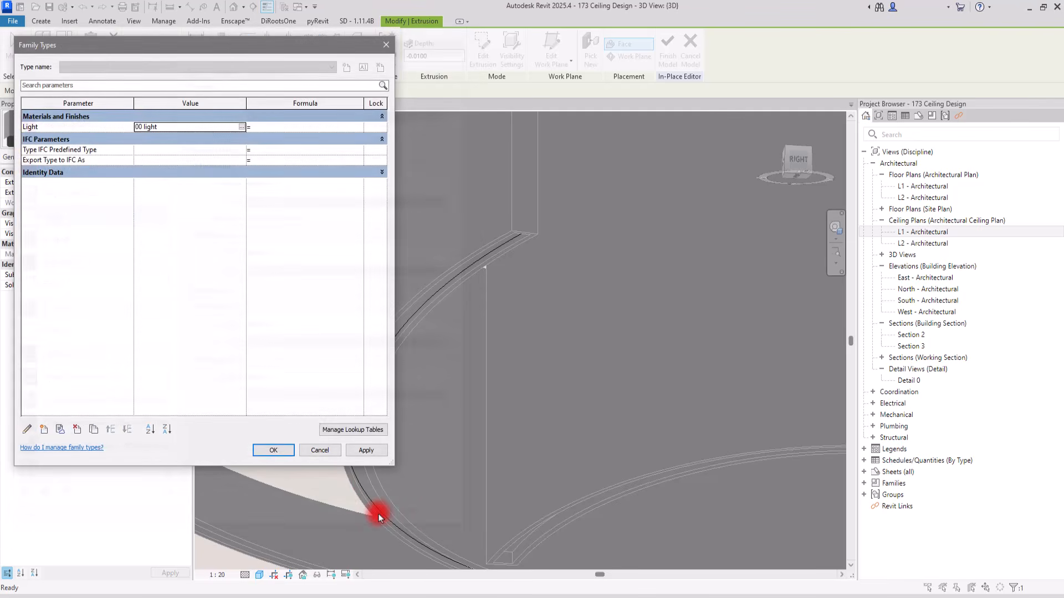
{"action": "left_click", "coordinate": [277, 442]}
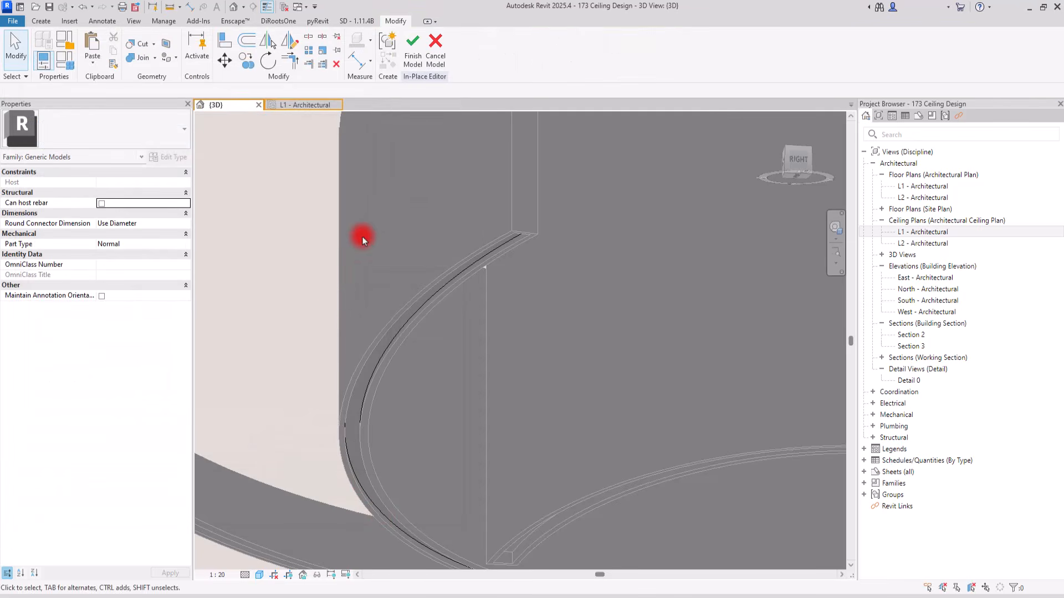
Set the 00 light material's shading color to white, RGB 255 255 255, without using the render appearance
{"action": "left_click", "coordinate": [63, 59]}
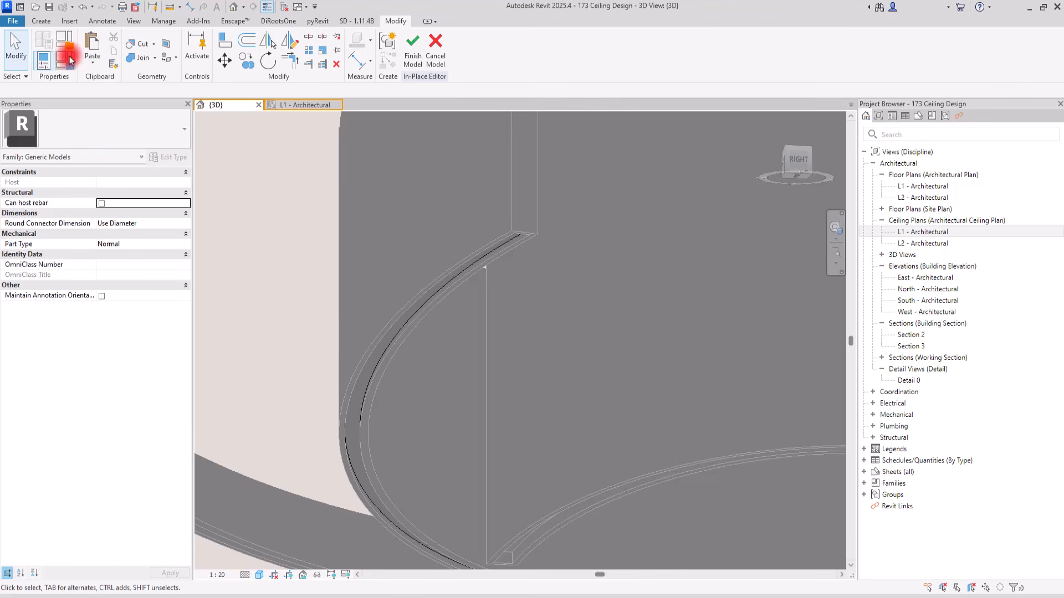
{"action": "left_click", "coordinate": [241, 127]}
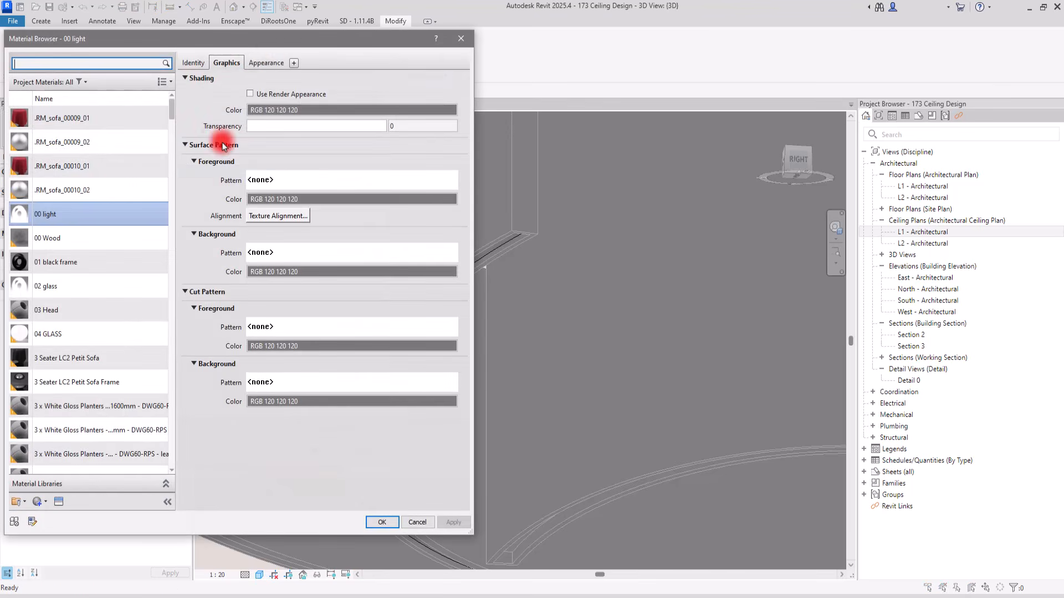
{"action": "left_click", "coordinate": [250, 94]}
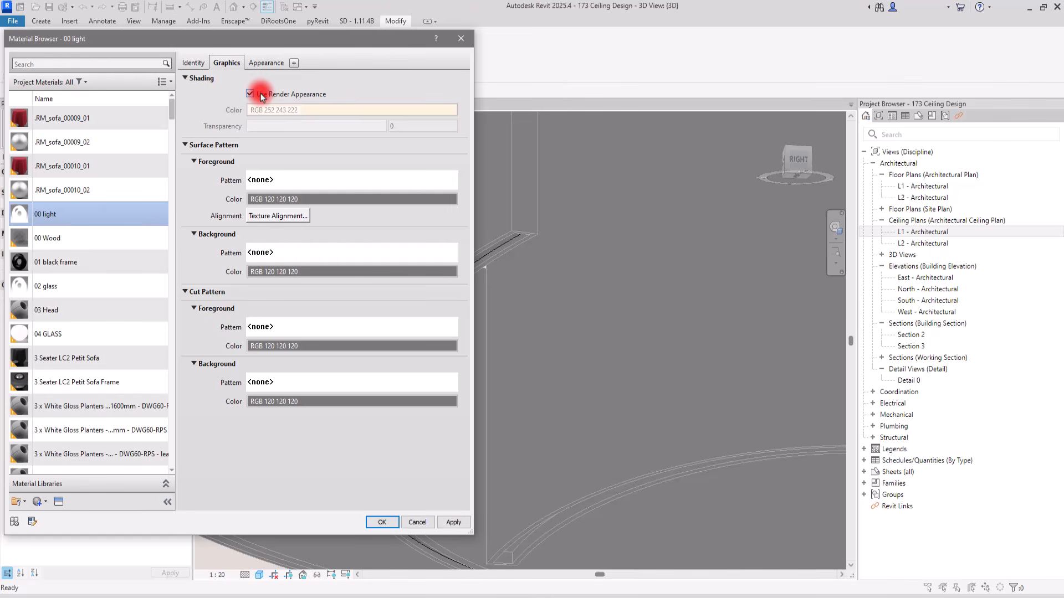
{"action": "left_click", "coordinate": [260, 95]}
{"action": "left_click", "coordinate": [323, 111]}
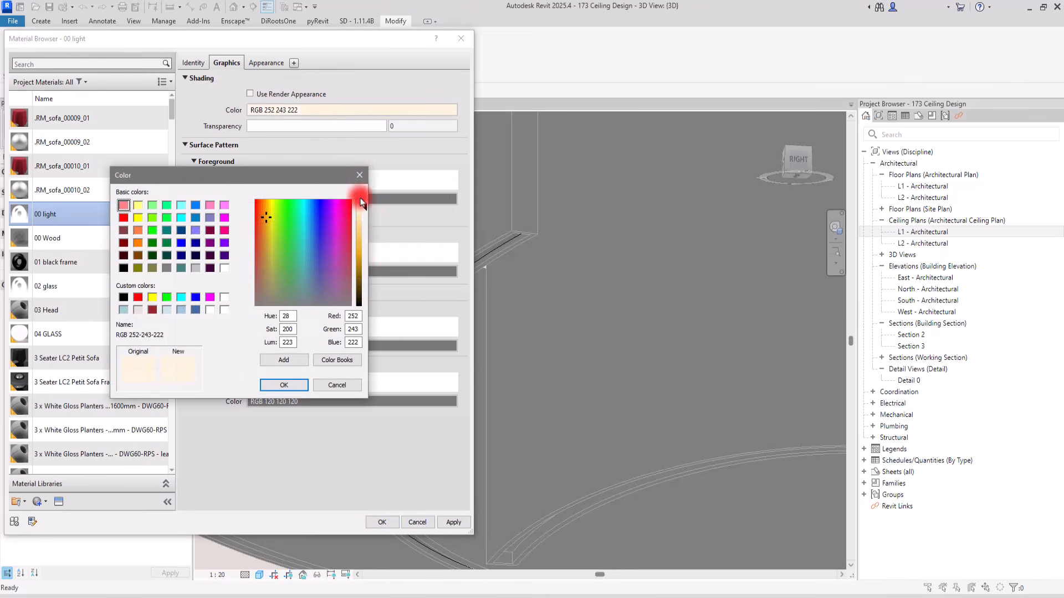
{"action": "left_click_drag", "start_coordinate": [365, 211], "coordinate": [365, 198]}
{"action": "left_click", "coordinate": [282, 384]}
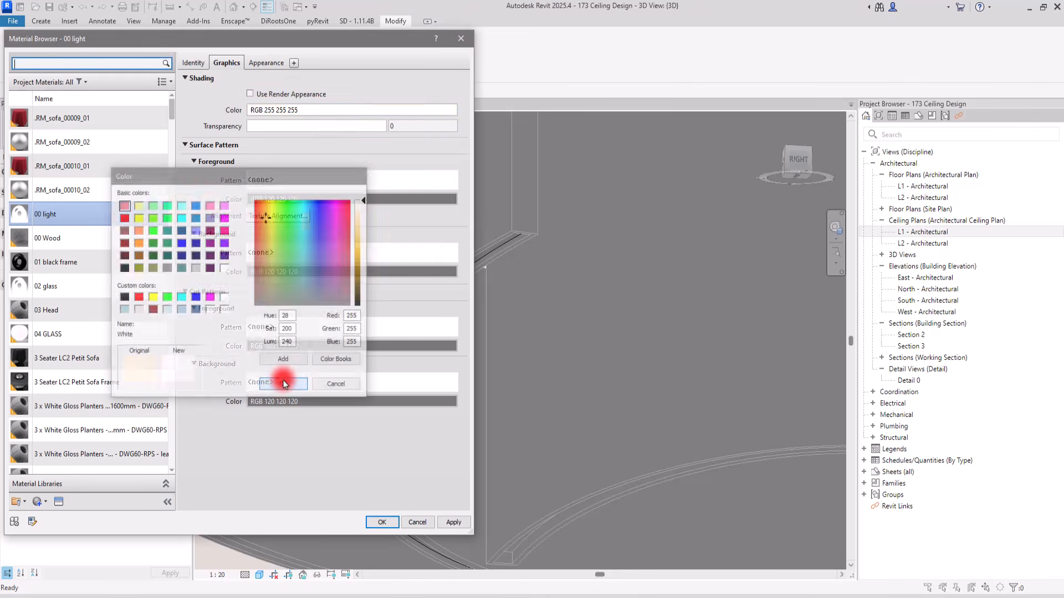
{"action": "left_click", "coordinate": [382, 522]}
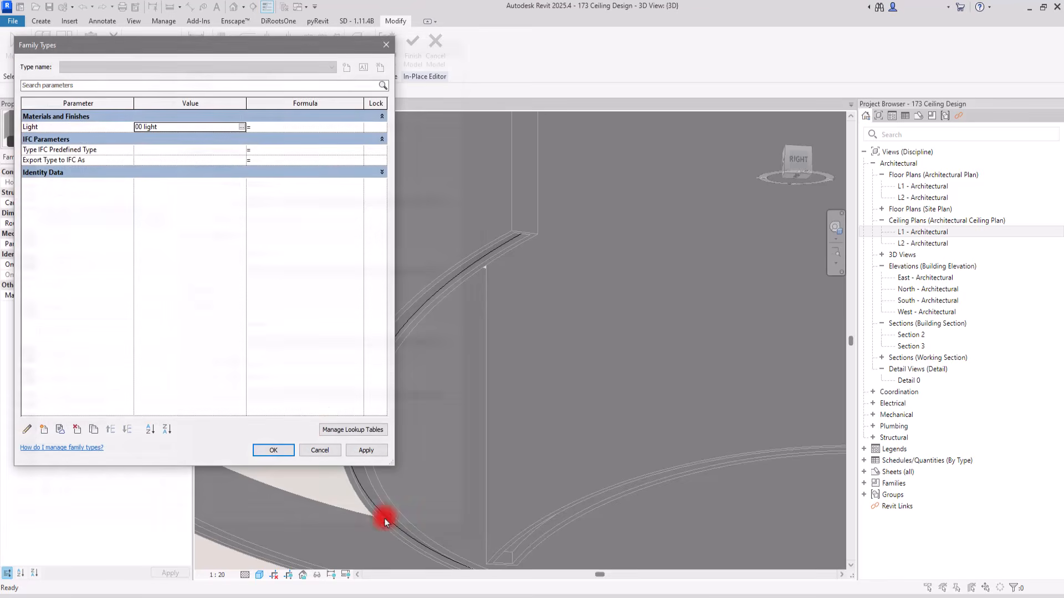
{"action": "left_click", "coordinate": [277, 449]}
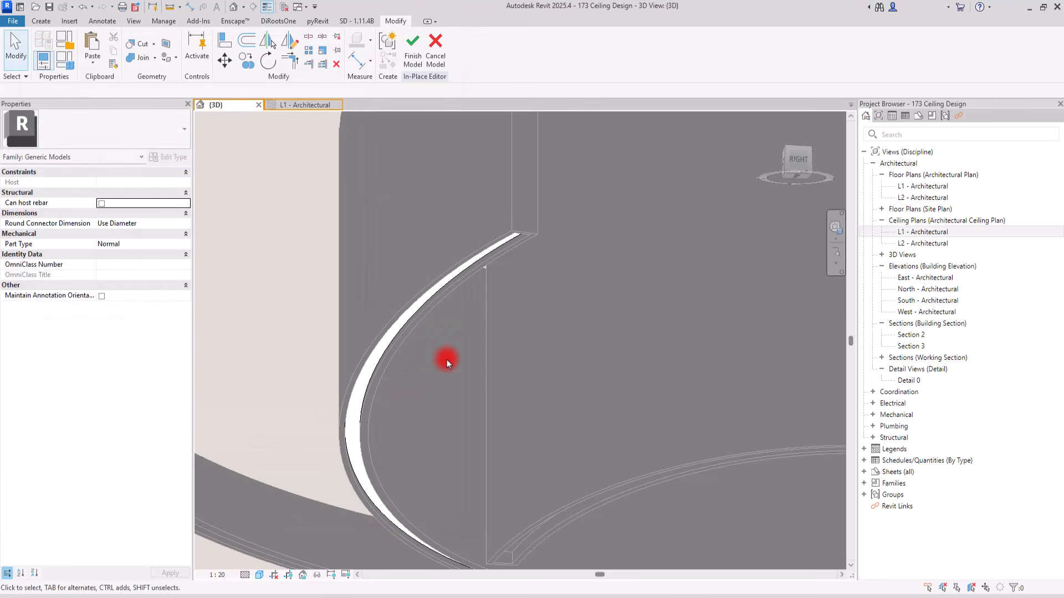
Finish the in-place generic model containing the middle arc band's light strip
{"action": "scroll", "coordinate": [464, 344], "scroll_direction": "down", "scroll_amount": 6}
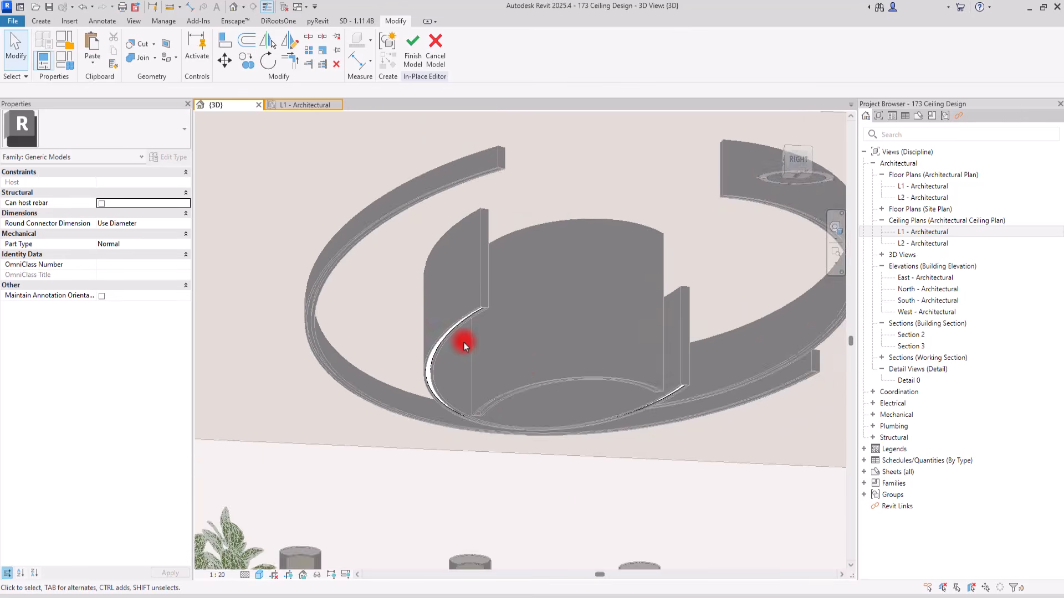
{"action": "scroll", "coordinate": [526, 375], "scroll_direction": "up", "scroll_amount": 3}
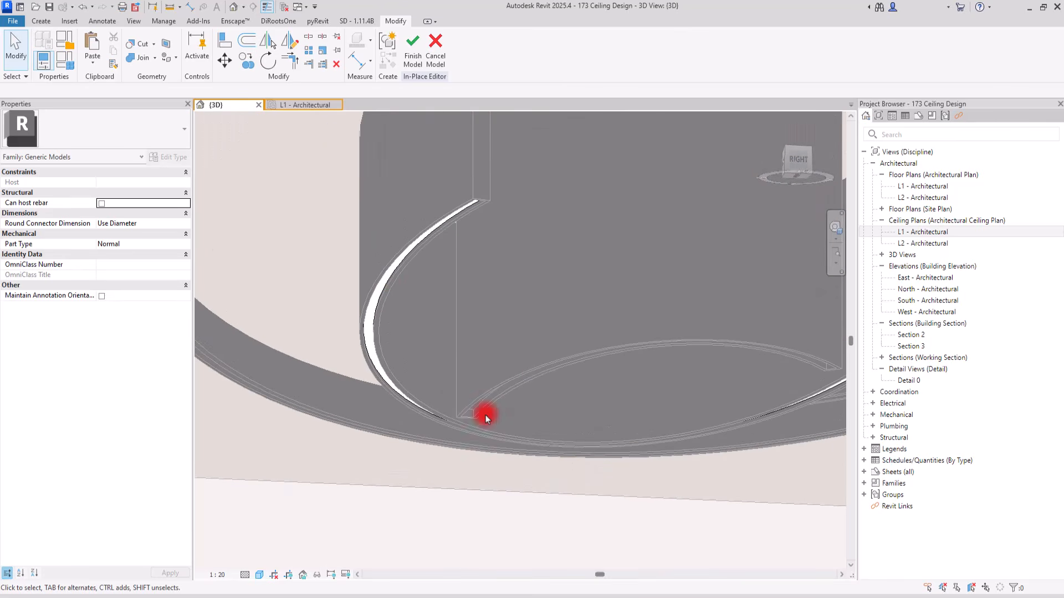
{"action": "left_click", "coordinate": [40, 21]}
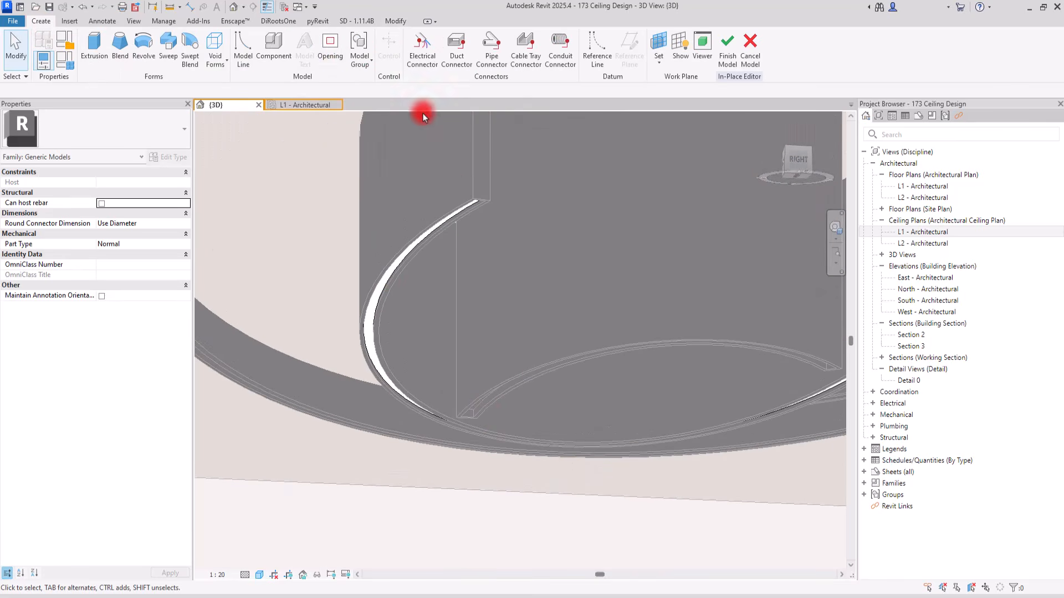
{"action": "scroll", "coordinate": [509, 270], "scroll_direction": "down", "scroll_amount": 5}
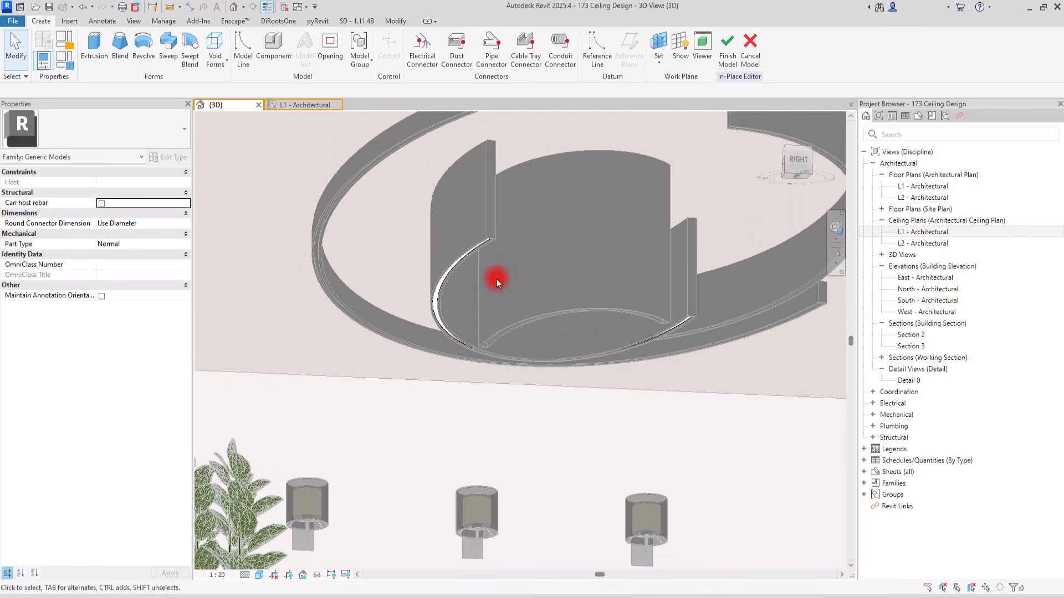
{"action": "left_click", "coordinate": [727, 44]}
{"action": "left_click", "coordinate": [467, 221]}
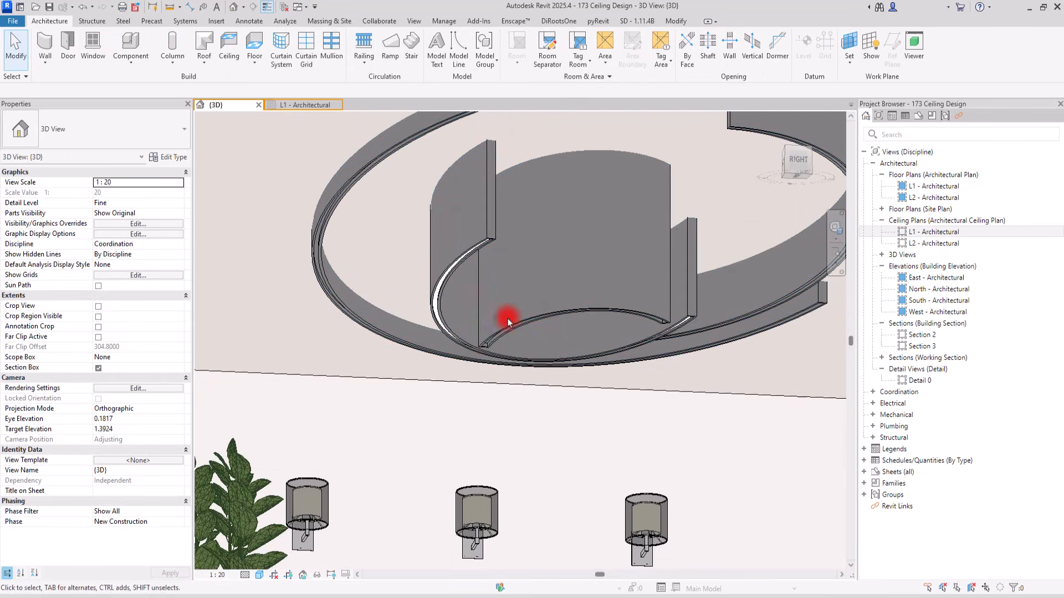
Create a new in-place model in the Lighting Fixtures category with the name Lighting Fixtures 1
{"action": "scroll", "coordinate": [499, 310], "scroll_direction": "up", "scroll_amount": 4}
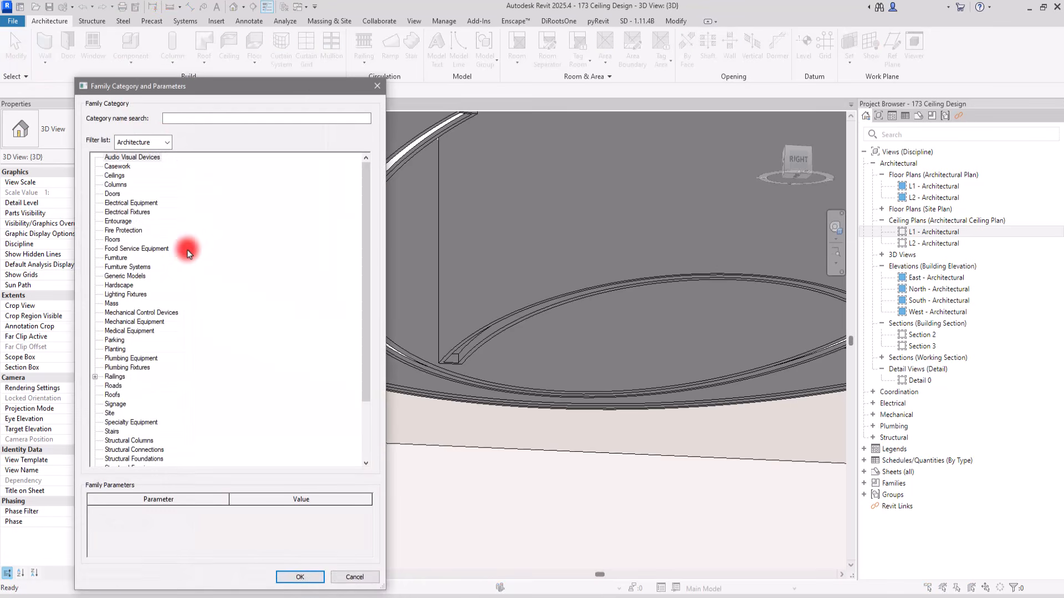
{"action": "left_click", "coordinate": [113, 277]}
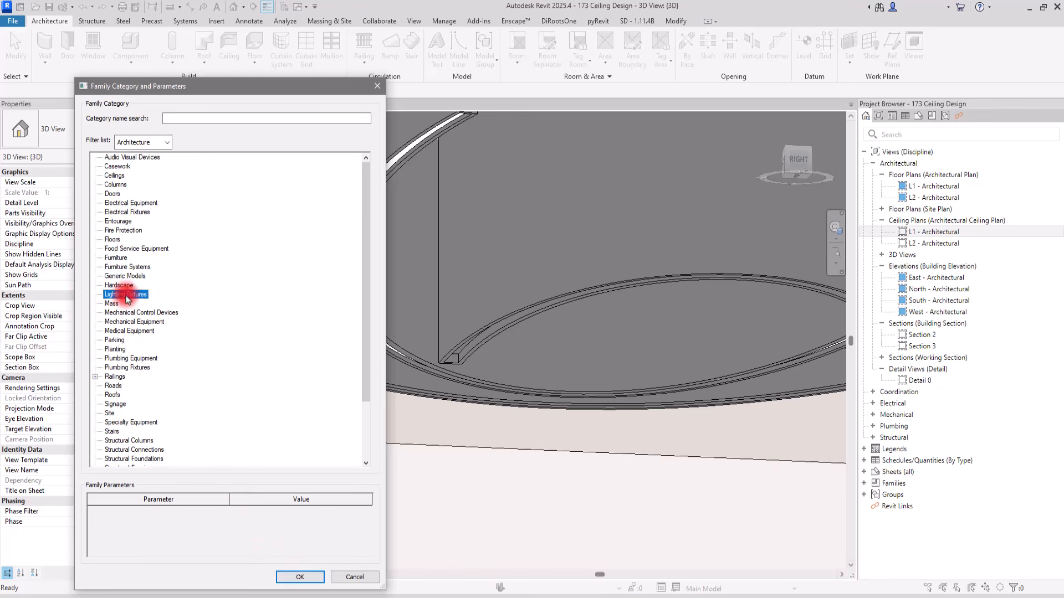
{"action": "left_click", "coordinate": [300, 577]}
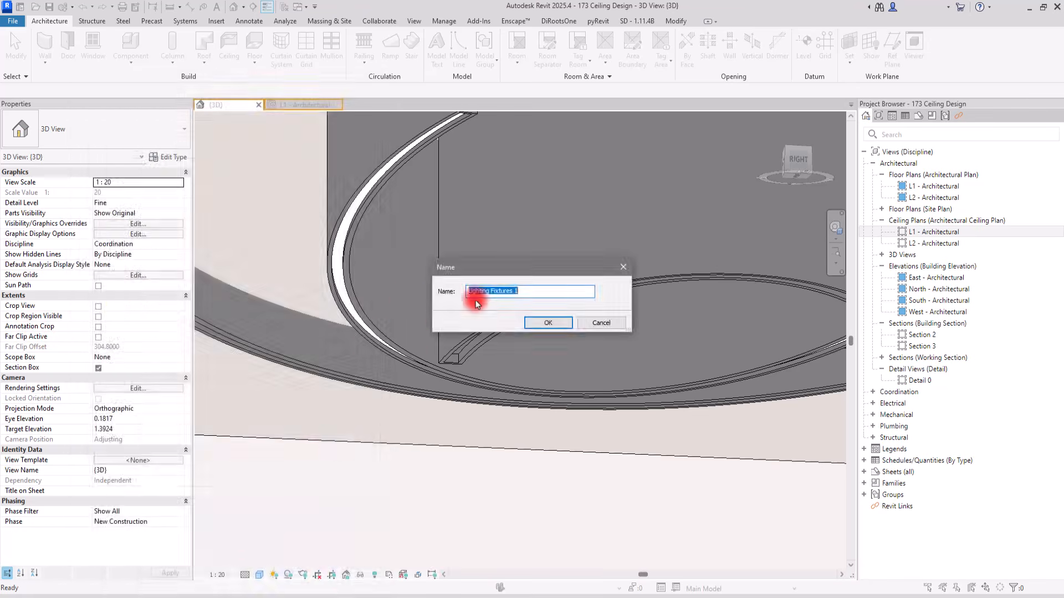
{"action": "left_click", "coordinate": [561, 322]}
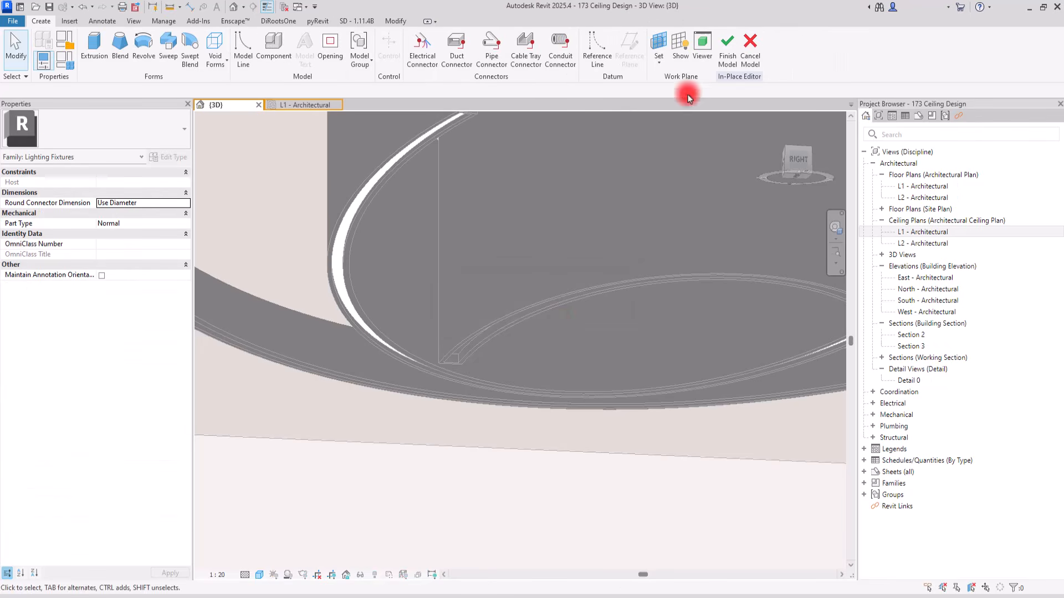
Set the work plane to the recessed groove face under the innermost arc band and check it by showing it briefly
{"action": "left_click", "coordinate": [658, 62]}
{"action": "left_click", "coordinate": [670, 105]}
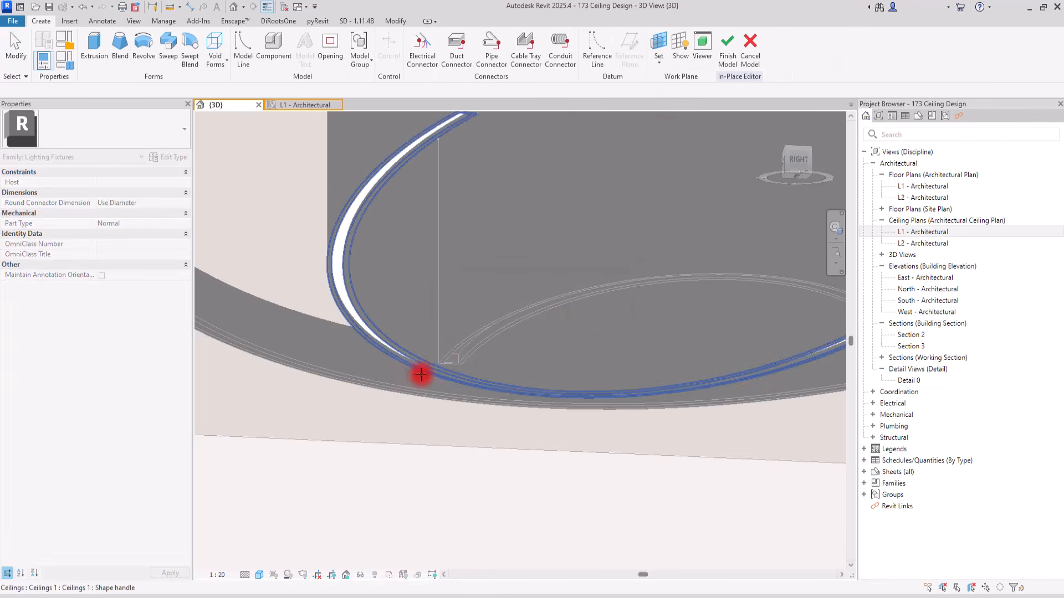
{"action": "scroll", "coordinate": [418, 374], "scroll_direction": "up", "scroll_amount": 4}
{"action": "left_click", "coordinate": [466, 336]}
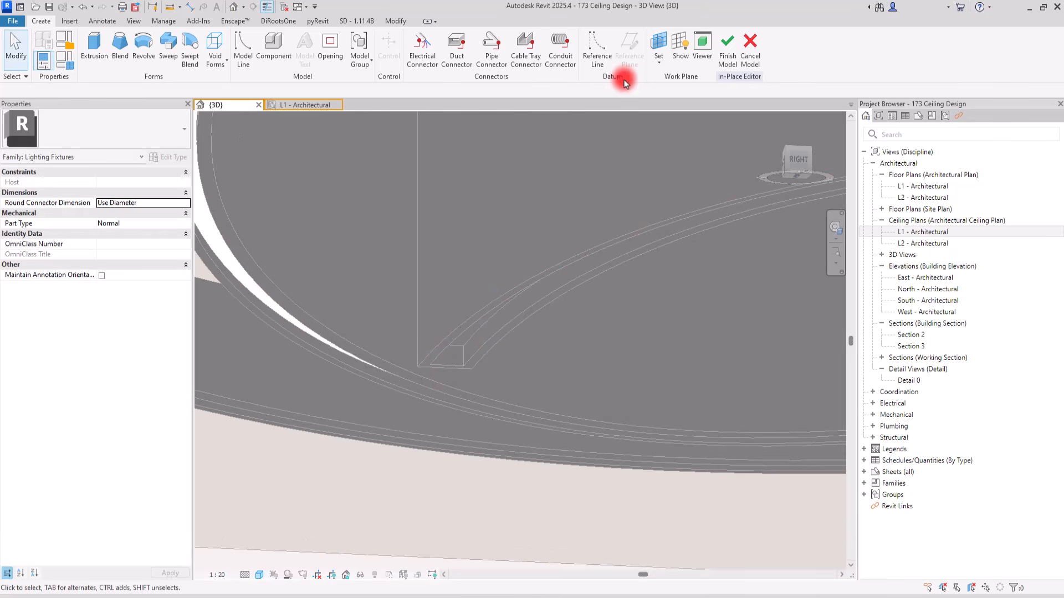
{"action": "left_click", "coordinate": [680, 56]}
{"action": "left_click", "coordinate": [681, 57]}
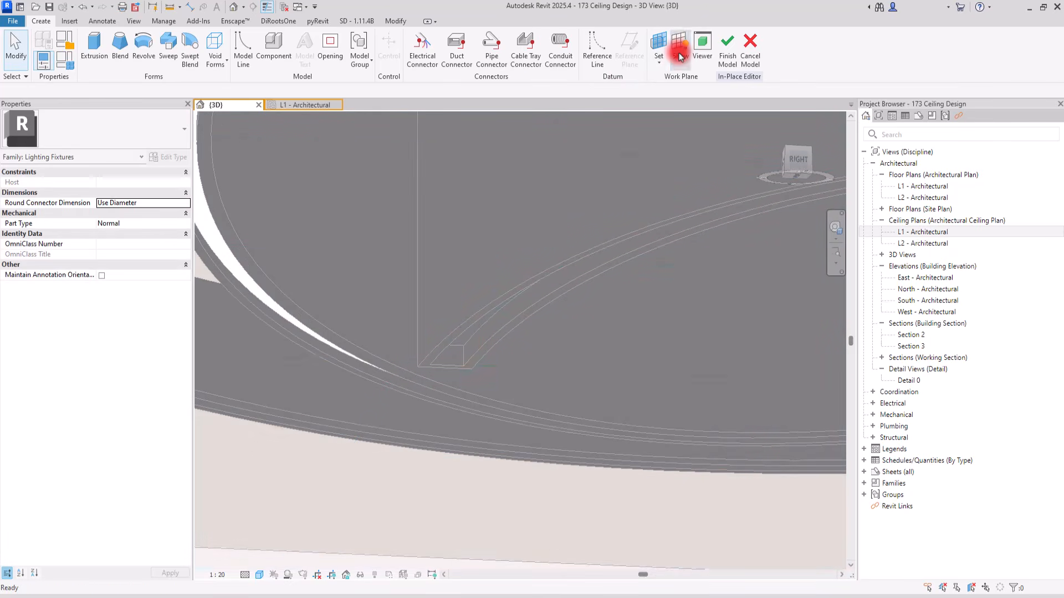
Trace the innermost arc band's groove as an extrusion sketch by picking its curved and short end edges, and finish the sketch
{"action": "left_click", "coordinate": [96, 44]}
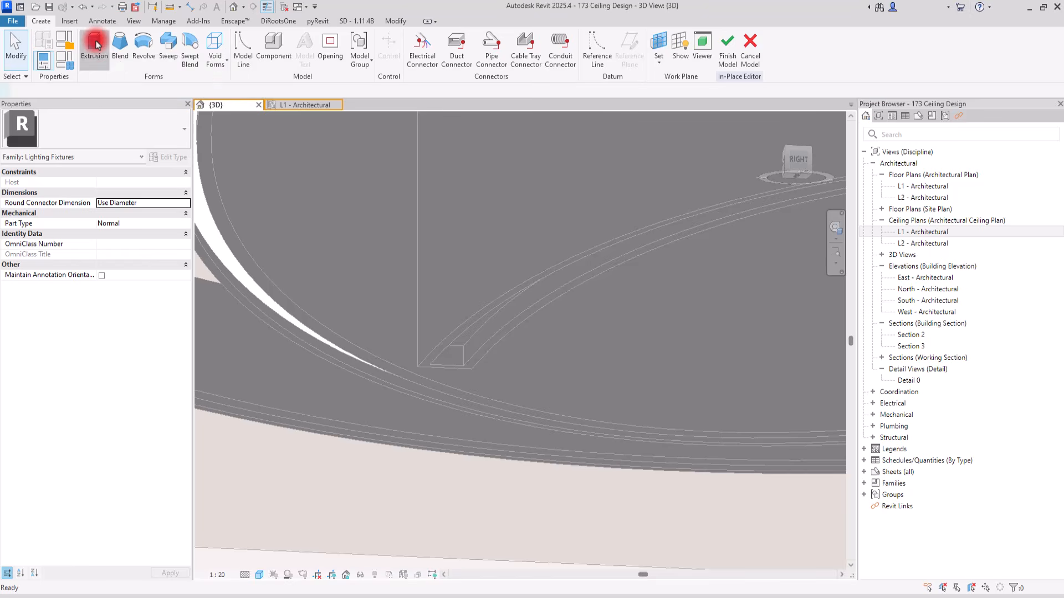
{"action": "left_click", "coordinate": [526, 63]}
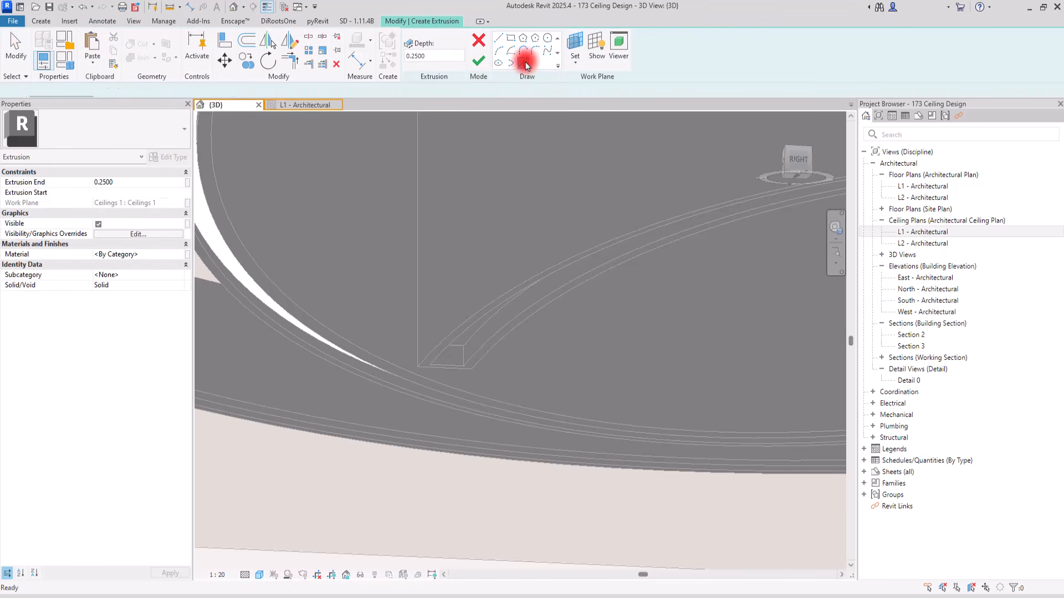
{"action": "left_click", "coordinate": [472, 356]}
{"action": "left_click", "coordinate": [467, 330]}
{"action": "scroll", "coordinate": [376, 355], "scroll_direction": "down", "scroll_amount": 2}
{"action": "scroll", "coordinate": [376, 359], "scroll_direction": "down", "scroll_amount": 2}
{"action": "scroll", "coordinate": [543, 324], "scroll_direction": "up", "scroll_amount": 5}
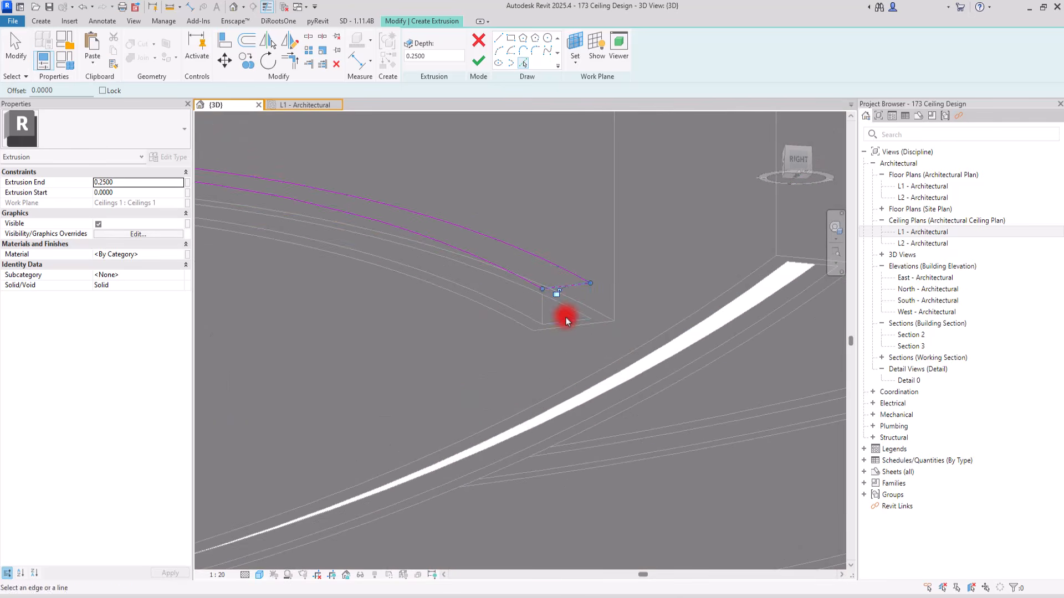
{"action": "scroll", "coordinate": [615, 294], "scroll_direction": "down", "scroll_amount": 4}
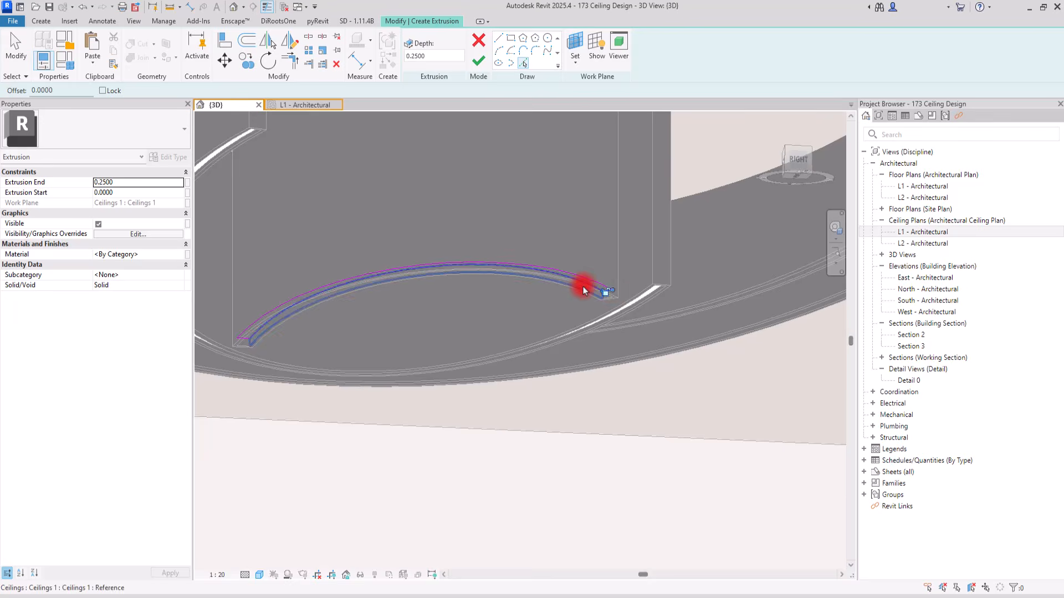
{"action": "scroll", "coordinate": [583, 285], "scroll_direction": "up", "scroll_amount": 5}
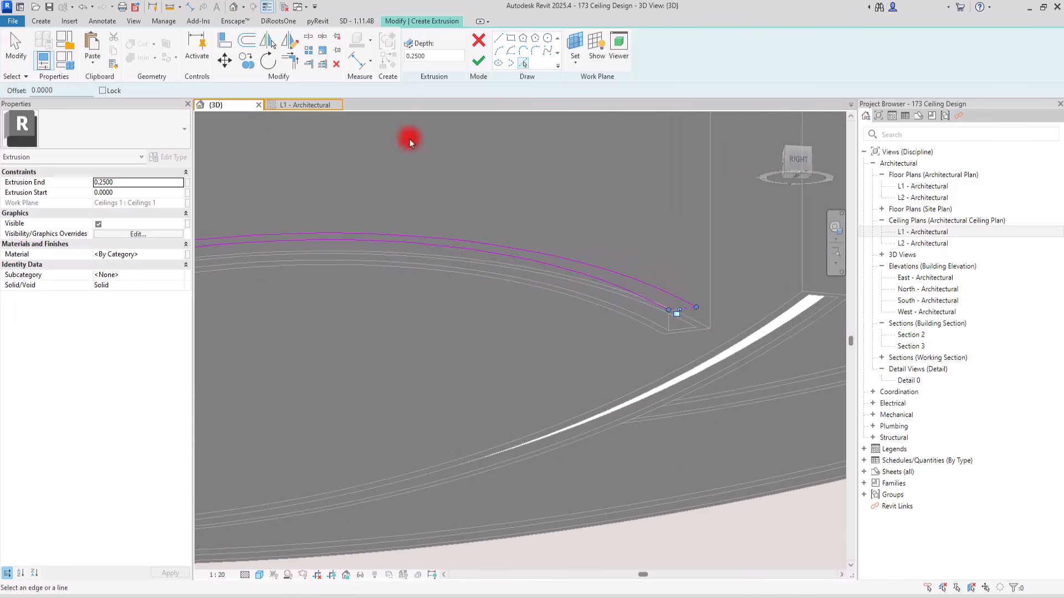
{"action": "left_click", "coordinate": [470, 68]}
{"action": "scroll", "coordinate": [647, 252], "scroll_direction": "down", "scroll_amount": 3}
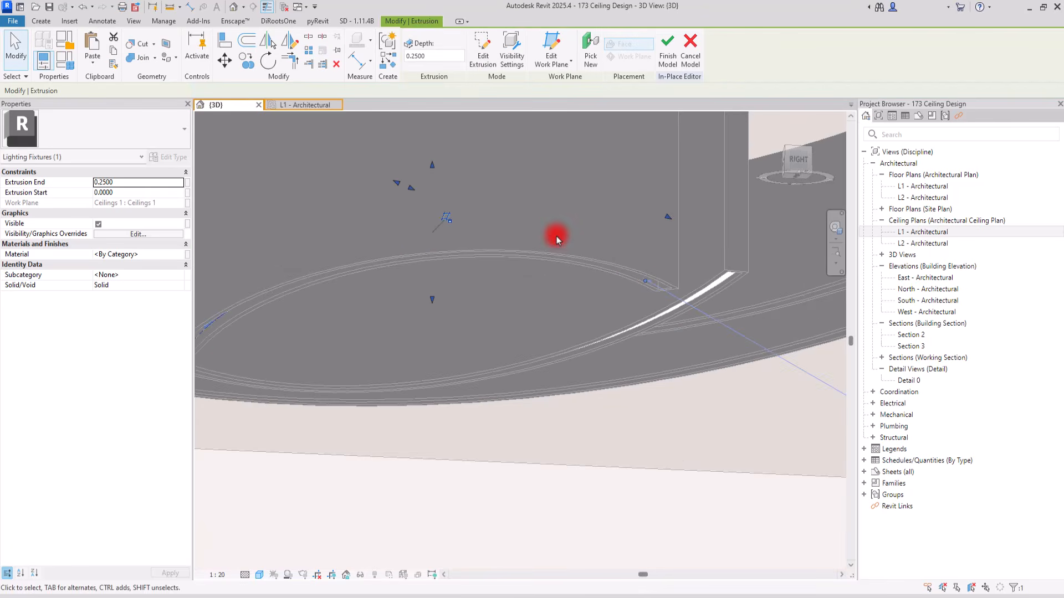
Set the extrusion end of the innermost arc band's light strip to -0.01
{"action": "left_click", "coordinate": [123, 183]}
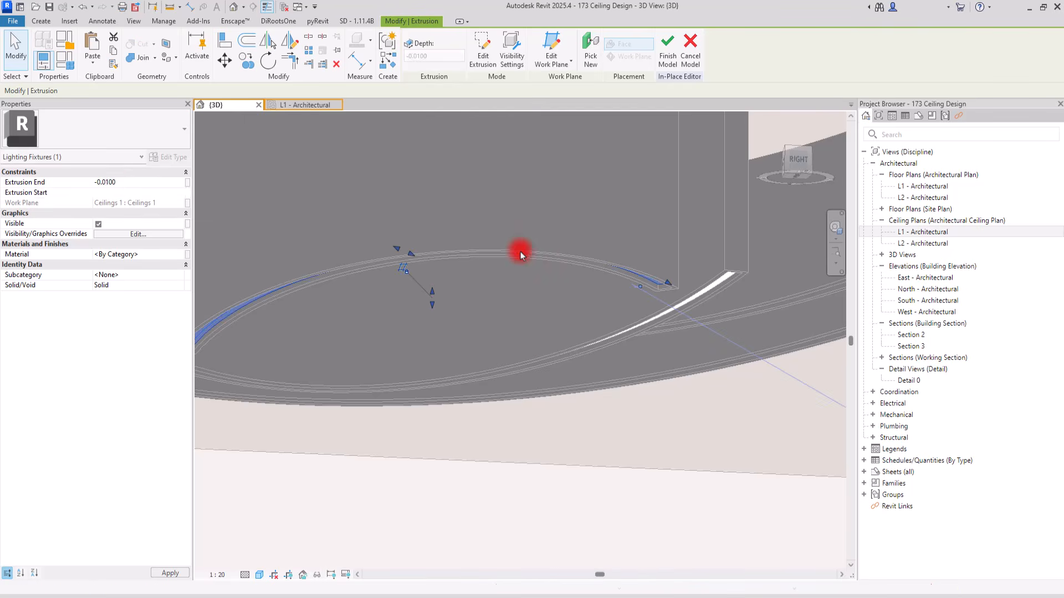
{"action": "left_click", "coordinate": [443, 314]}
{"action": "middle_click_drag", "start_coordinate": [508, 362], "coordinate": [528, 314], "text": "shift"}
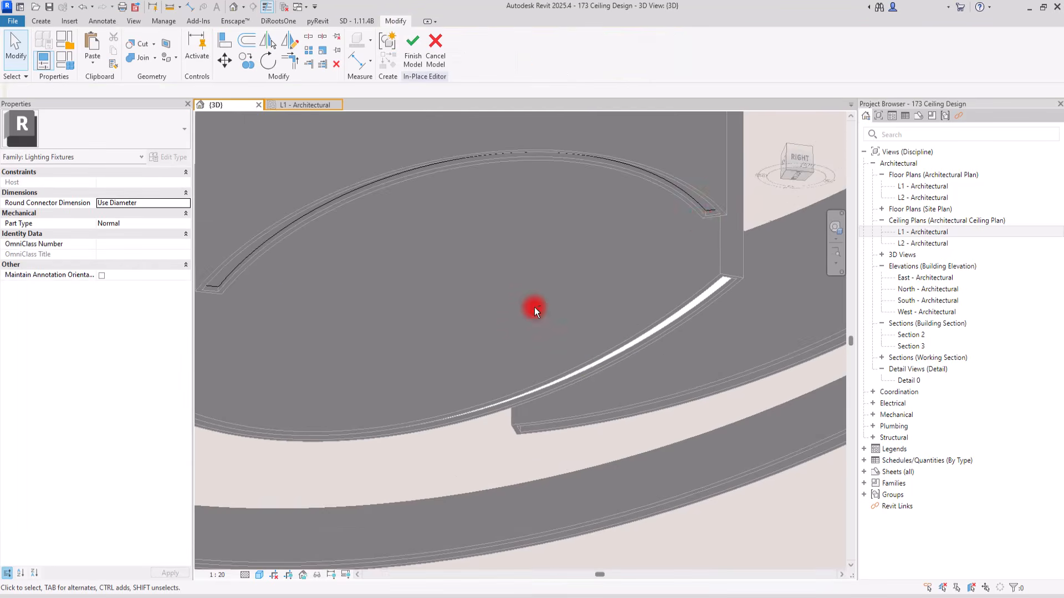
Assign the 00 light material to the innermost arc band's light strip and finish the in-place model
{"action": "left_click", "coordinate": [709, 208]}
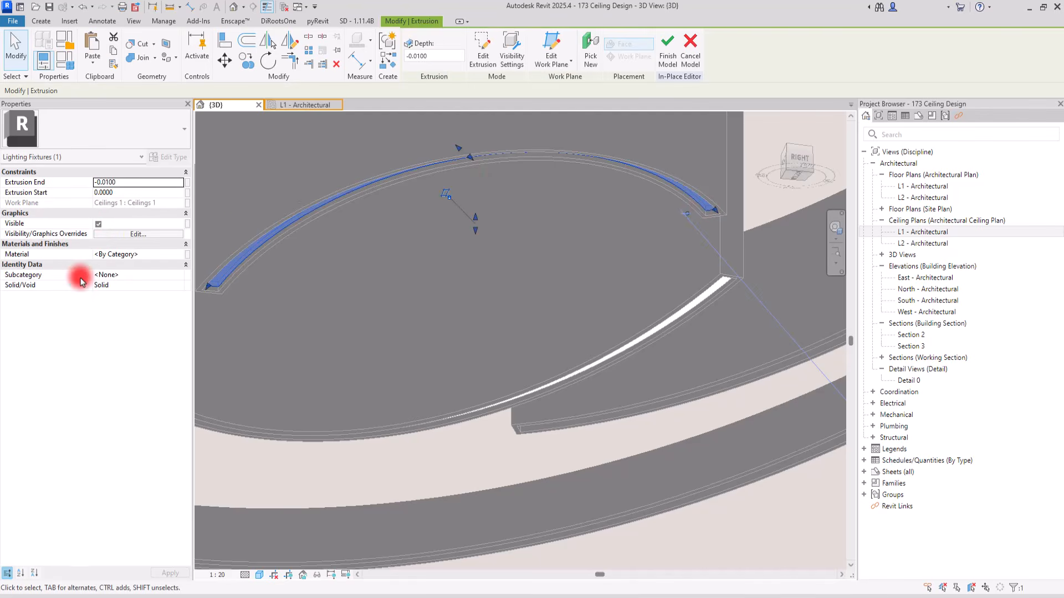
{"action": "left_click", "coordinate": [178, 257]}
{"action": "left_click", "coordinate": [178, 257]}
{"action": "left_click", "coordinate": [92, 216]}
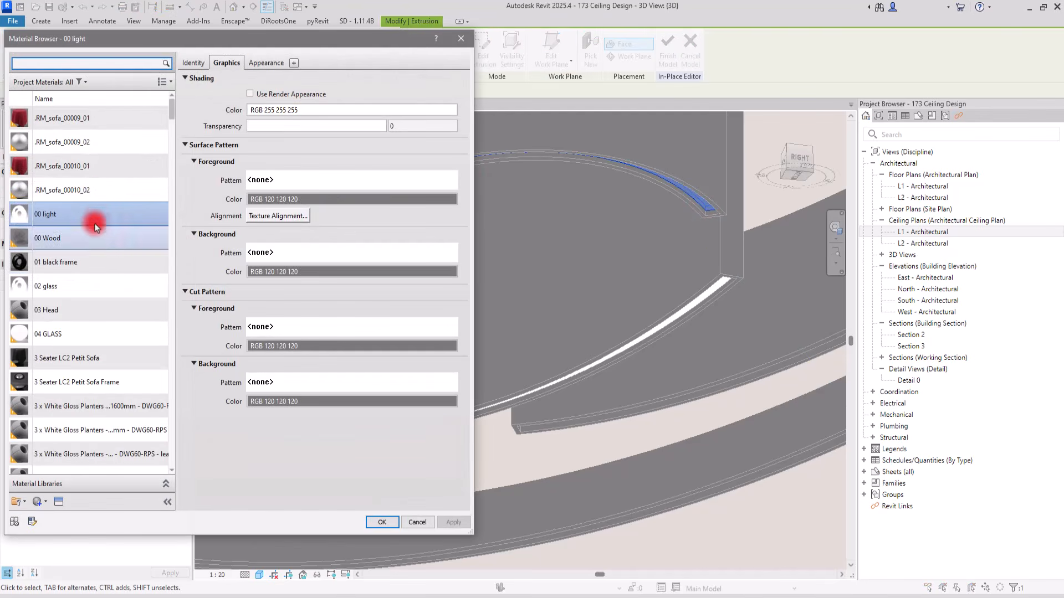
{"action": "left_click", "coordinate": [380, 523]}
{"action": "left_click", "coordinate": [596, 319]}
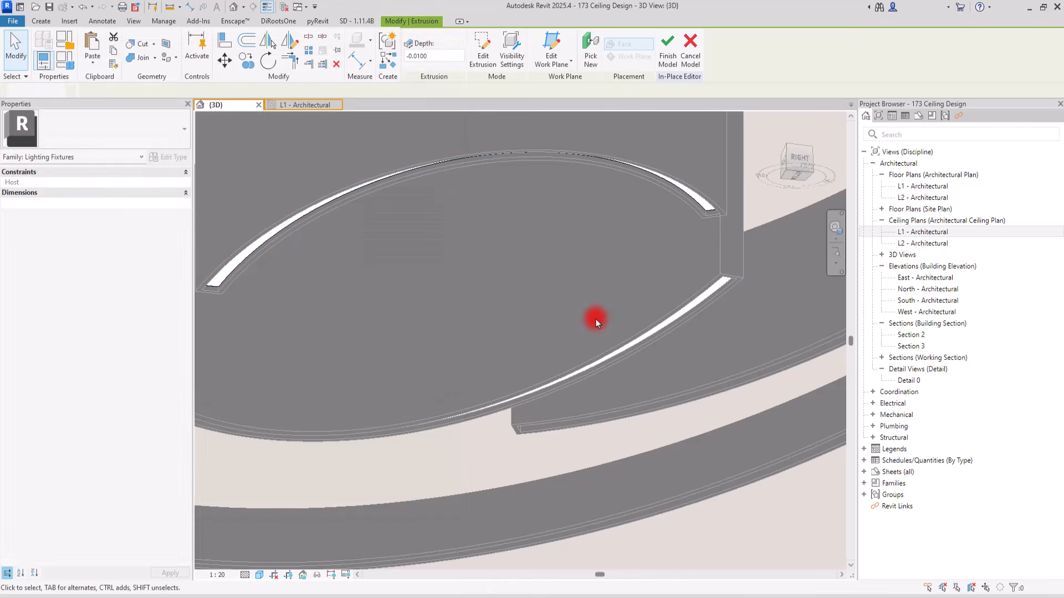
{"action": "left_click", "coordinate": [415, 55]}
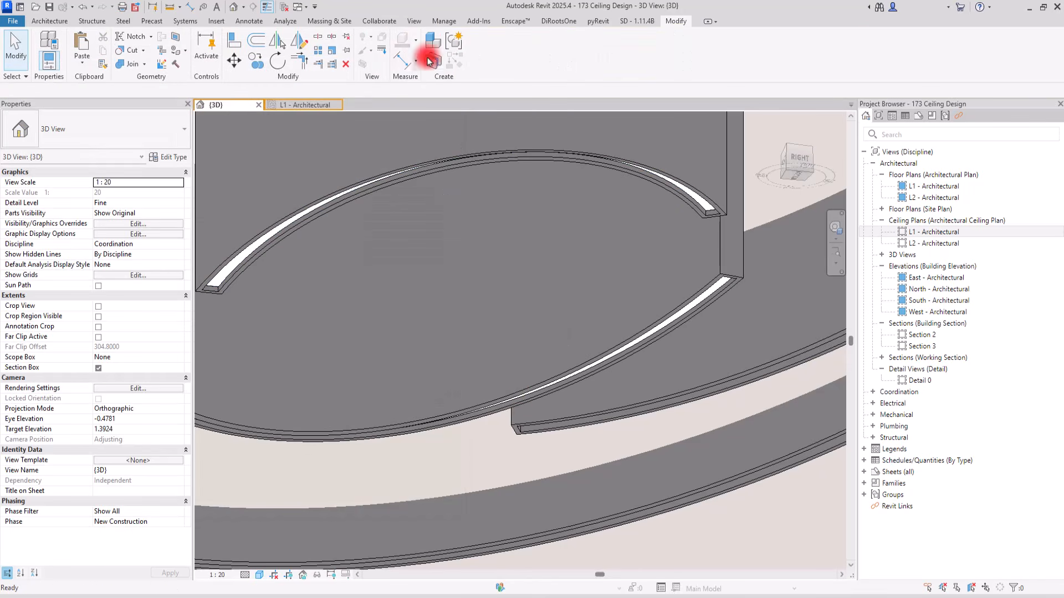
Fill the grooves of the remaining outer arc bands with in-place light strip extrusions, using a small negative extrusion end
{"action": "scroll", "coordinate": [460, 221], "scroll_direction": "down", "scroll_amount": 3}
{"action": "scroll", "coordinate": [659, 286], "scroll_direction": "up", "scroll_amount": 5}
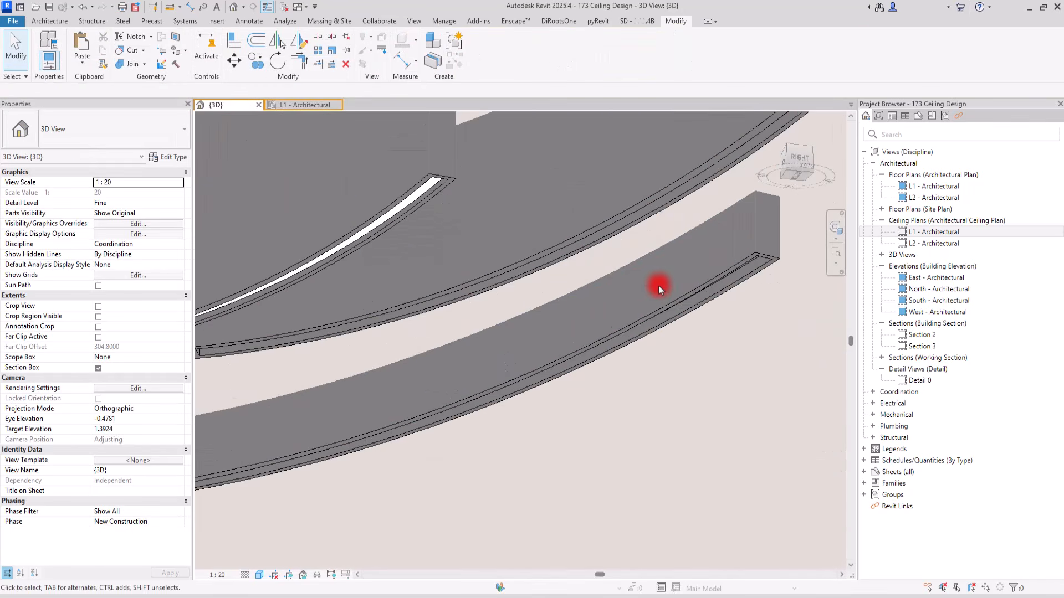
{"action": "scroll", "coordinate": [656, 287], "scroll_direction": "down", "scroll_amount": 2}
{"action": "scroll", "coordinate": [425, 312], "scroll_direction": "up", "scroll_amount": 1}
{"action": "left_click", "coordinate": [54, 22]}
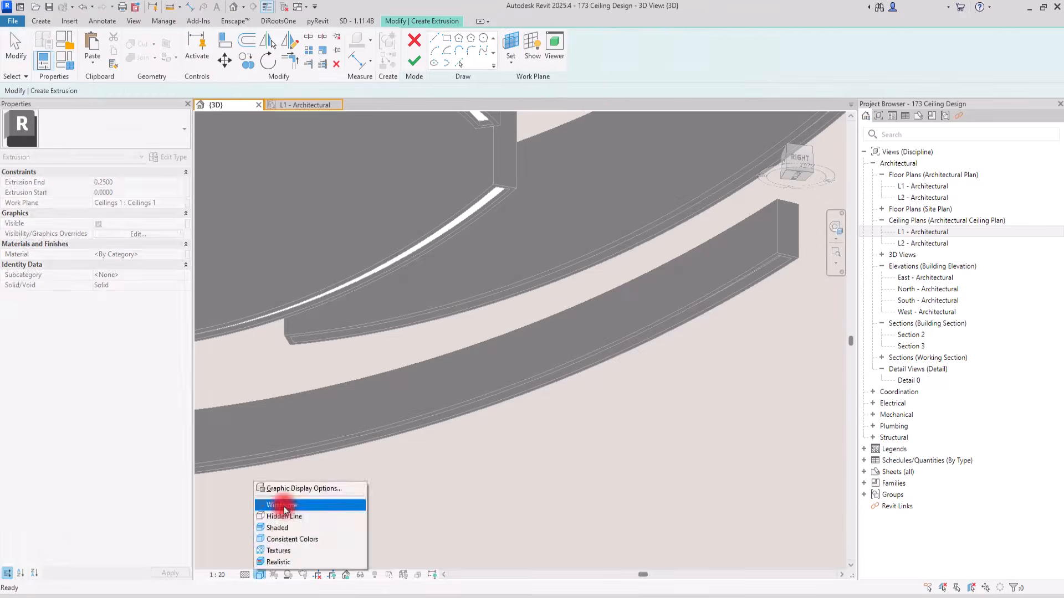
{"action": "left_click", "coordinate": [280, 506]}
{"action": "left_click", "coordinate": [133, 182]}
{"action": "type", "text": "-0.0"}
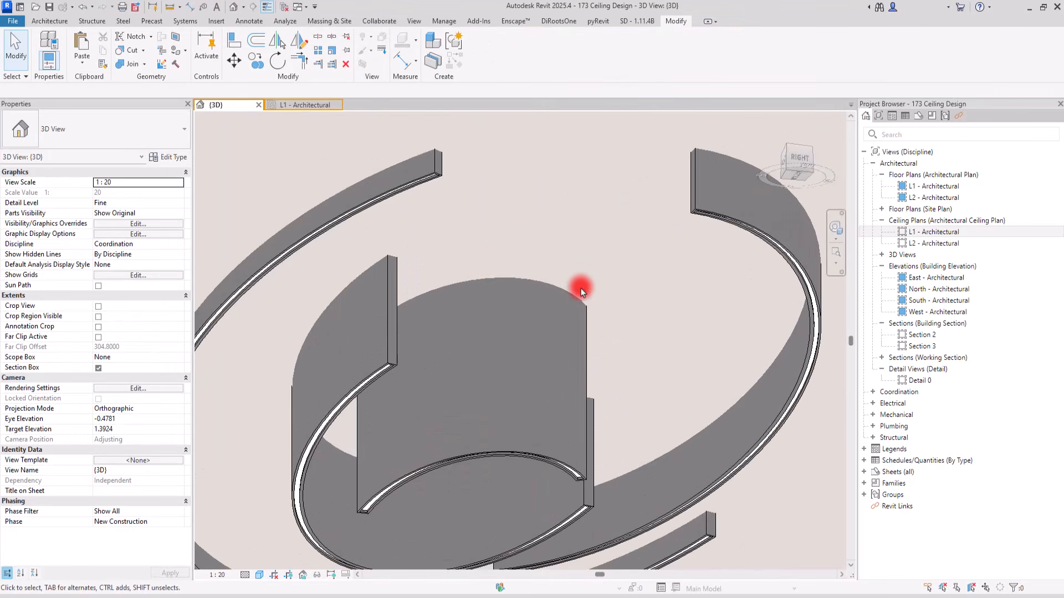
Choose Wood - Birch as the type material for the in-place ceiling made of the elliptical arc bands
{"action": "mouse_move", "coordinate": [581, 292]}
{"action": "middle_mouse_down", "text": "shift"}
{"action": "mouse_move", "coordinate": [563, 242]}
{"action": "mouse_move", "coordinate": [643, 224]}
{"action": "mouse_move", "coordinate": [621, 270]}
{"action": "mouse_move", "coordinate": [551, 297]}
{"action": "mouse_move", "coordinate": [577, 285]}
{"action": "middle_mouse_up", "text": "shift"}
{"action": "scroll", "coordinate": [390, 143], "scroll_direction": "up", "scroll_amount": 3}
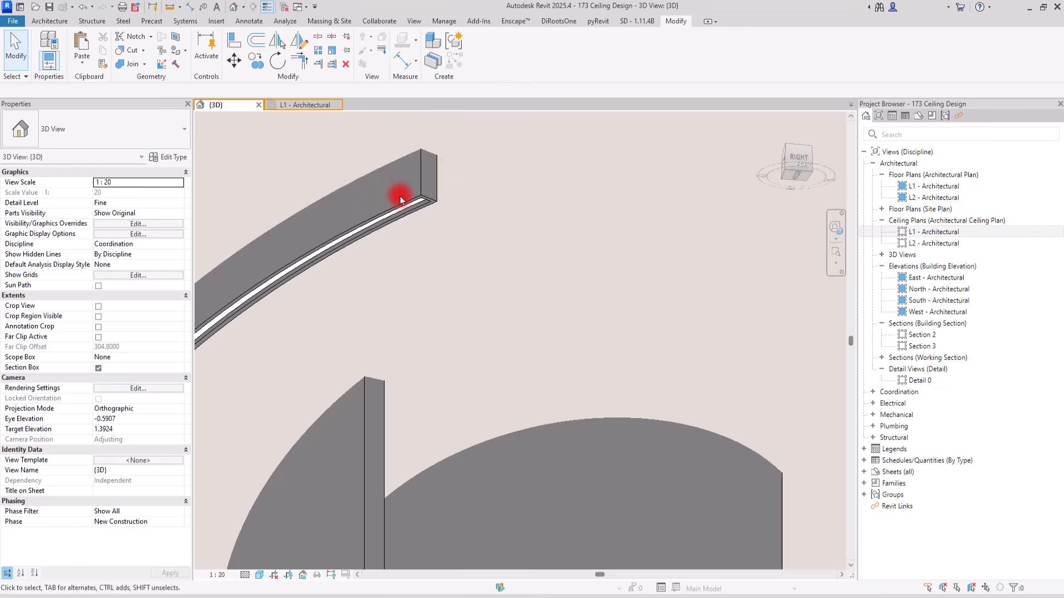
{"action": "scroll", "coordinate": [410, 208], "scroll_direction": "up", "scroll_amount": 5}
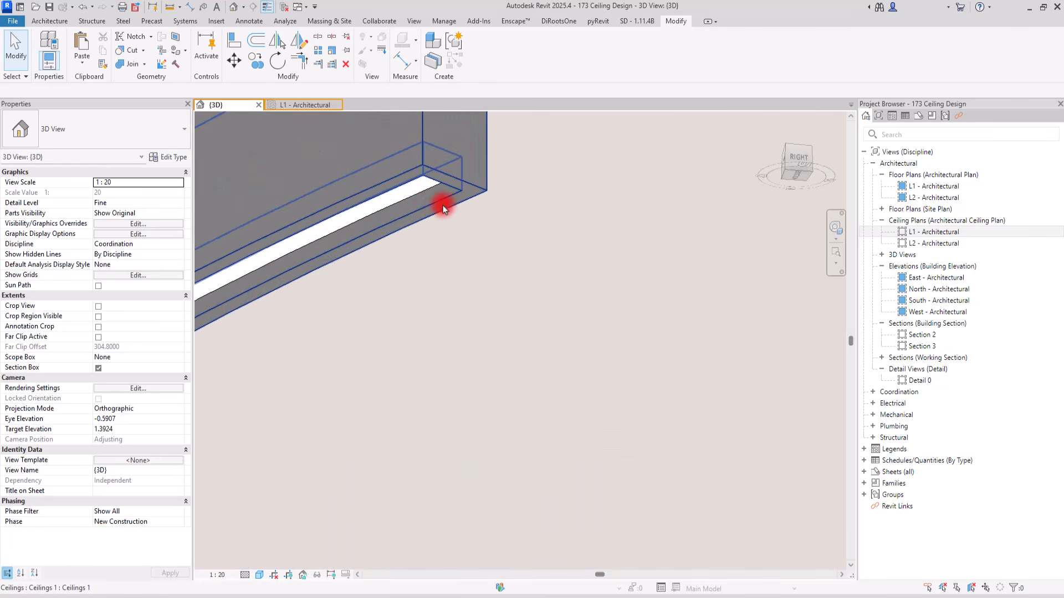
{"action": "scroll", "coordinate": [441, 251], "scroll_direction": "down", "scroll_amount": 2}
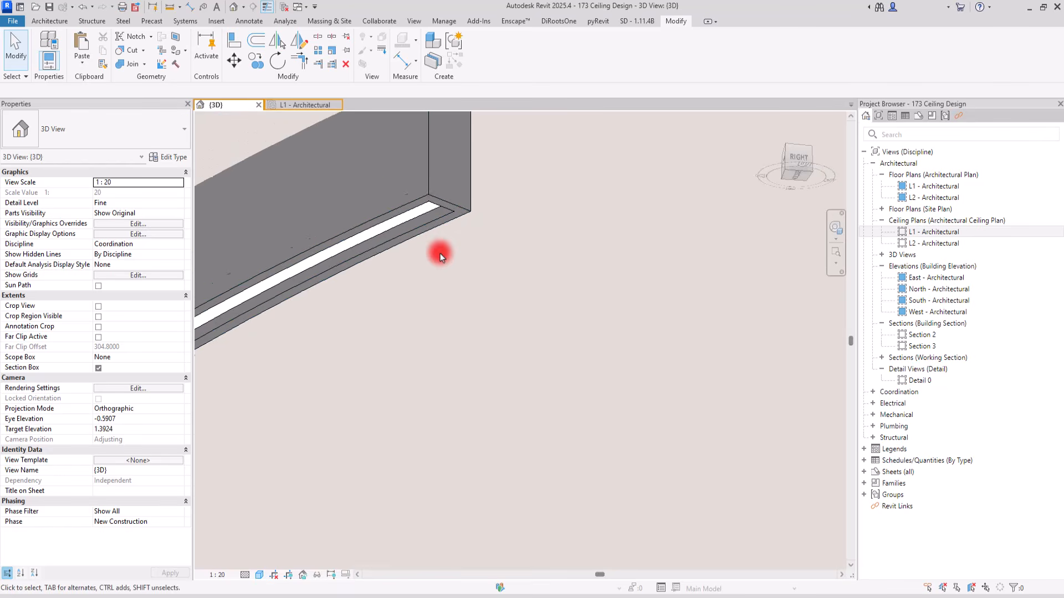
{"action": "scroll", "coordinate": [440, 252], "scroll_direction": "down", "scroll_amount": 5}
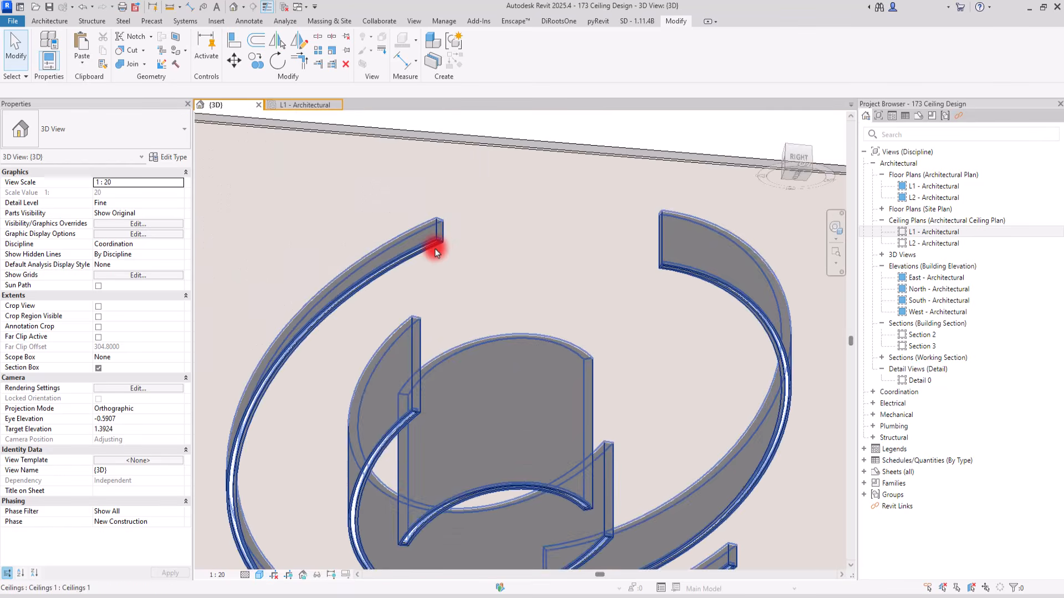
{"action": "scroll", "coordinate": [452, 242], "scroll_direction": "up", "scroll_amount": 2}
{"action": "left_click", "coordinate": [411, 227]}
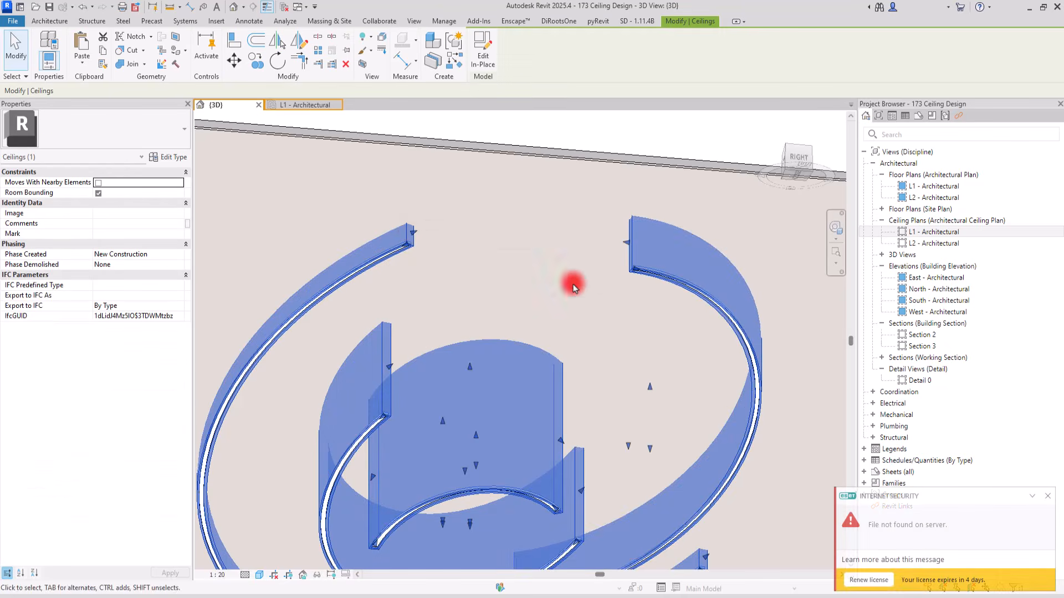
{"action": "left_click", "coordinate": [164, 157]}
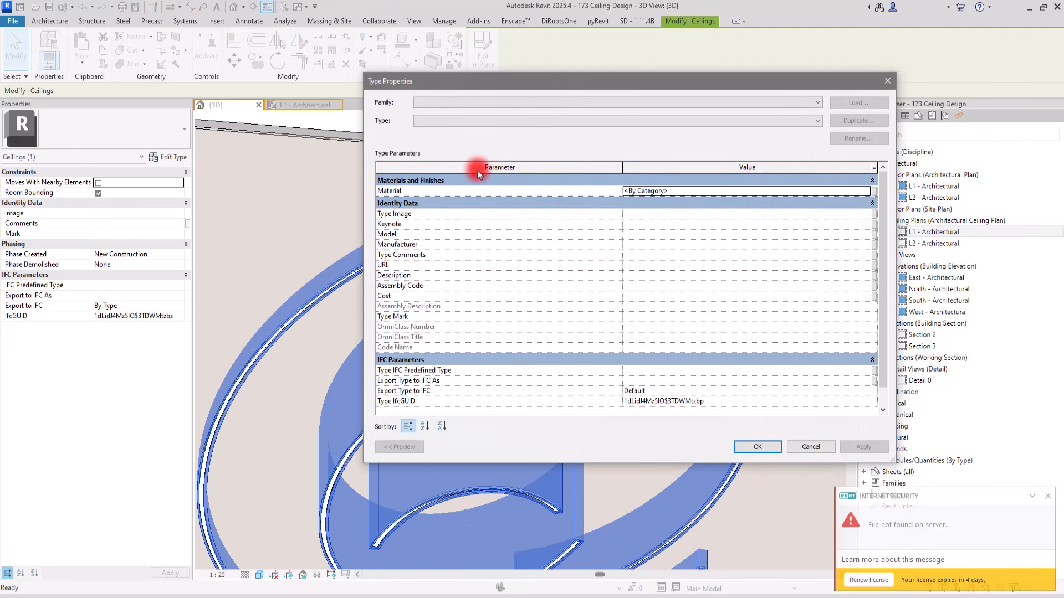
{"action": "left_click", "coordinate": [867, 192]}
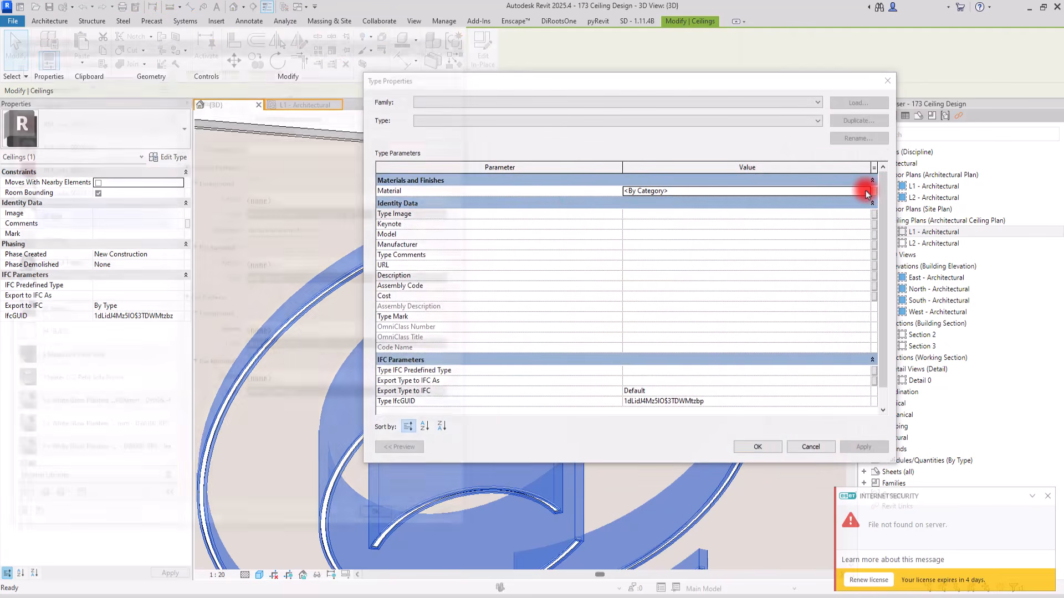
{"action": "scroll", "coordinate": [79, 272], "scroll_direction": "down", "scroll_amount": 6}
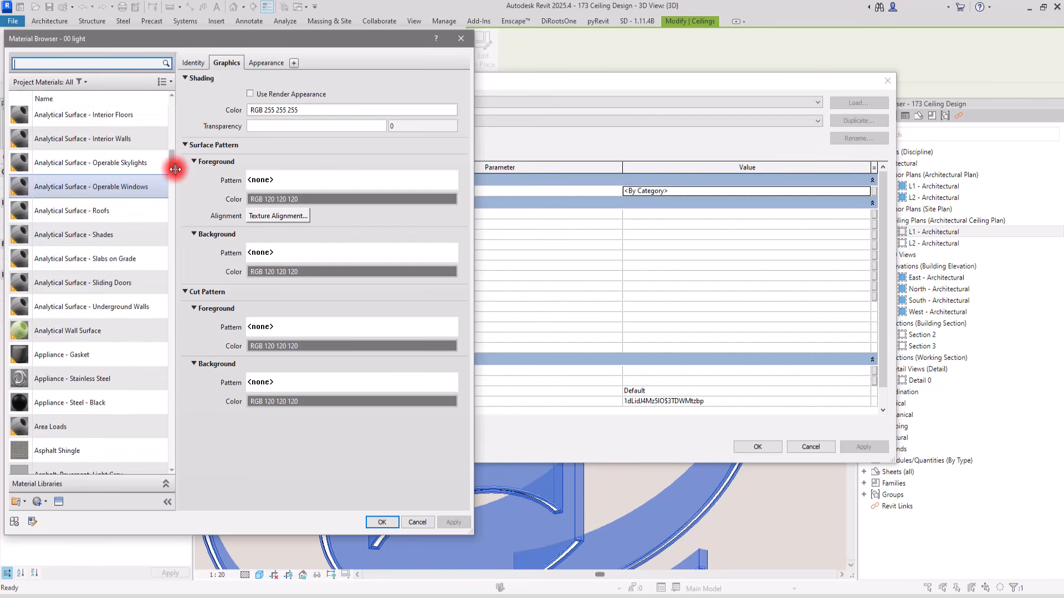
{"action": "left_click_drag", "start_coordinate": [171, 165], "coordinate": [169, 473]}
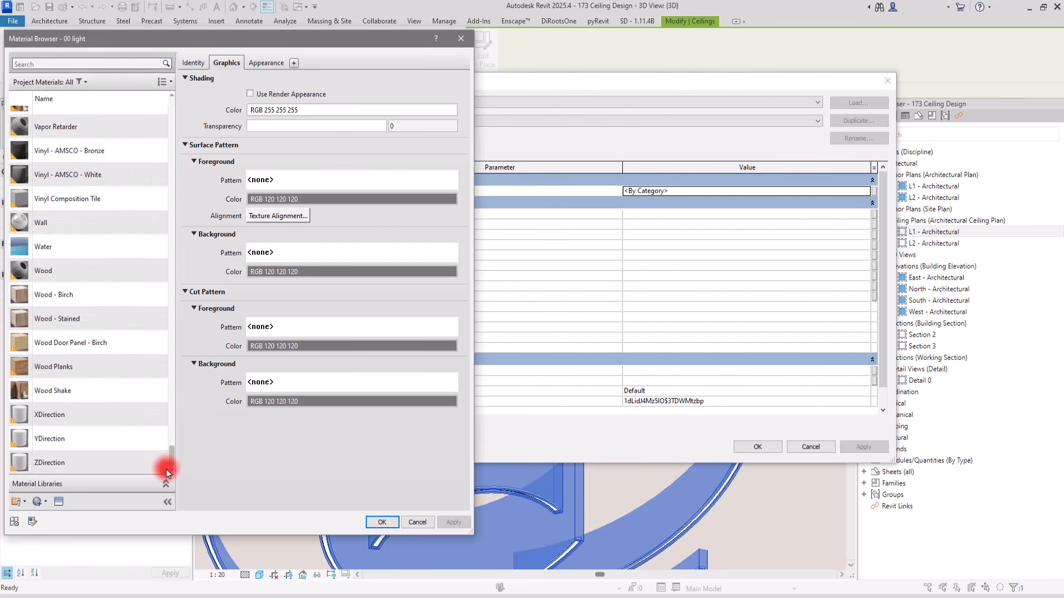
{"action": "left_click", "coordinate": [72, 292]}
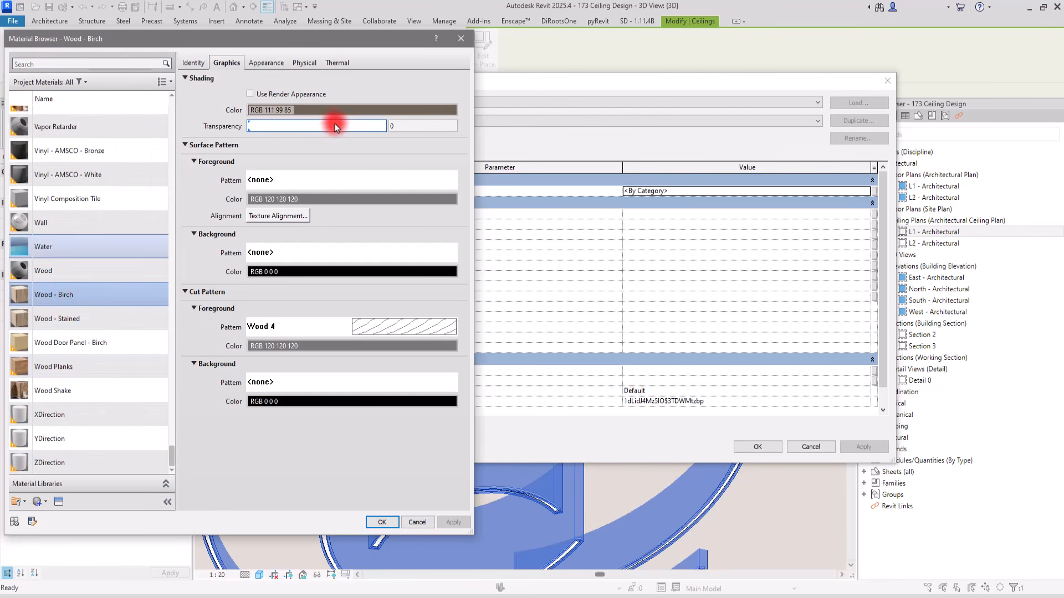
Change the shading colour of Wood - Birch to RGB 158 145 129 and apply the material to the arc band ceiling
{"action": "left_click", "coordinate": [320, 113]}
{"action": "left_click_drag", "start_coordinate": [368, 270], "coordinate": [363, 246]}
{"action": "left_click", "coordinate": [284, 385]}
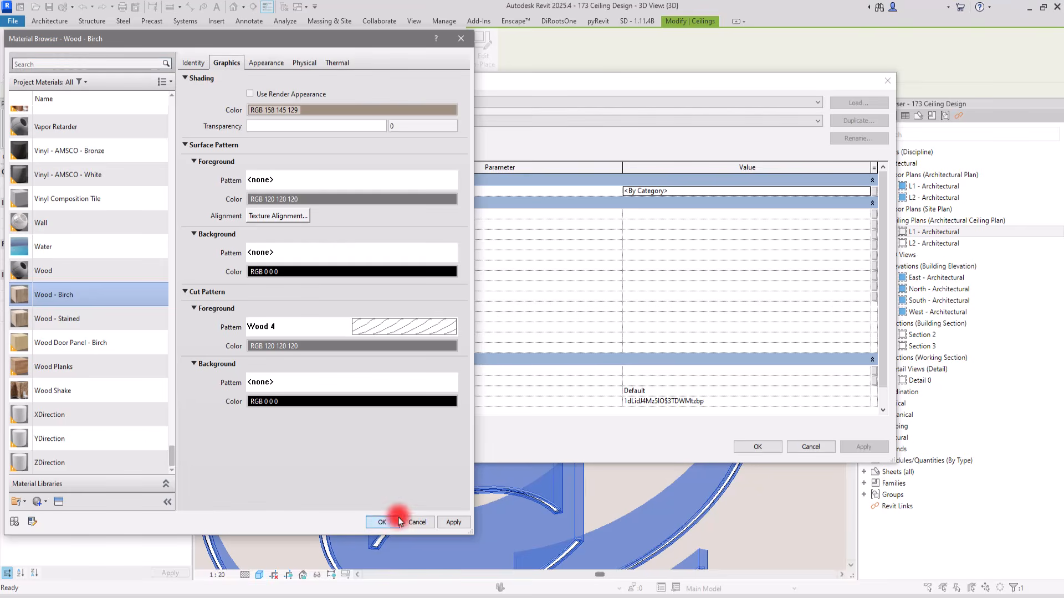
{"action": "left_click", "coordinate": [380, 523]}
{"action": "left_click", "coordinate": [757, 447]}
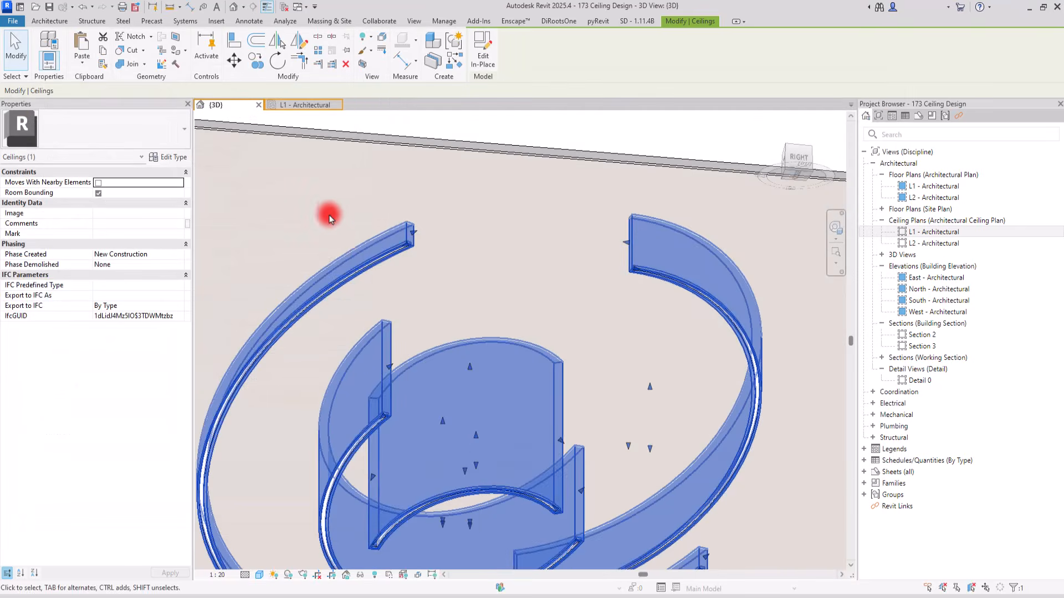
{"action": "left_click", "coordinate": [330, 221]}
{"action": "scroll", "coordinate": [448, 189], "scroll_direction": "down", "scroll_amount": 3}
{"action": "middle_click_drag", "start_coordinate": [464, 208], "coordinate": [422, 246], "text": "shift"}
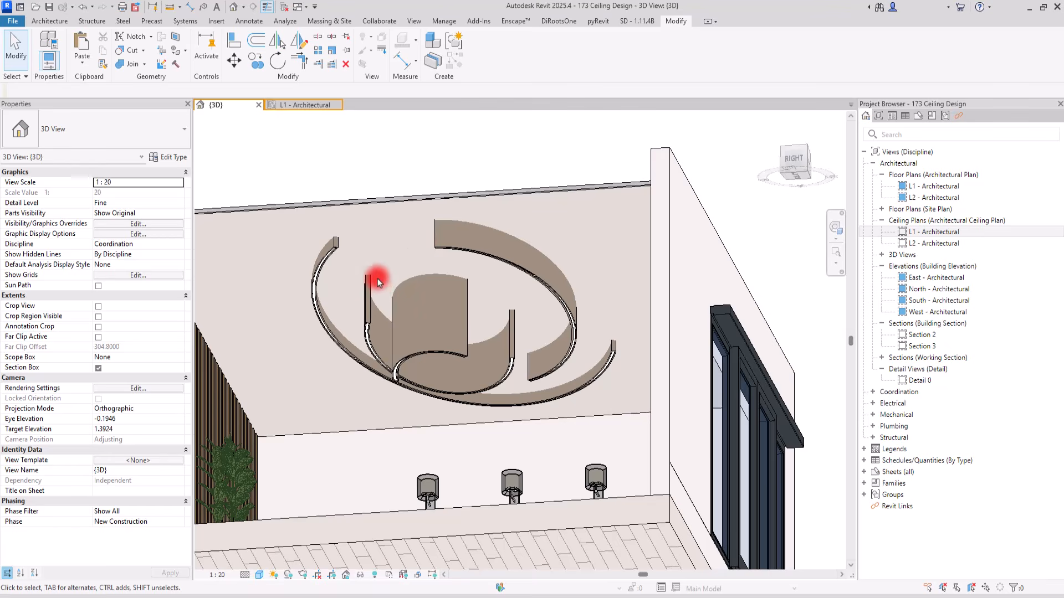
{"action": "scroll", "coordinate": [379, 283], "scroll_direction": "up", "scroll_amount": 3}
{"action": "scroll", "coordinate": [390, 267], "scroll_direction": "down", "scroll_amount": 2}
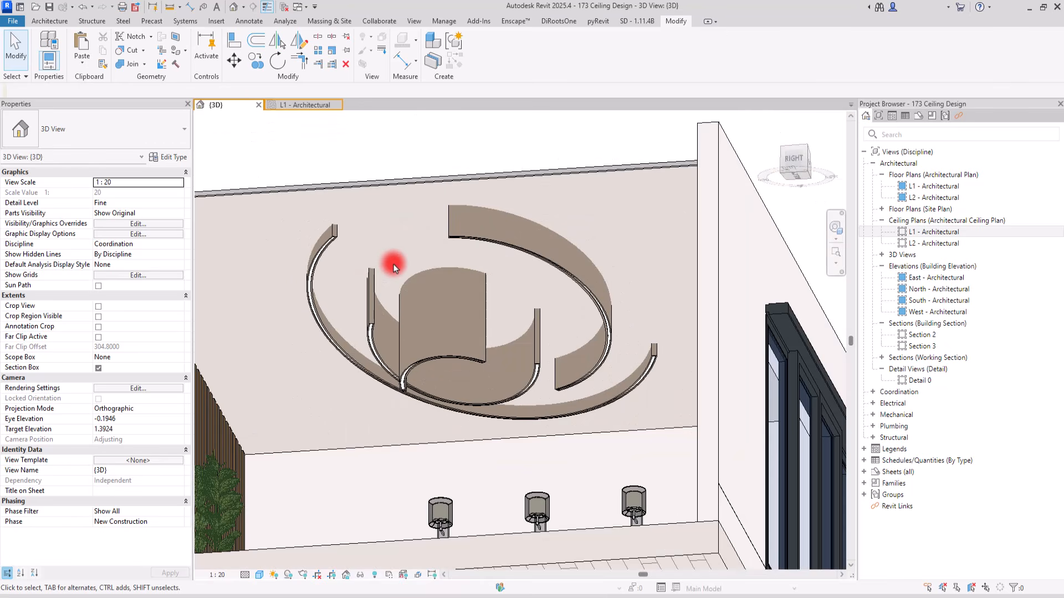